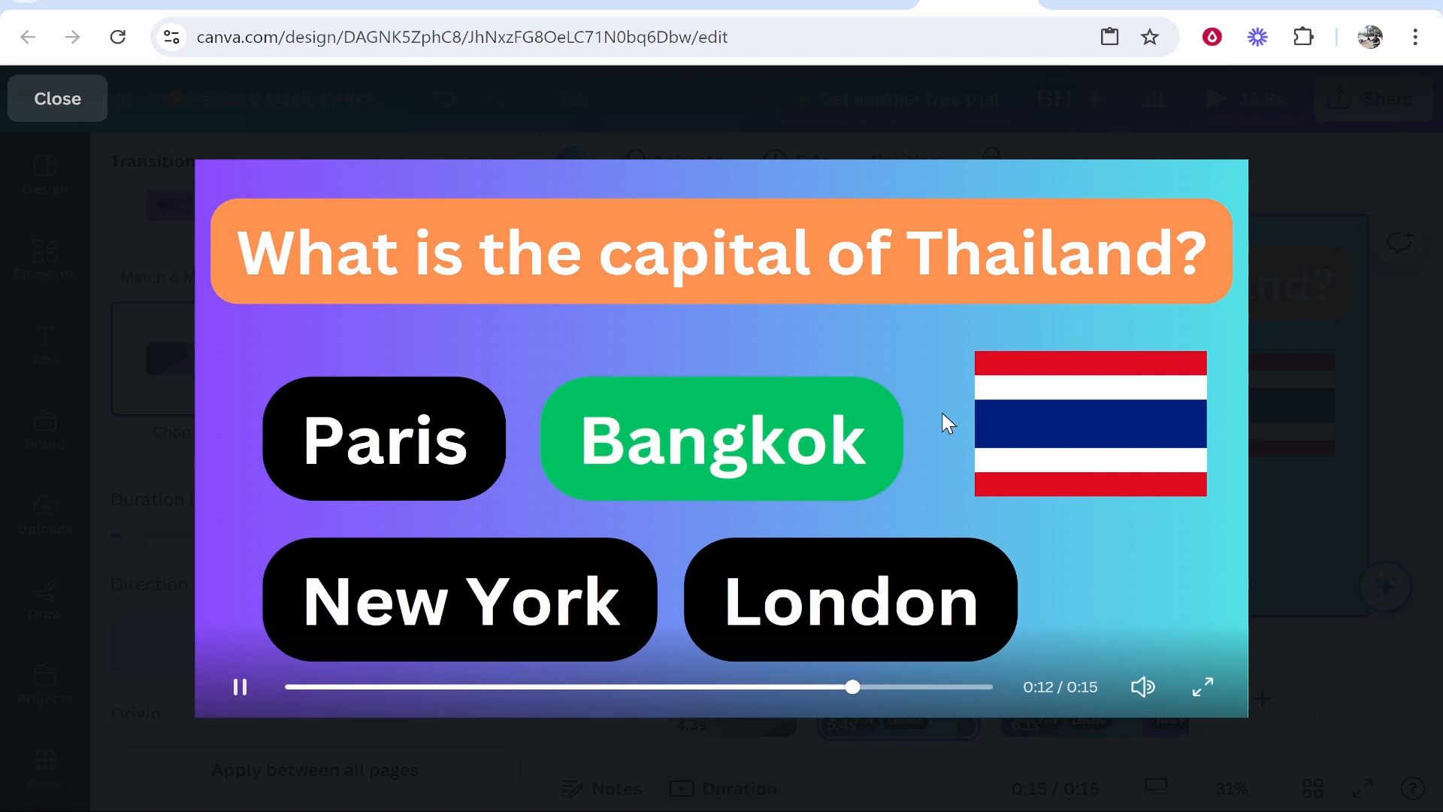
Create a new blank Video design.
left_click(965, 422)
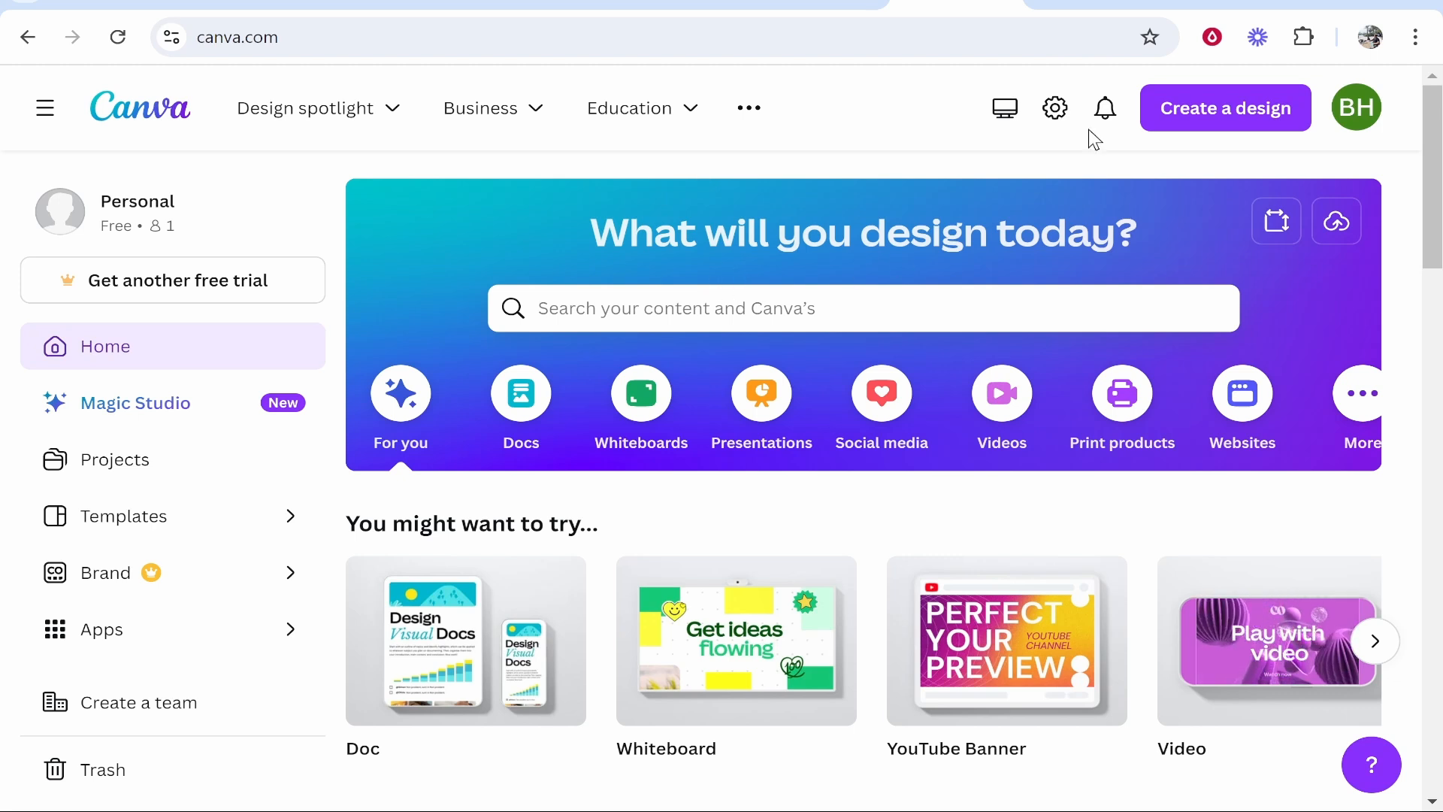
left_click(1290, 106)
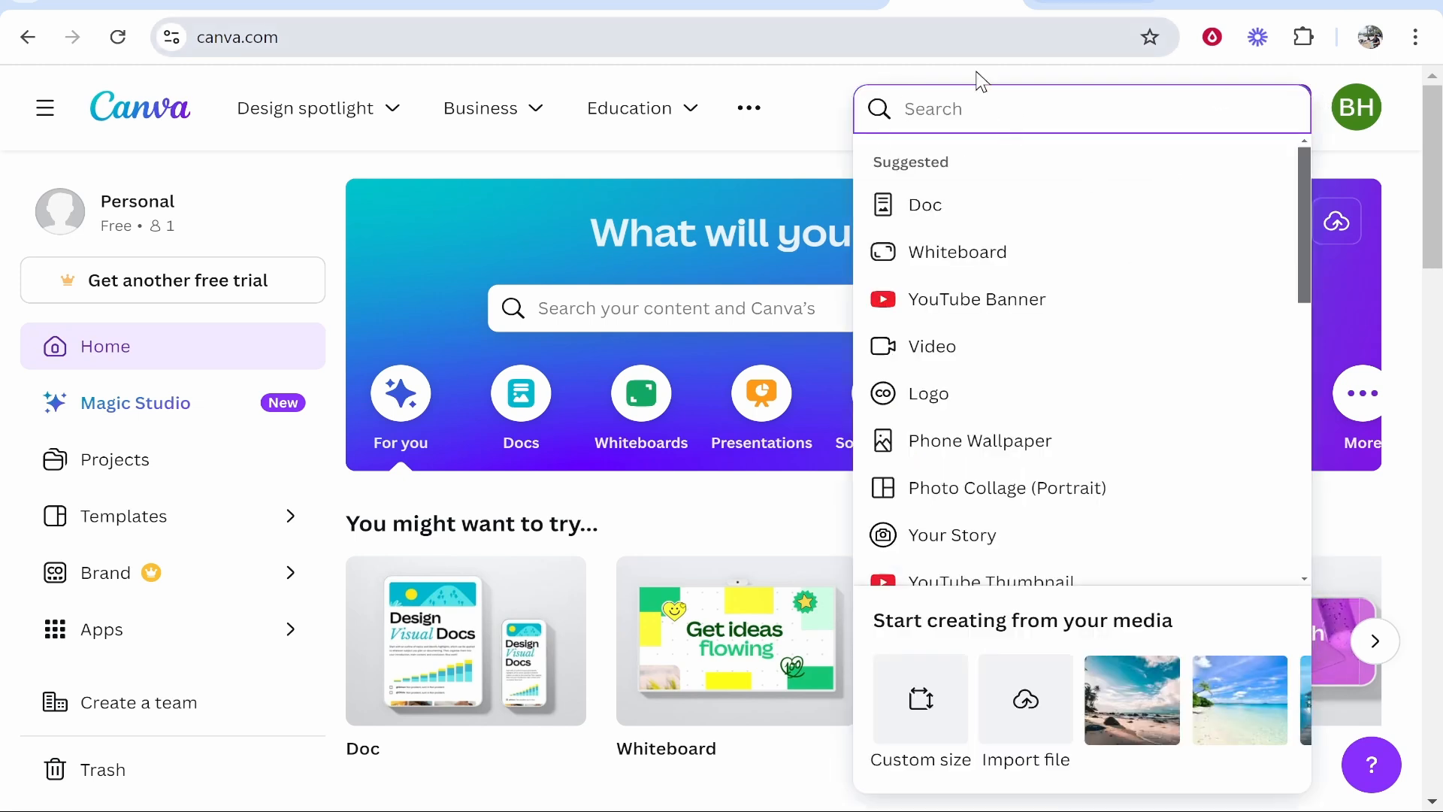
left_click(959, 360)
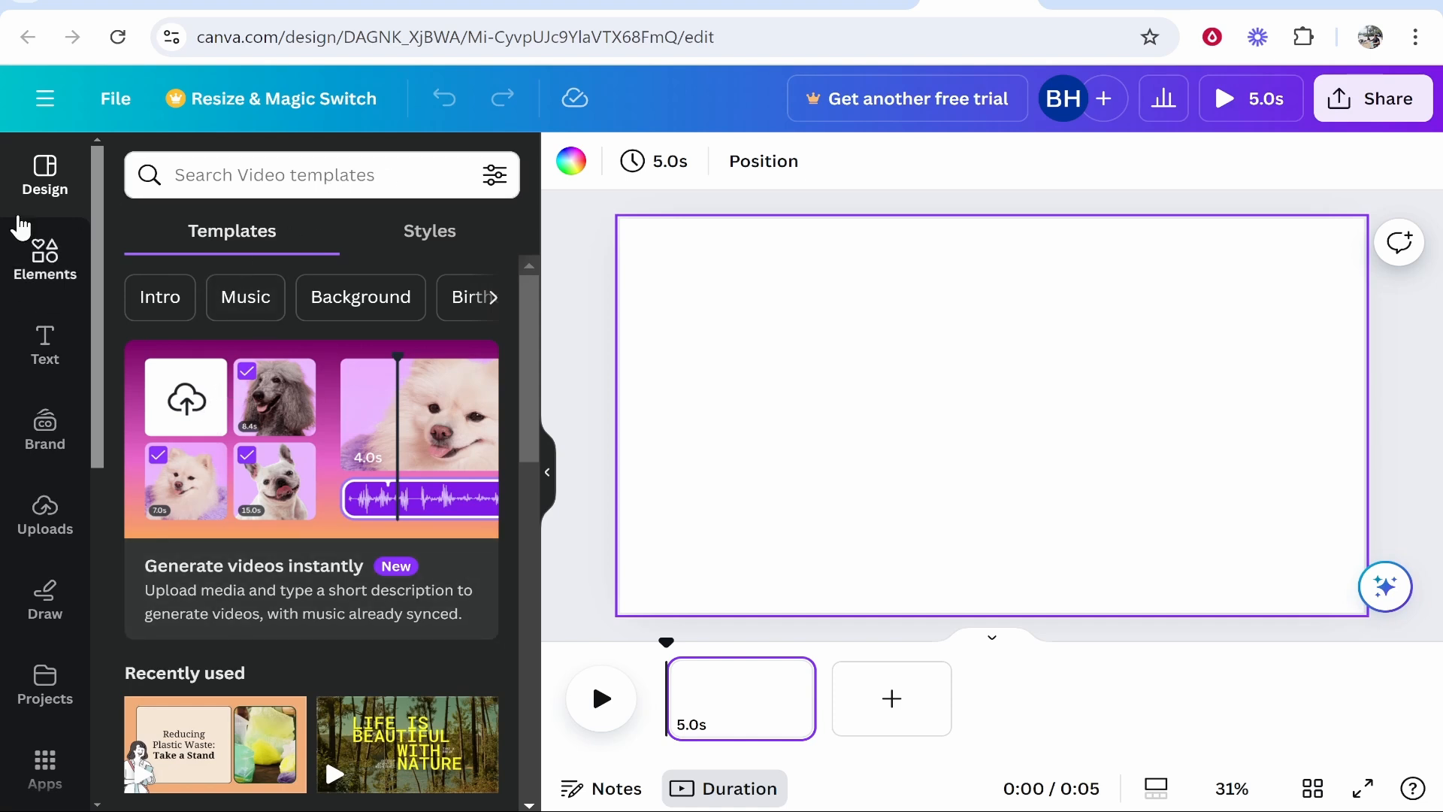
Search the video templates for "quiz".
left_click(285, 179)
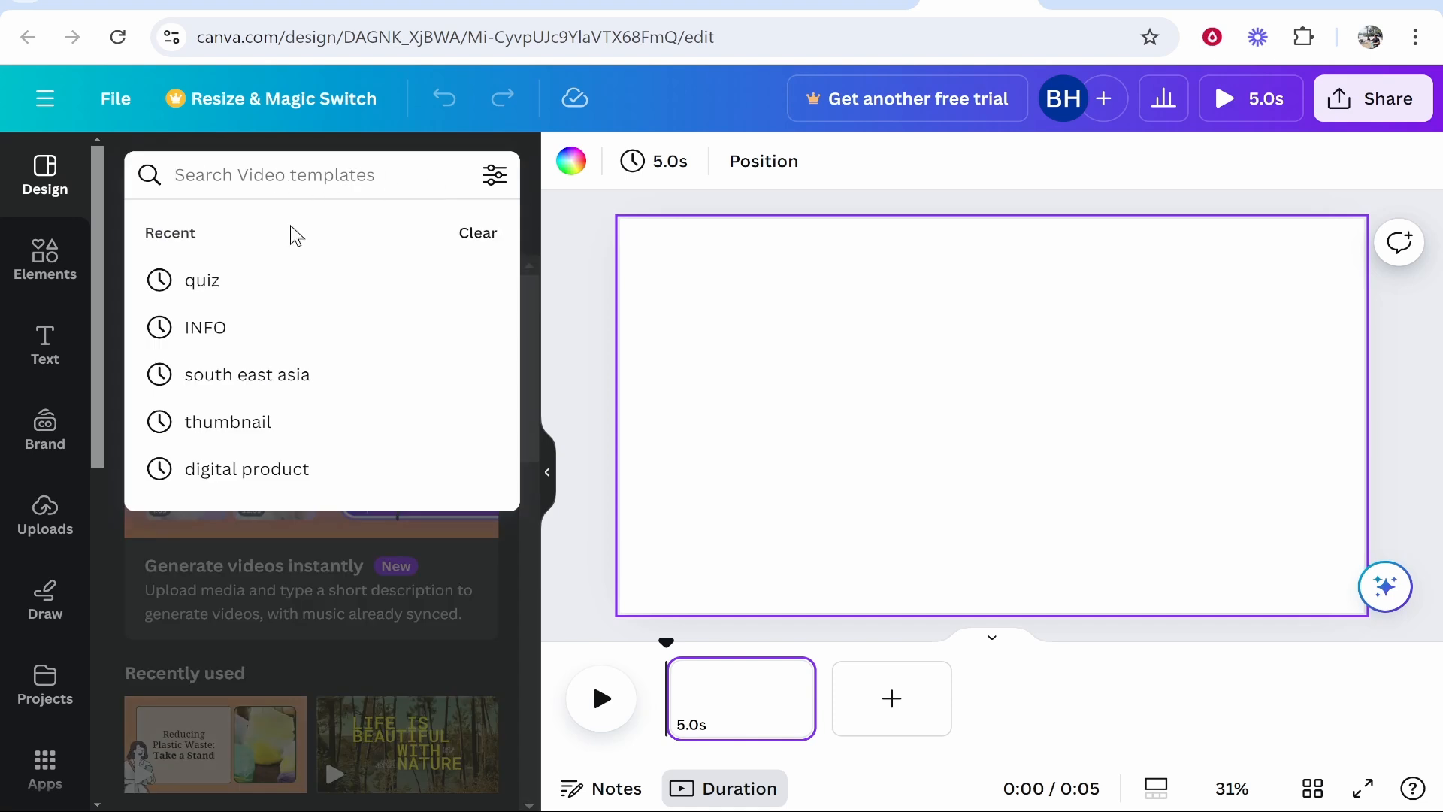
left_click(205, 327)
left_click(258, 178)
key("ctrl+a")
type("qu")
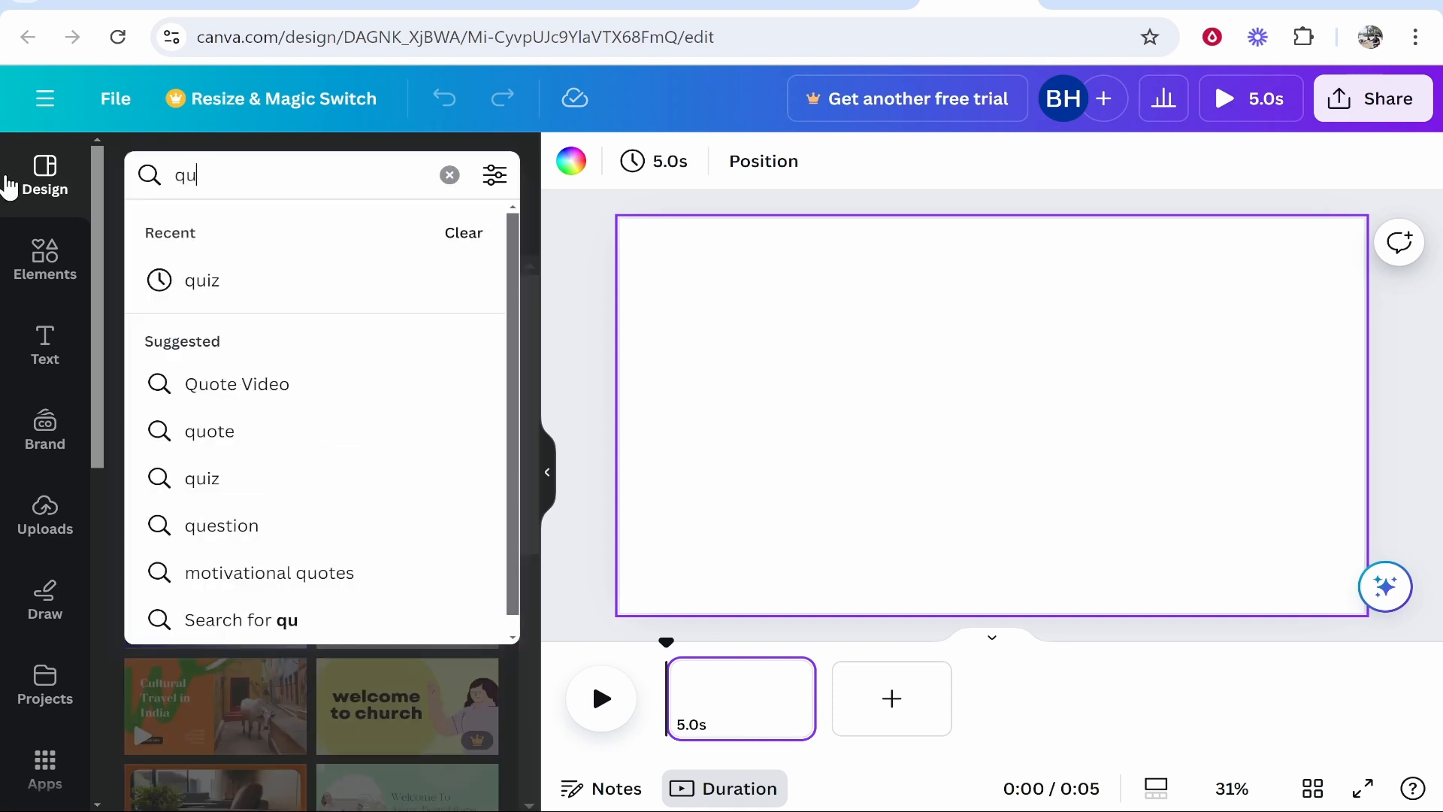
type("iz")
key("Return")
Apply only the "QUIZ TIME!" title page of the black and white minimalist Quiz Time template to the blank page.
scroll(185, 338, "down", 2)
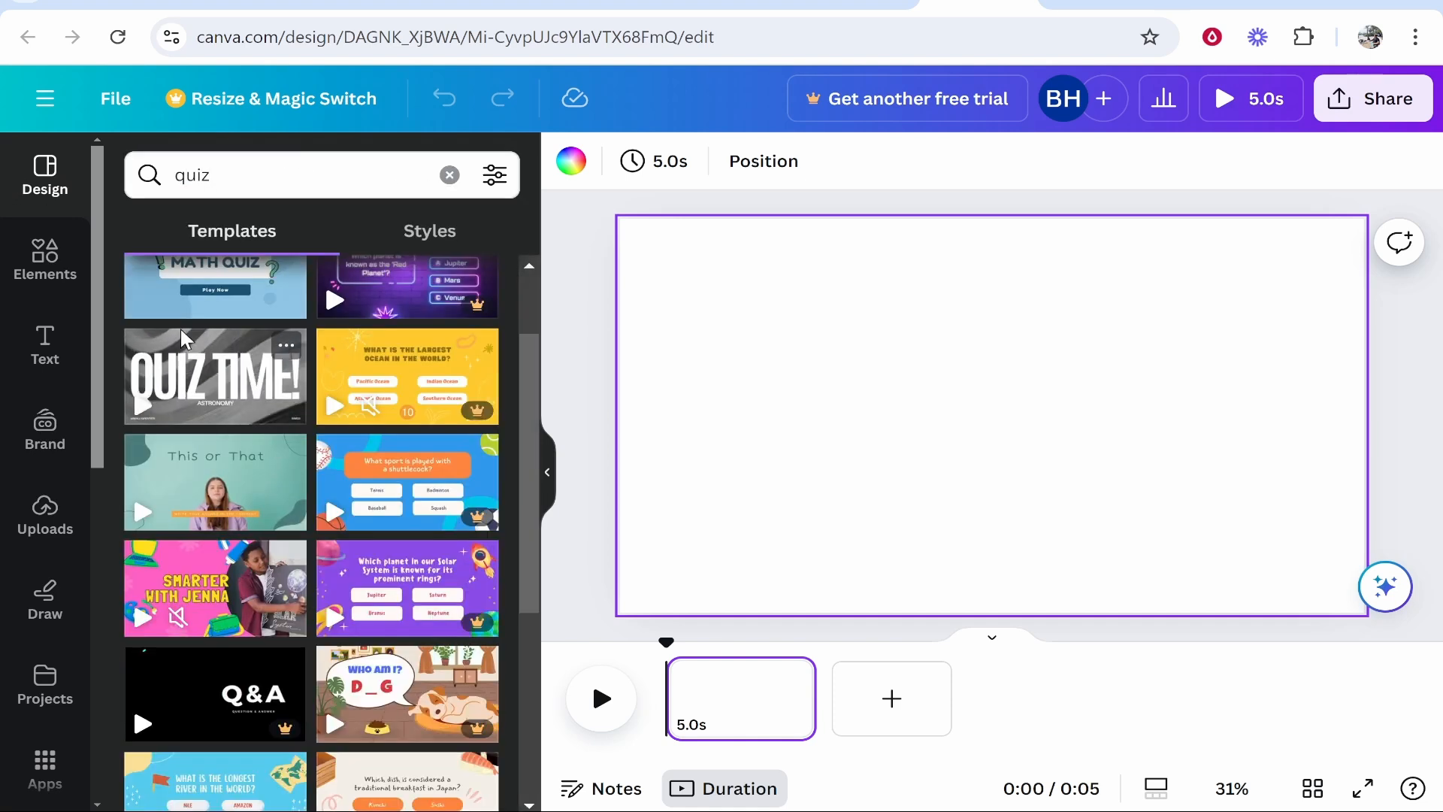
scroll(386, 518, "down", 10)
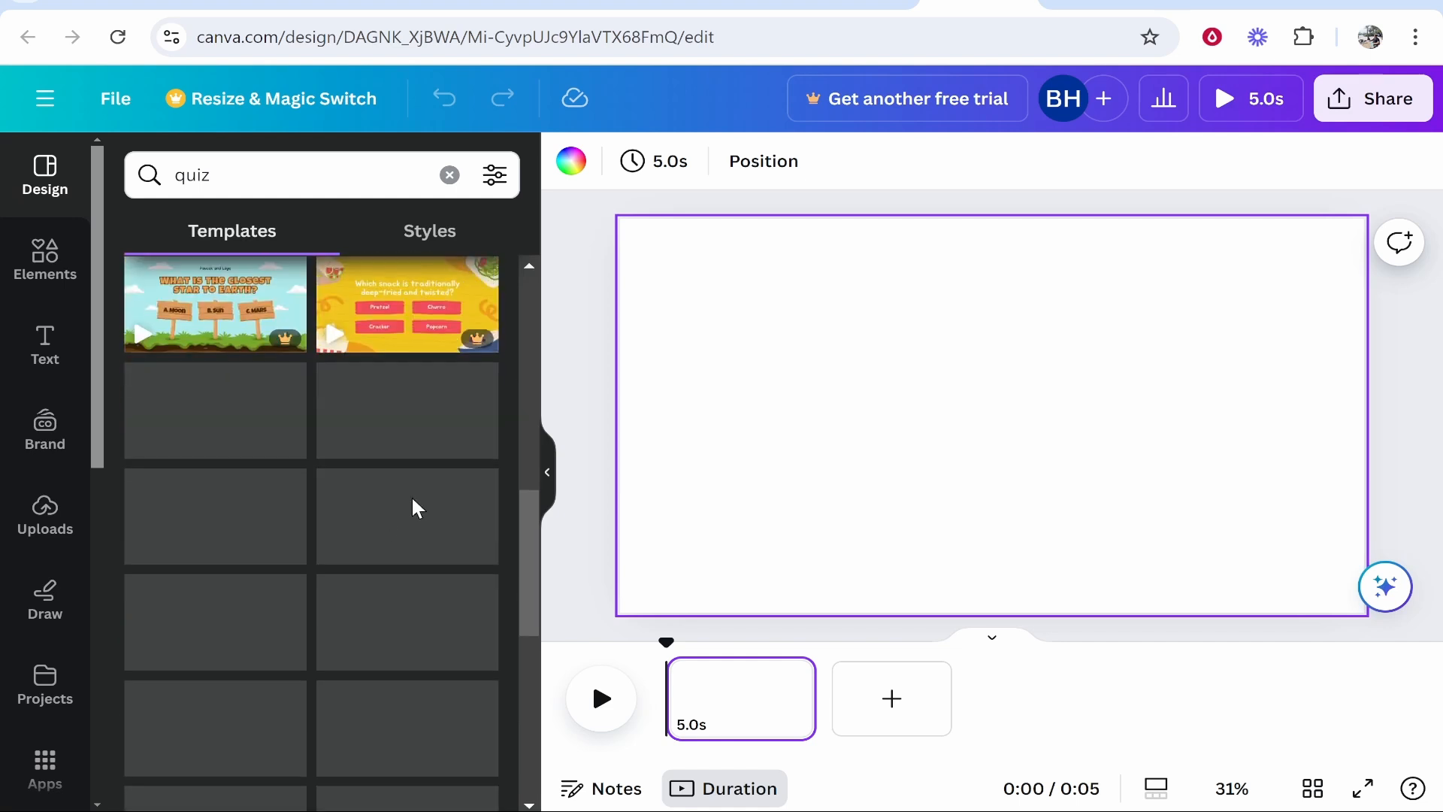
scroll(421, 451, "up", 10)
left_click(491, 179)
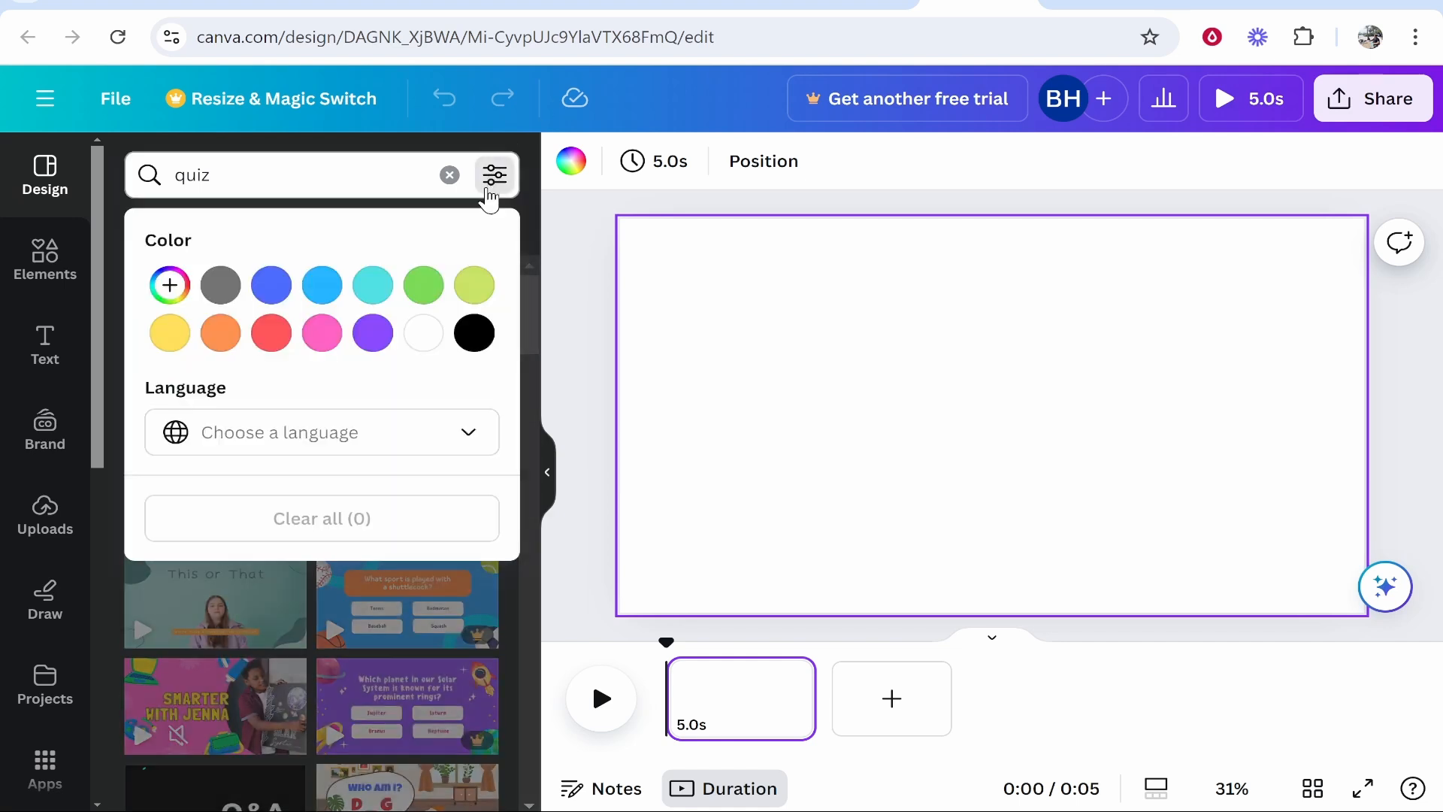
left_click(388, 616)
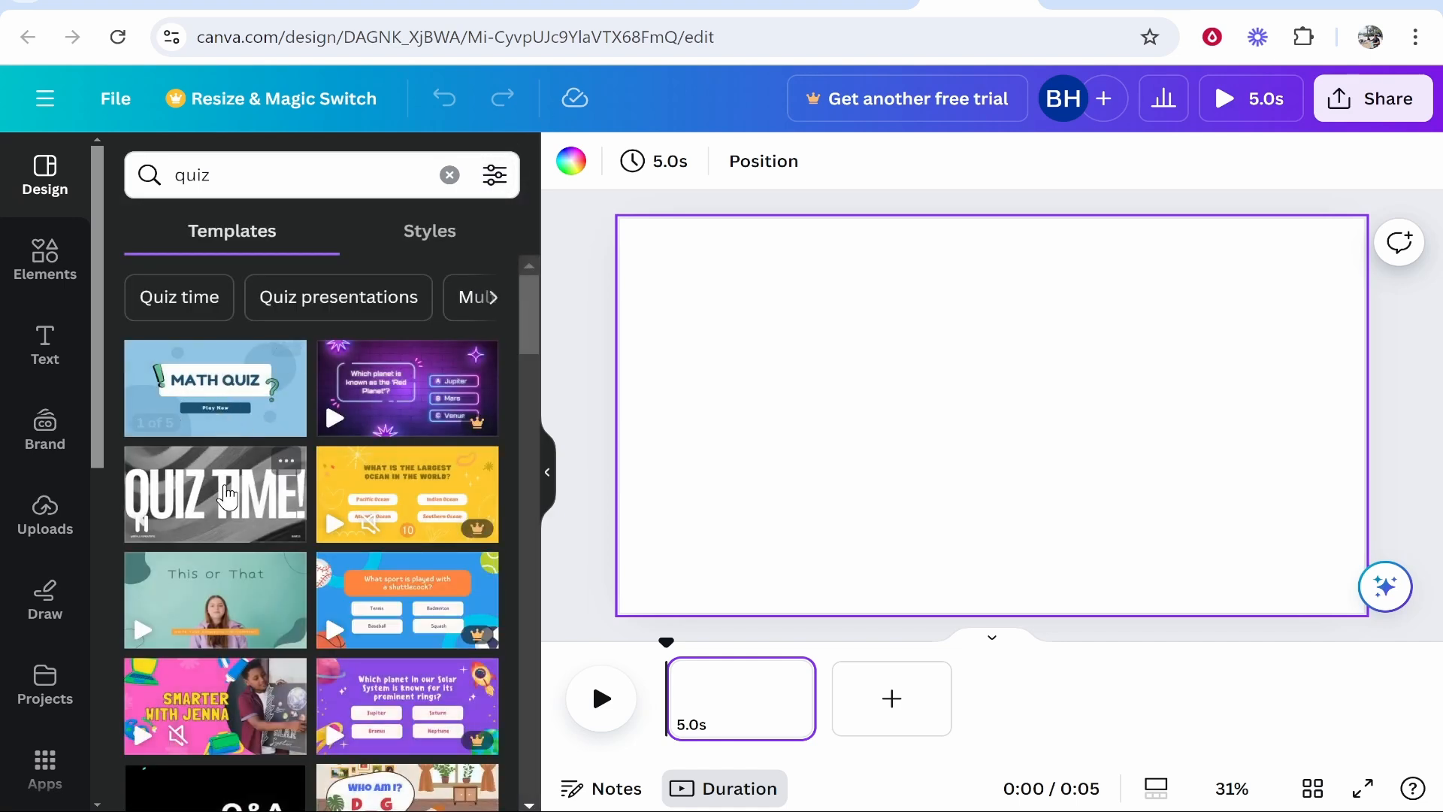
left_click(188, 496)
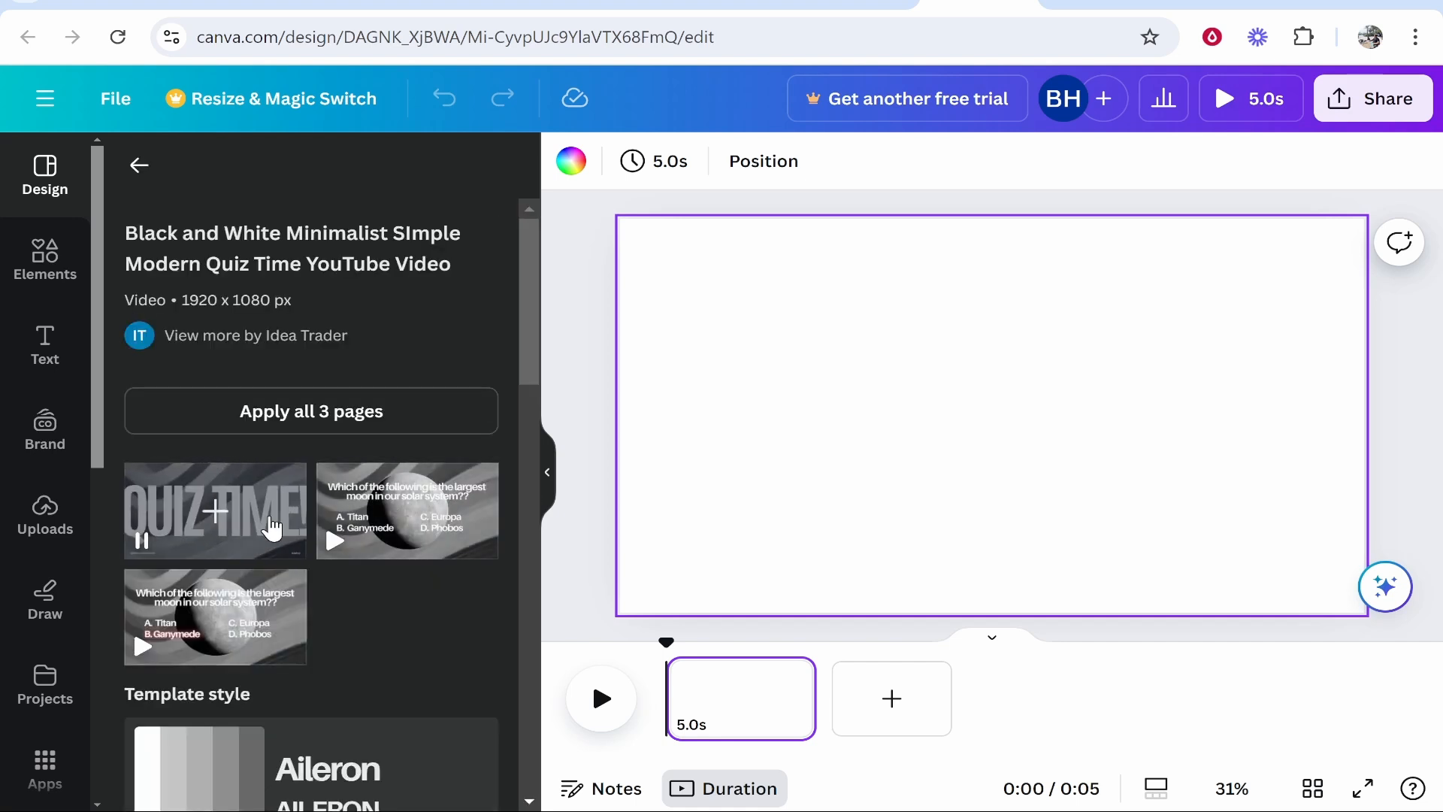
left_click(248, 518)
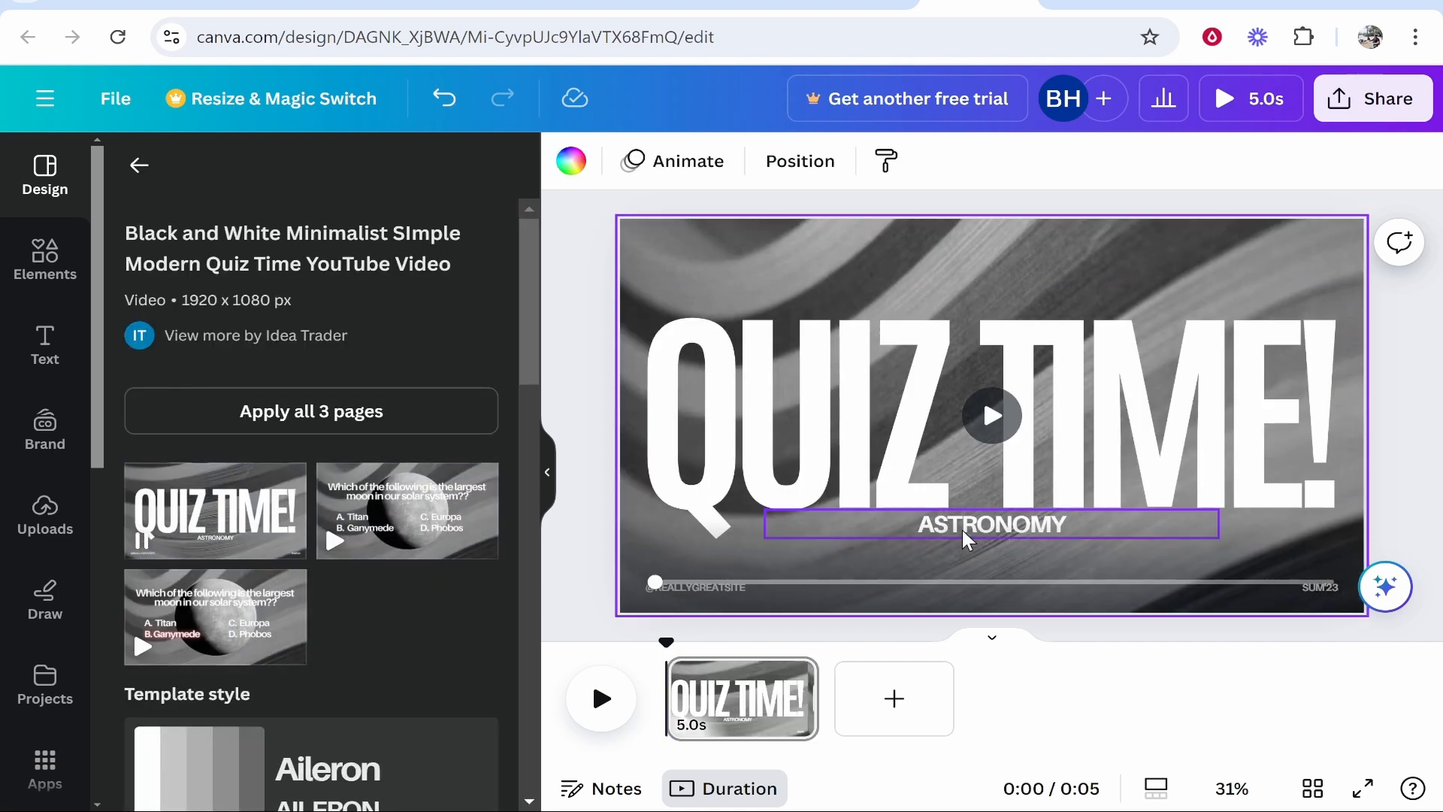
left_click(972, 530)
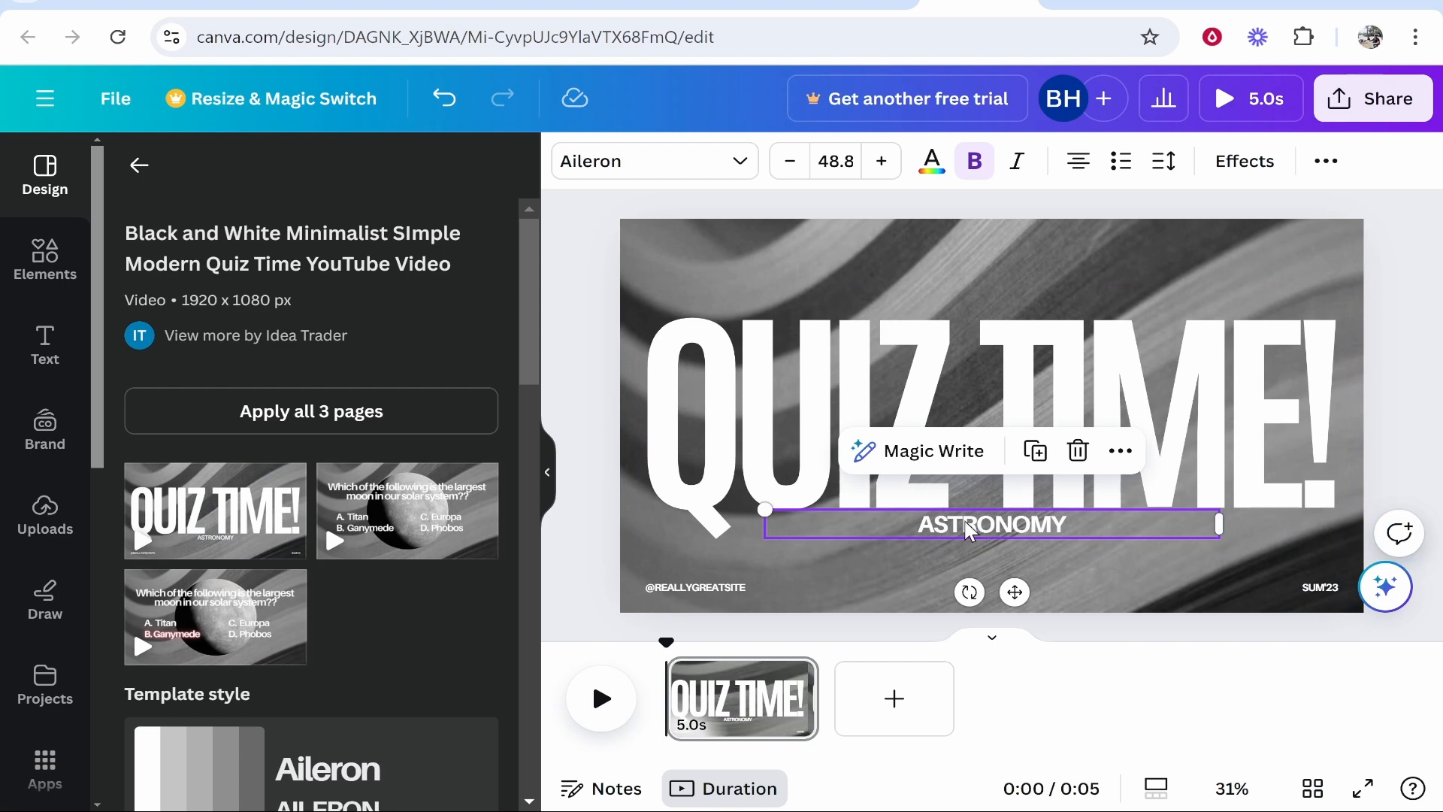
key("Delete")
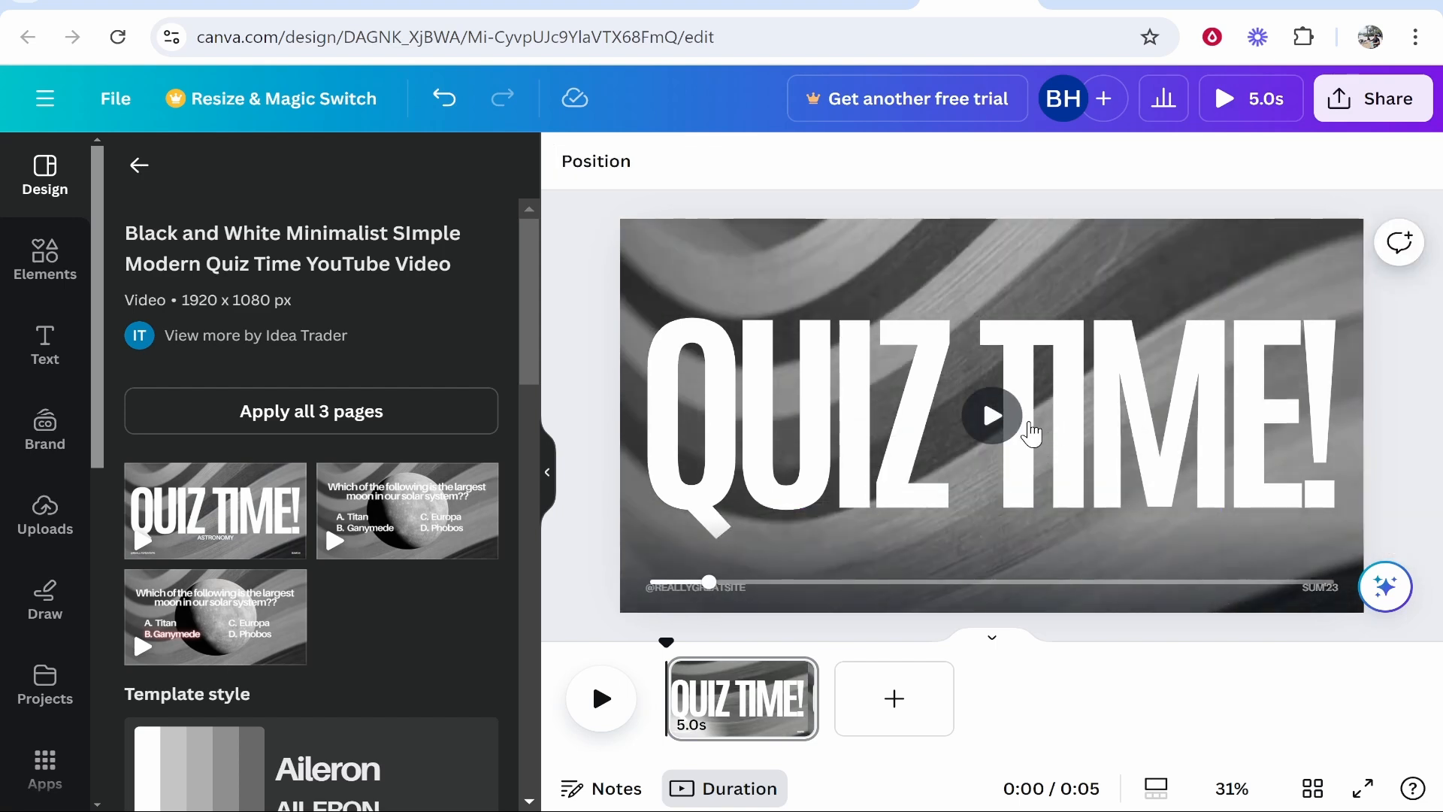
left_click(996, 420)
left_click(997, 419)
left_click(769, 507)
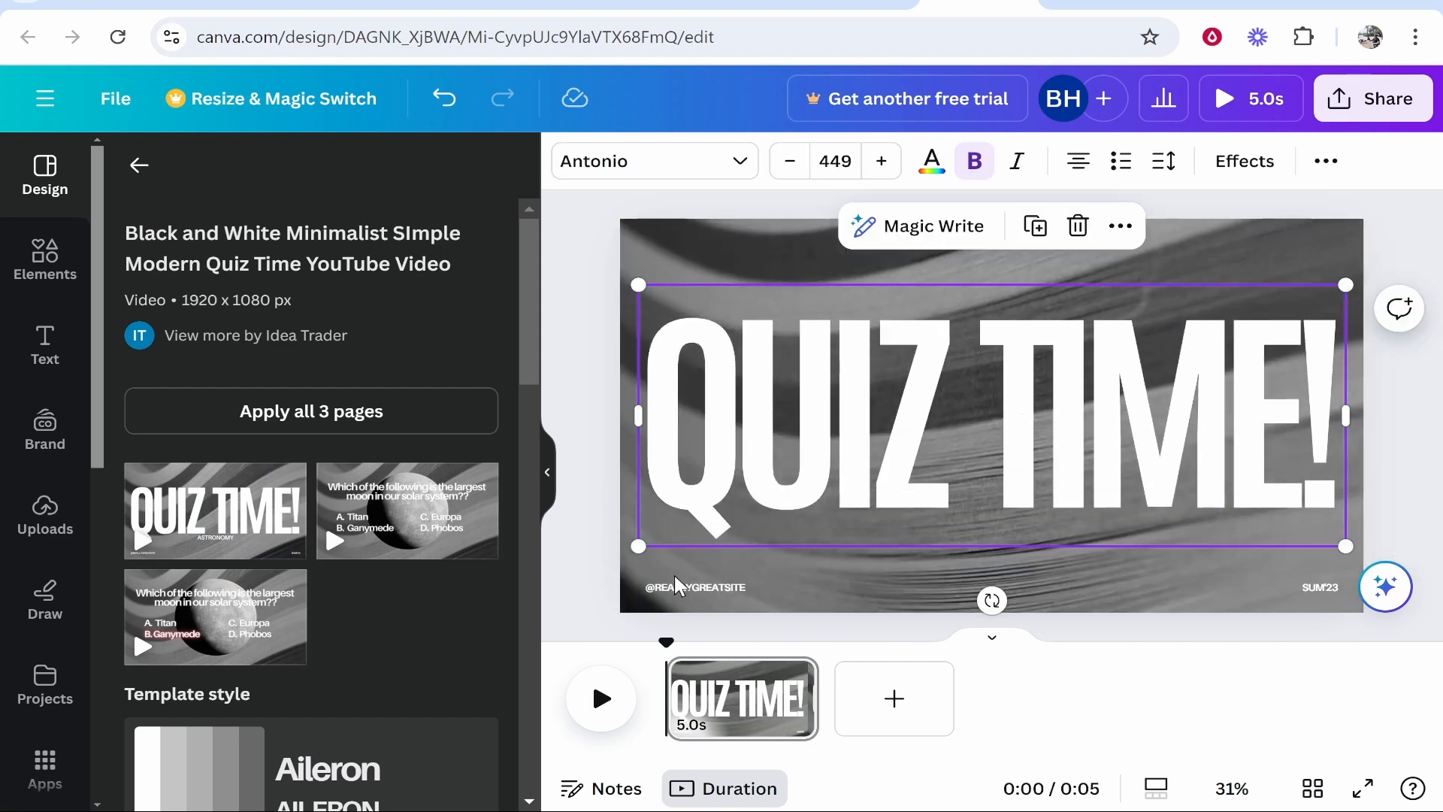
left_click(680, 587)
key("Delete")
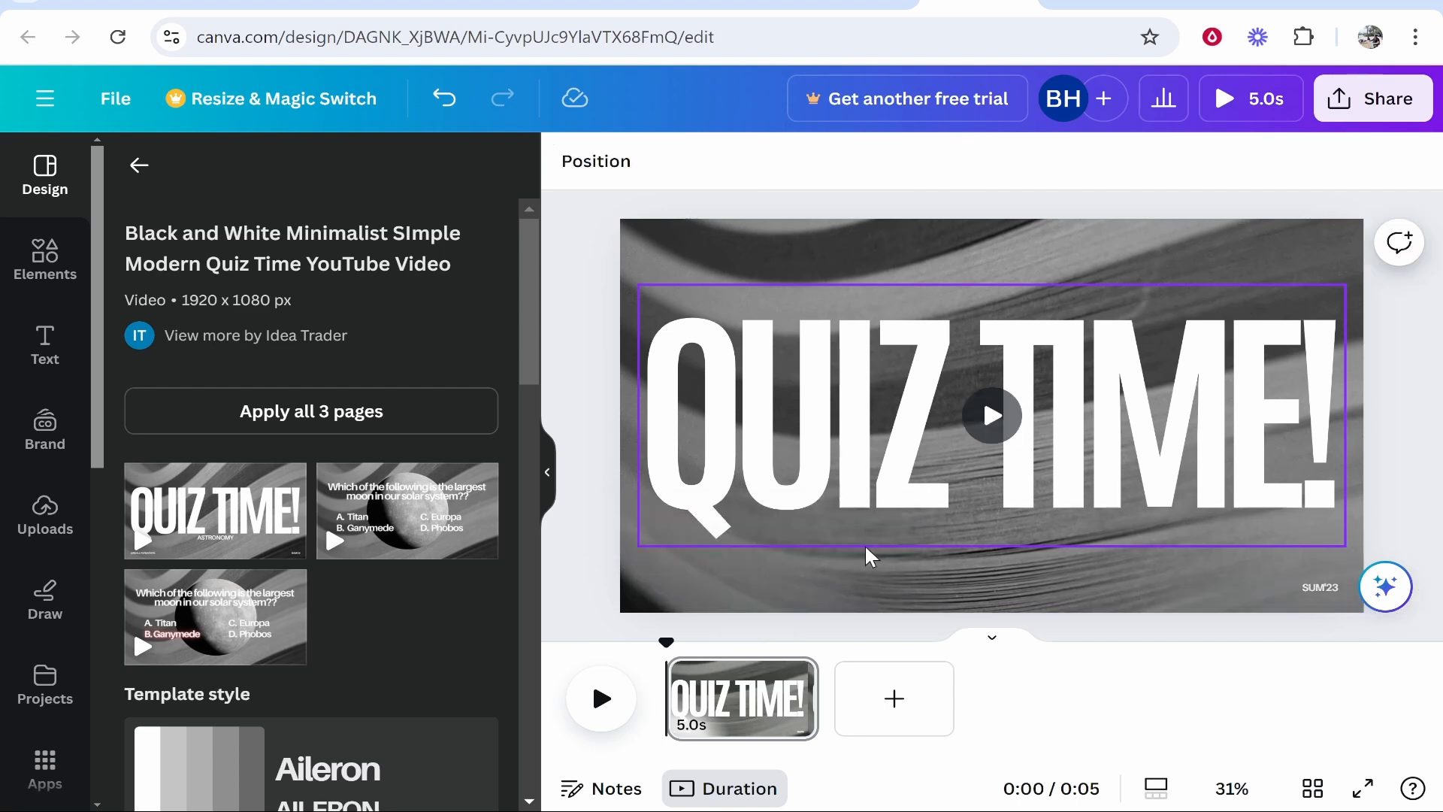
left_click(1082, 245)
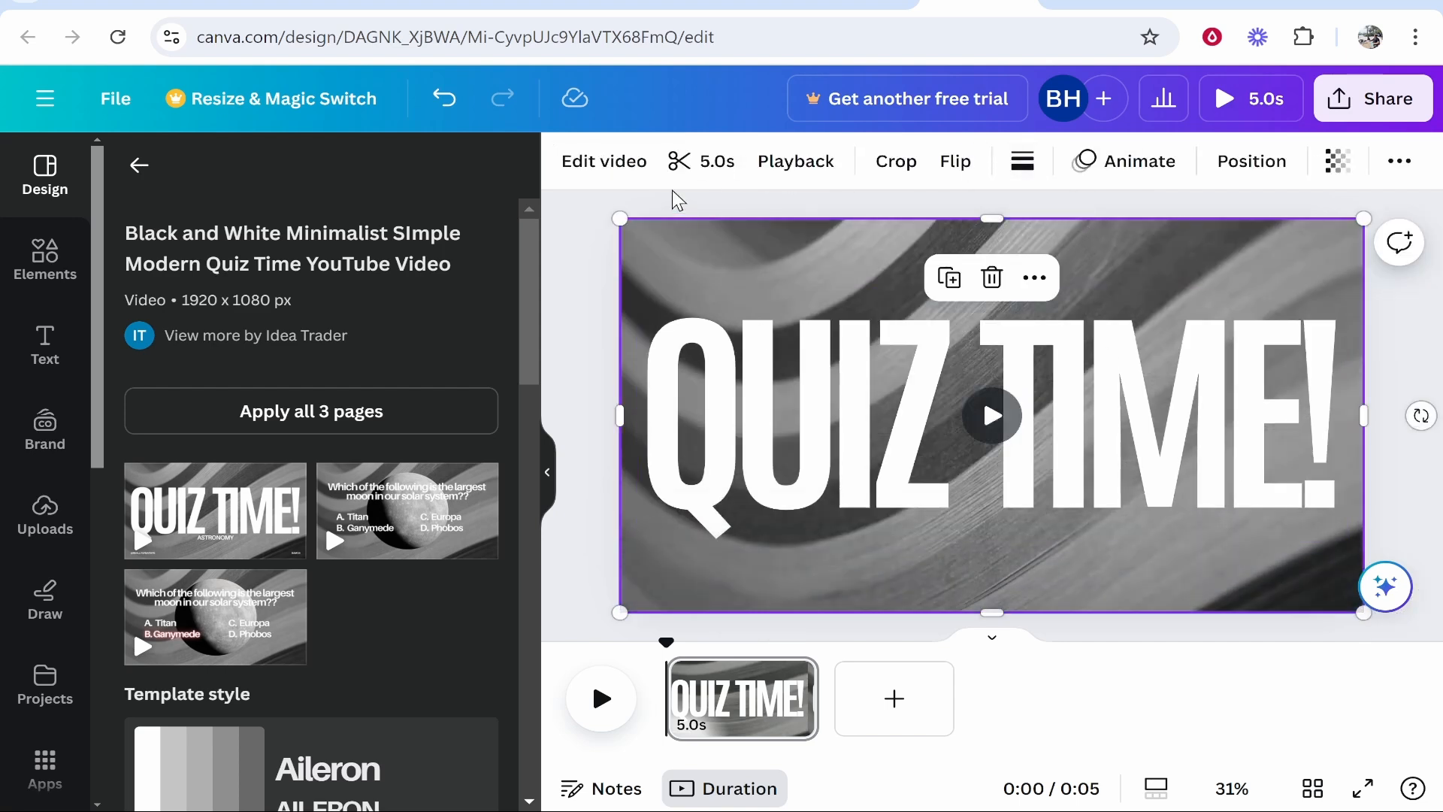
Play back the title page to preview its animation.
left_click(628, 166)
left_click(924, 418)
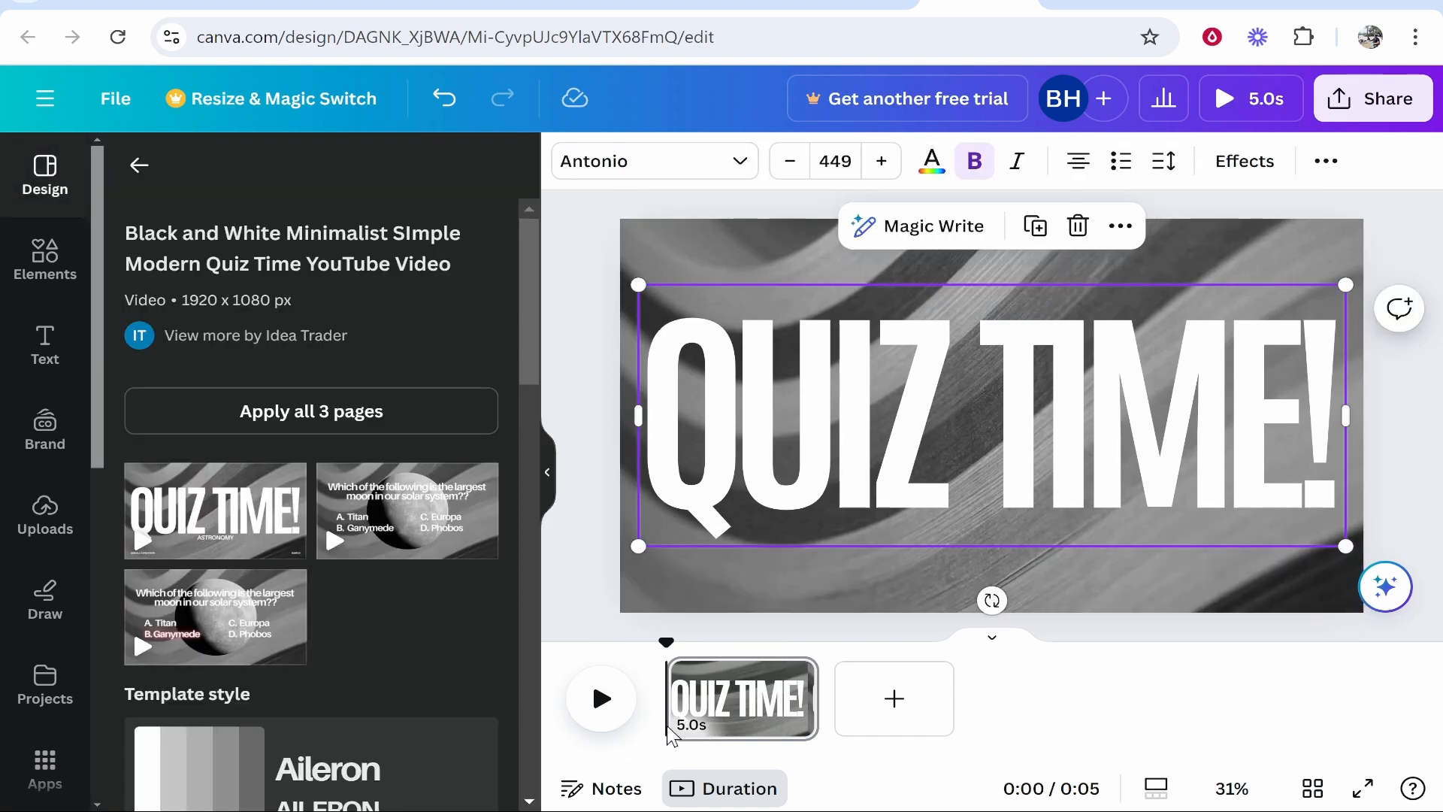
left_click(602, 703)
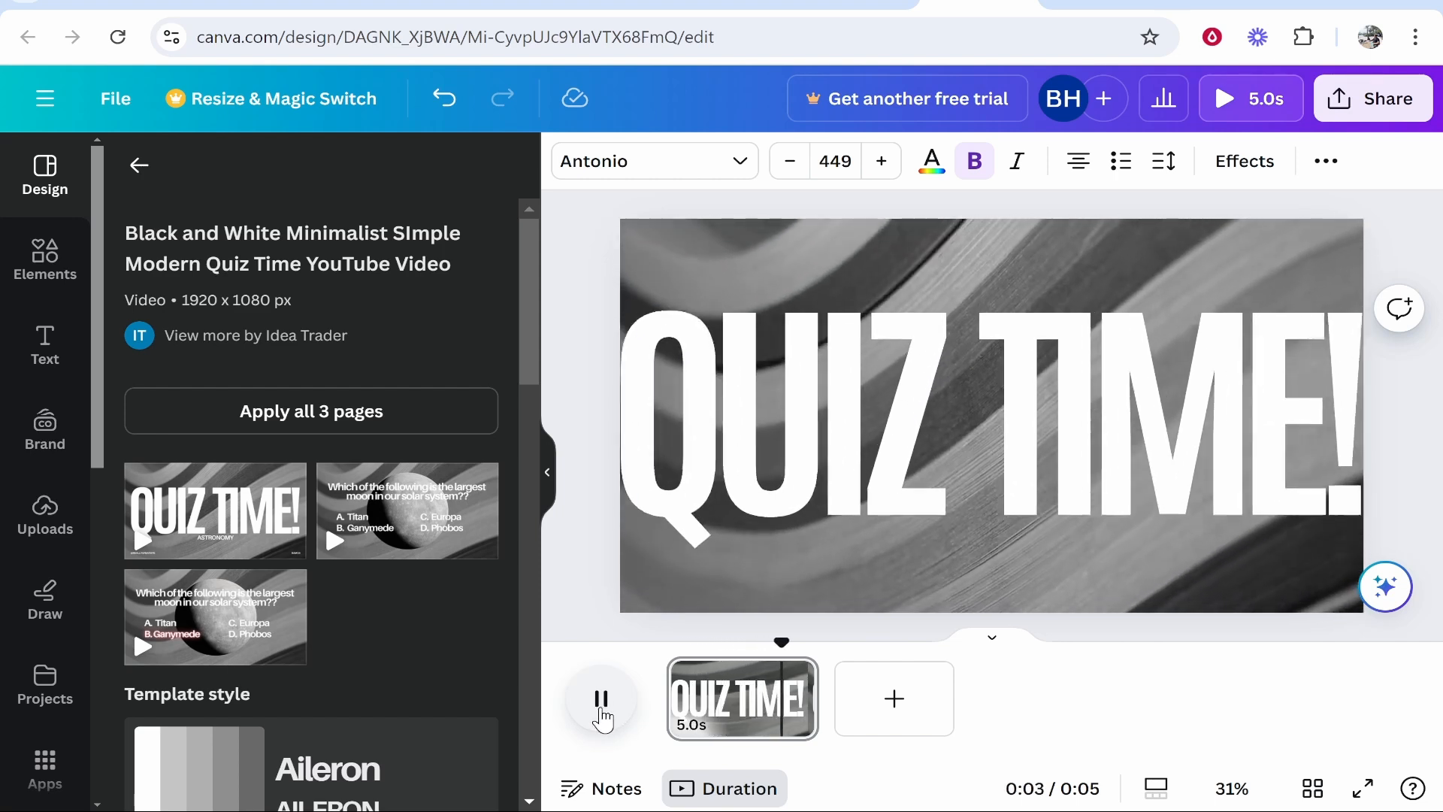
left_click(602, 710)
Add a blank second page to the video and browse more quiz templates for it.
left_click(894, 703)
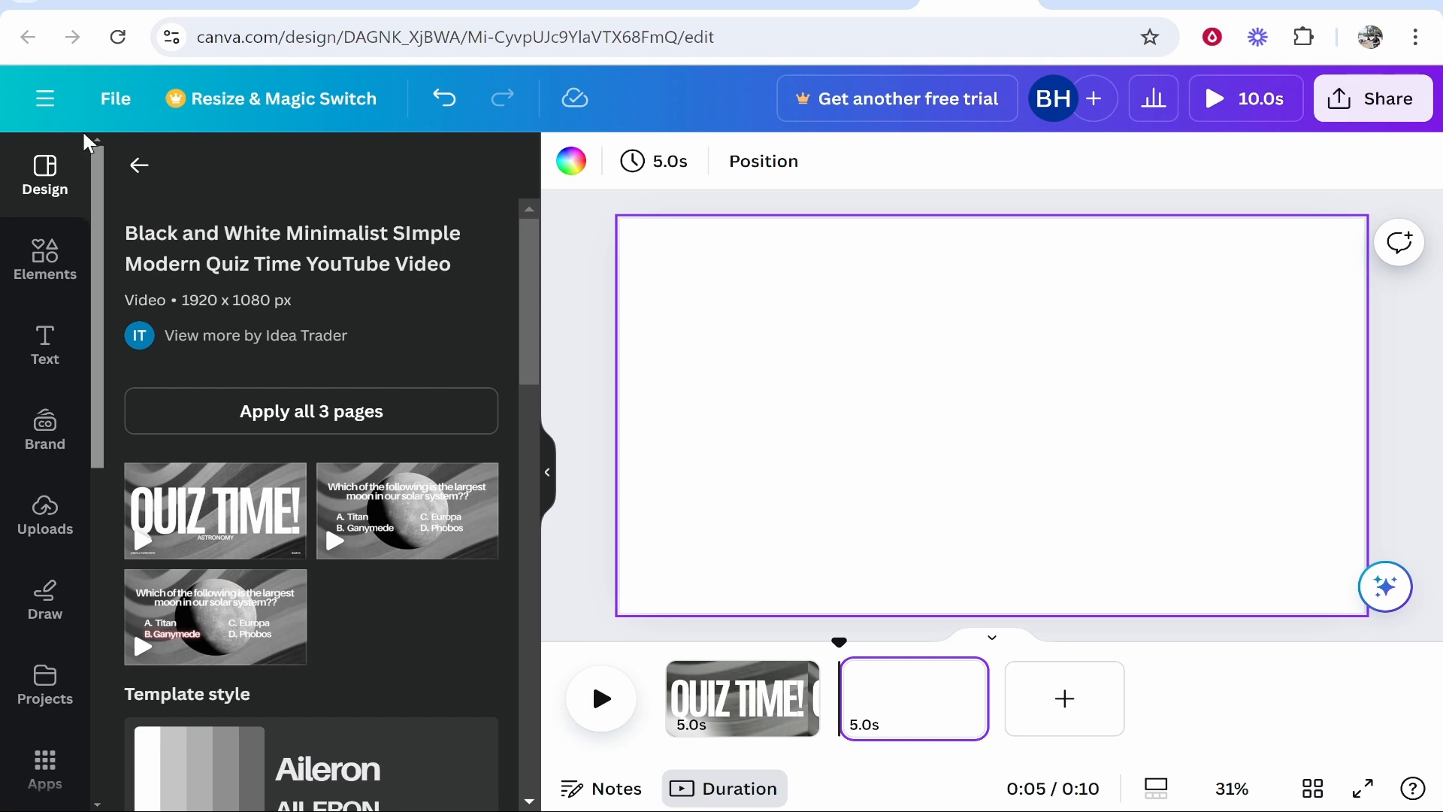
left_click(137, 165)
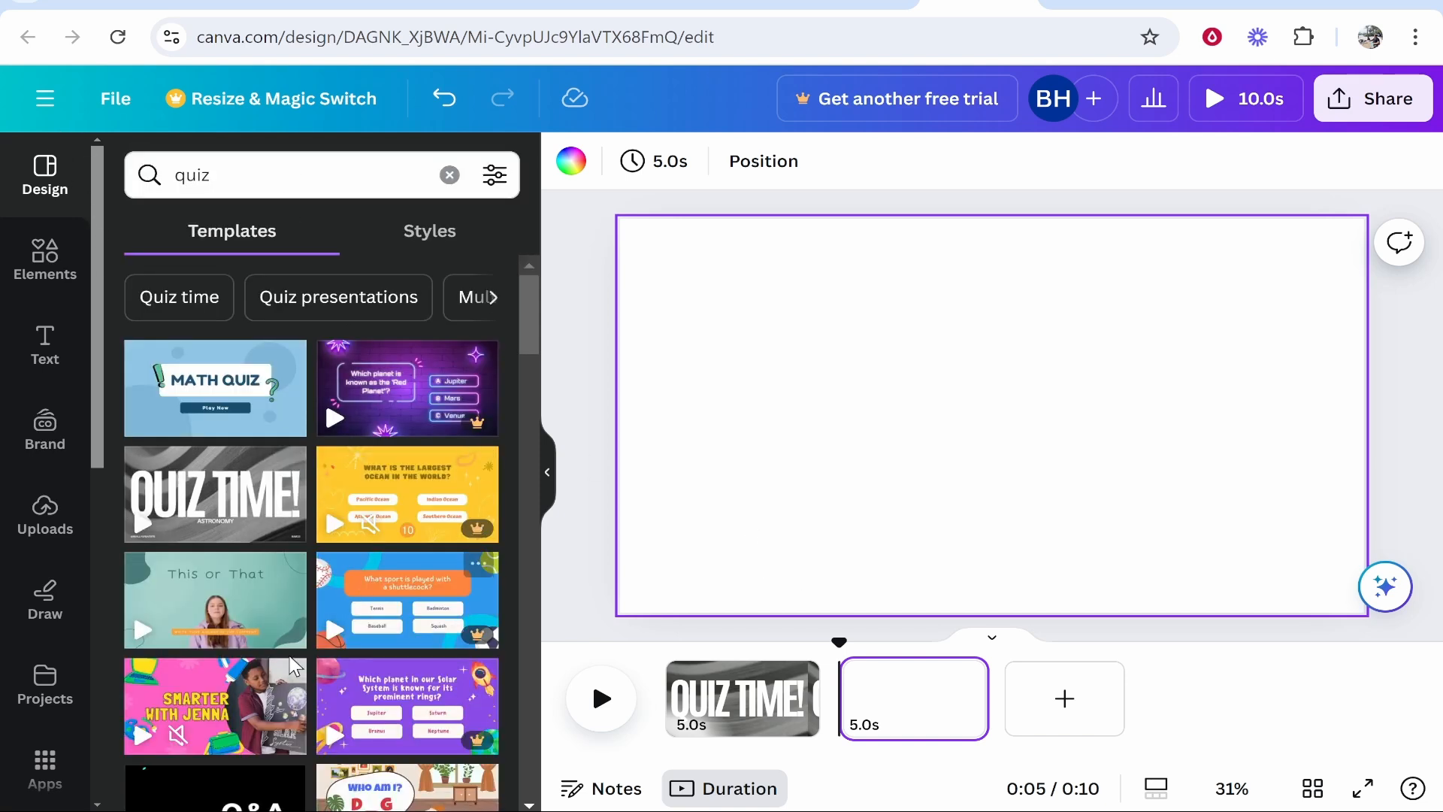
mouse_move(380, 688)
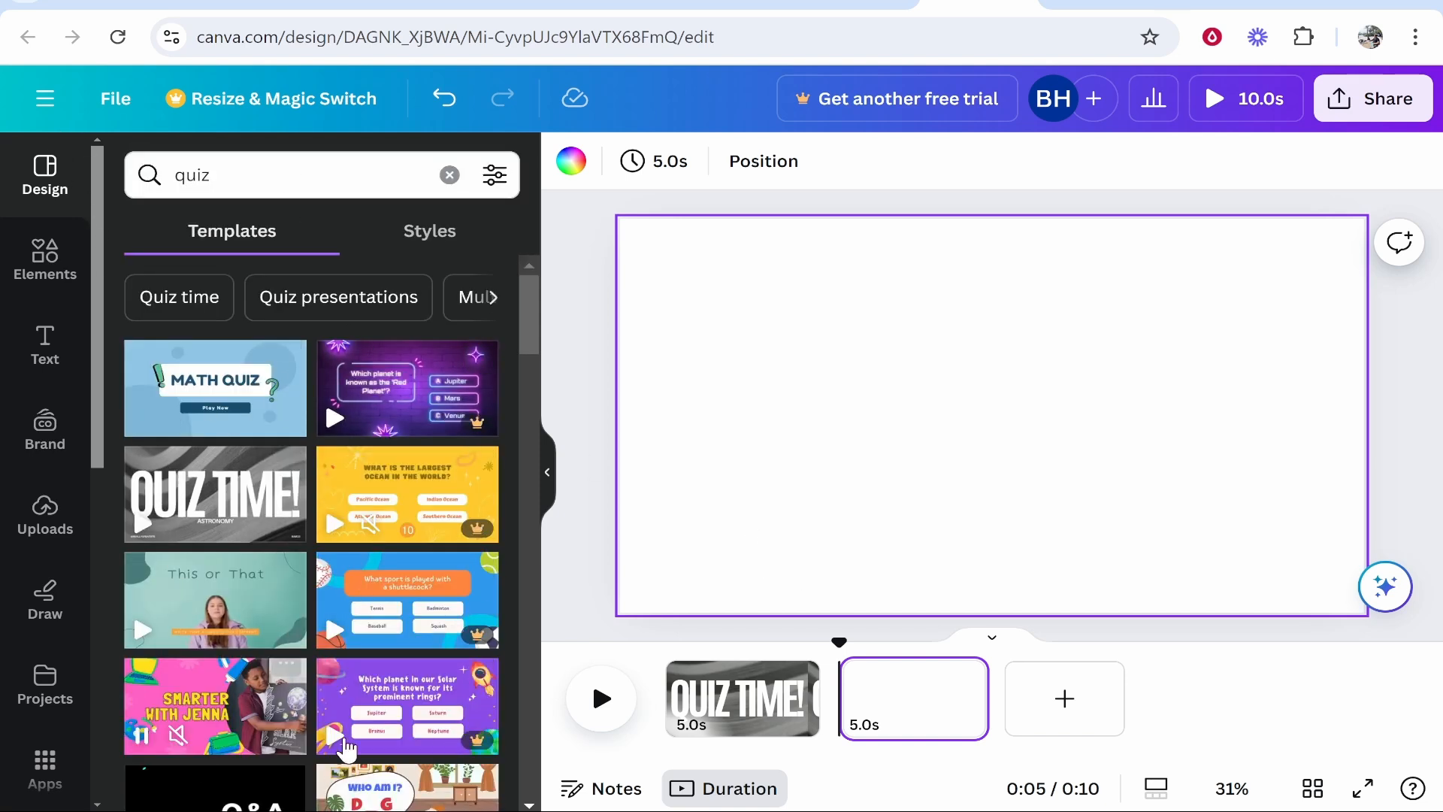
scroll(344, 496, "down", 10)
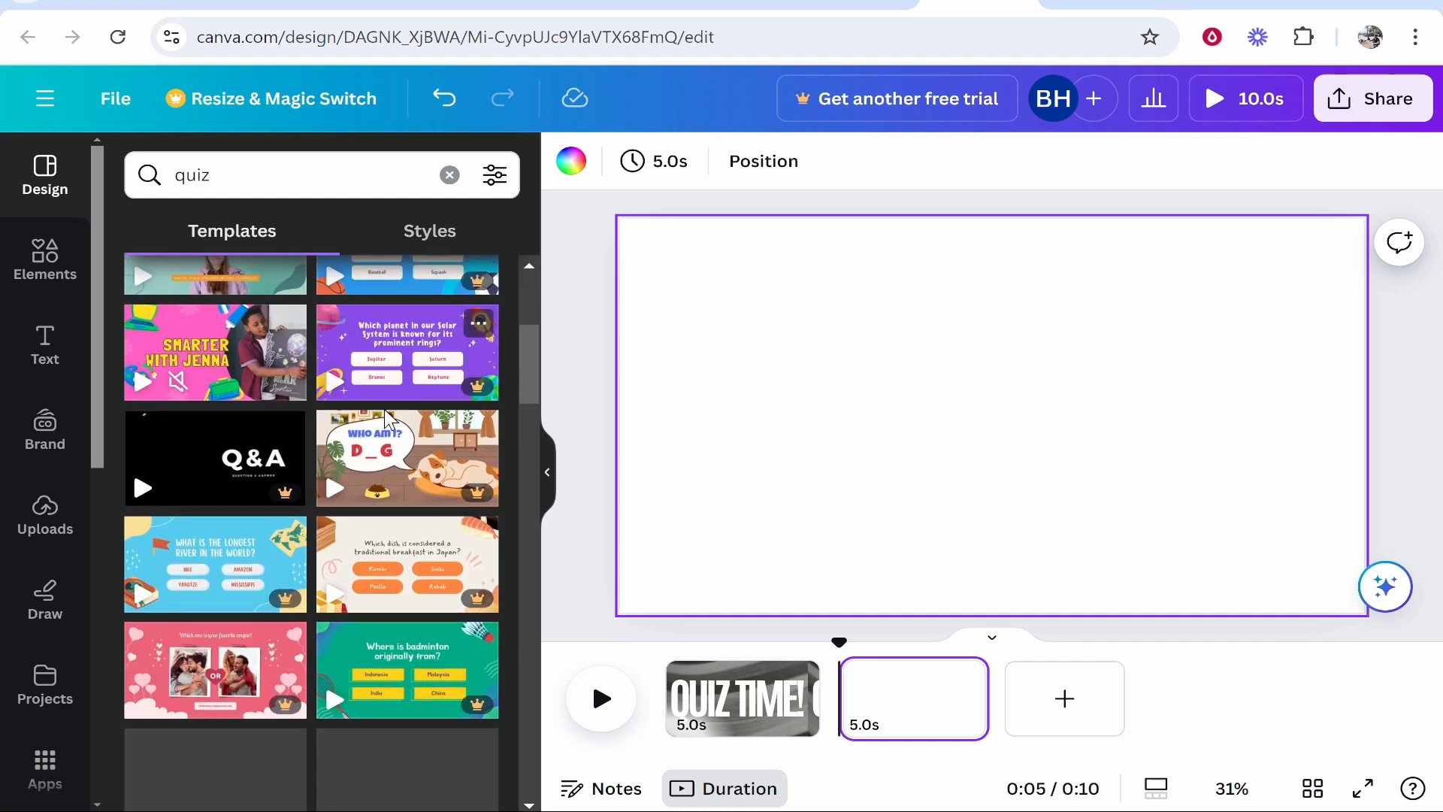
scroll(343, 489, "down", 10)
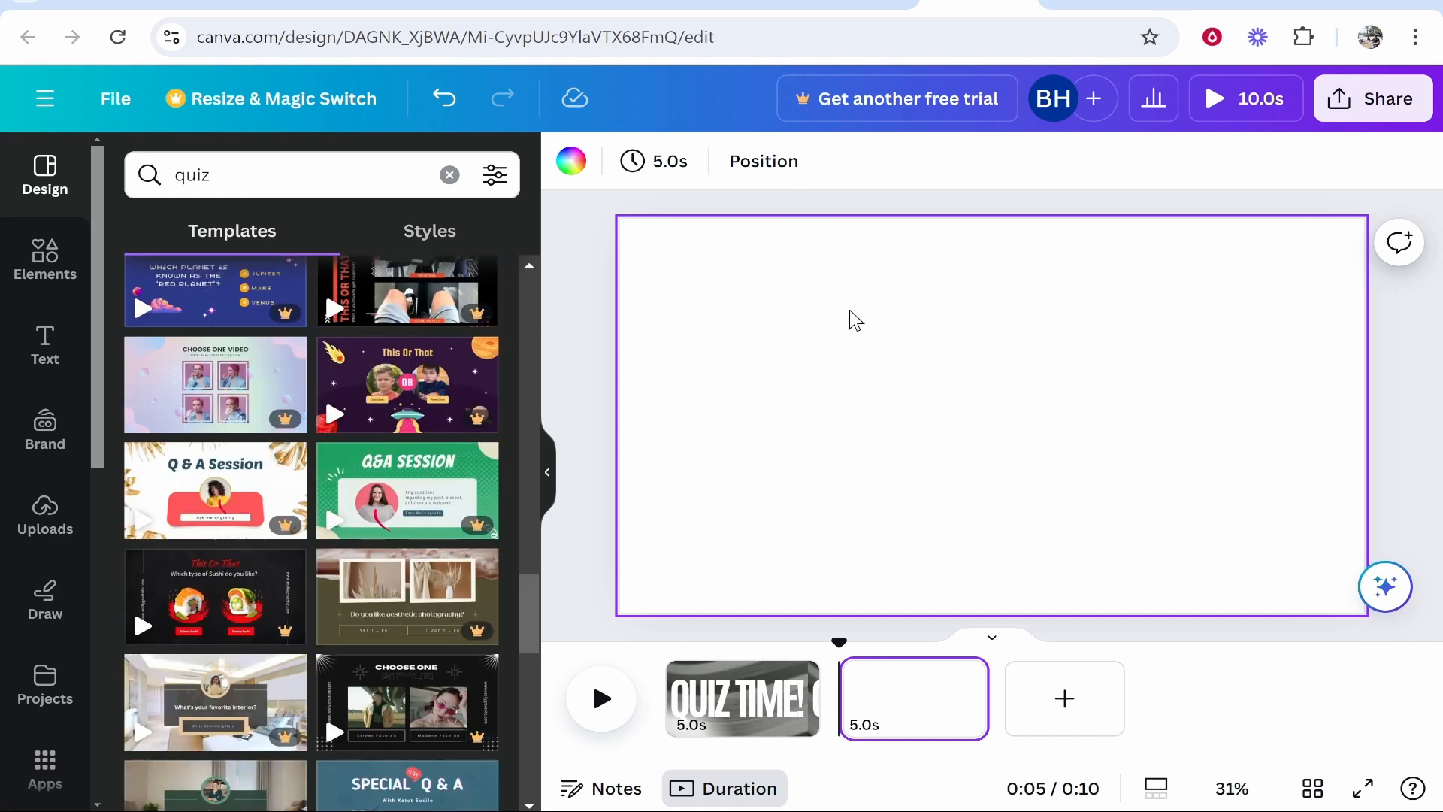
Fill the second page's background with the yellow-to-orange gradient.
left_click(571, 154)
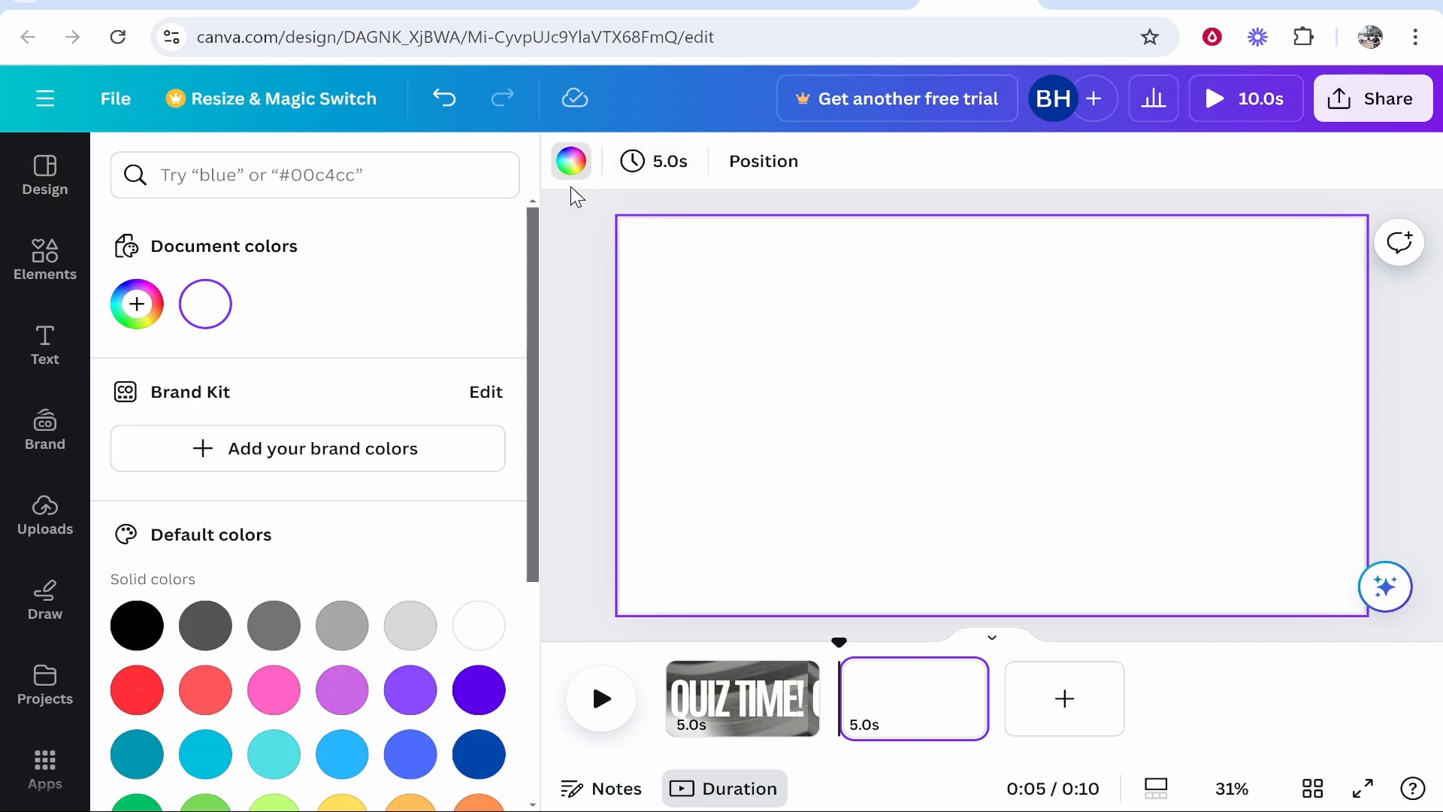
scroll(229, 431, "down", 5)
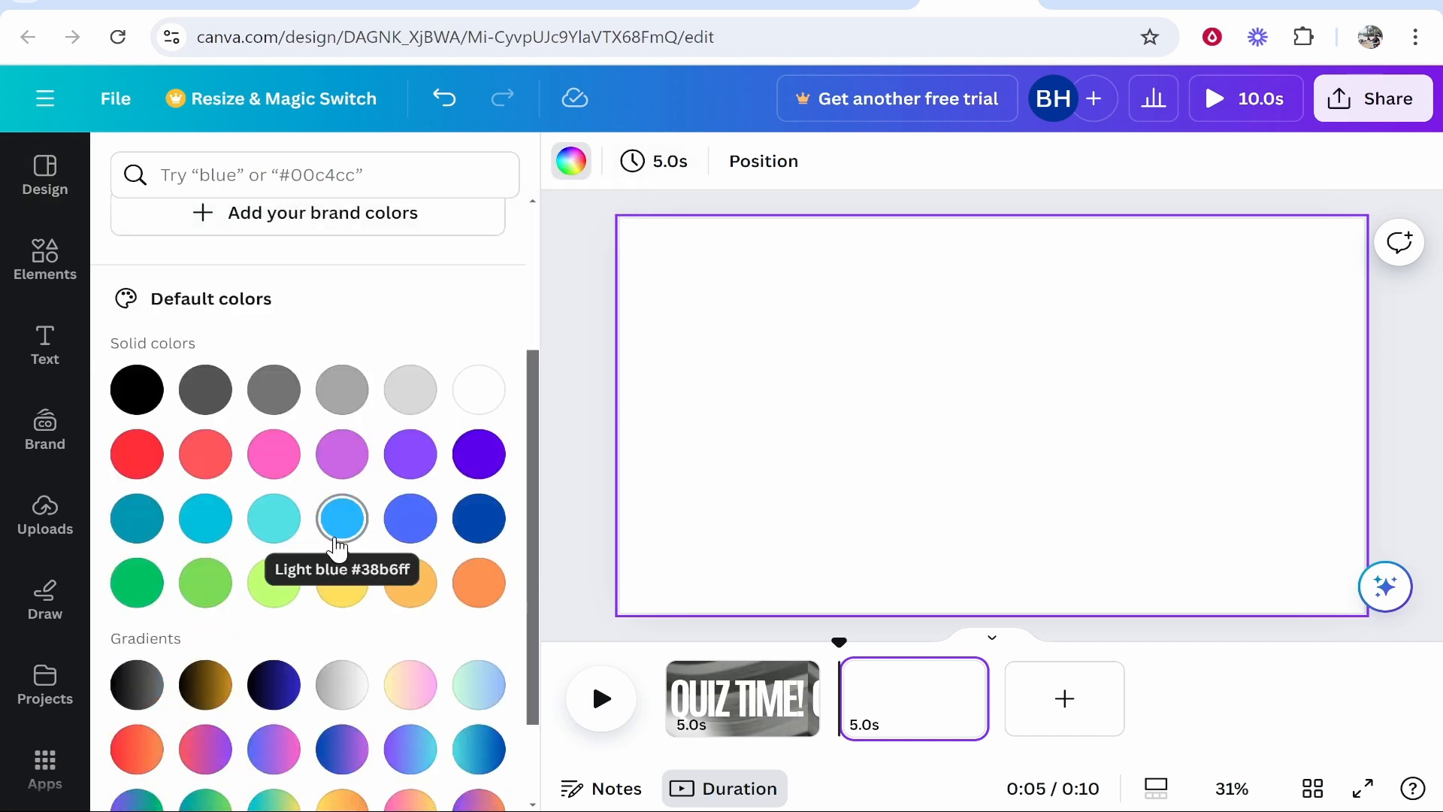
left_click(338, 710)
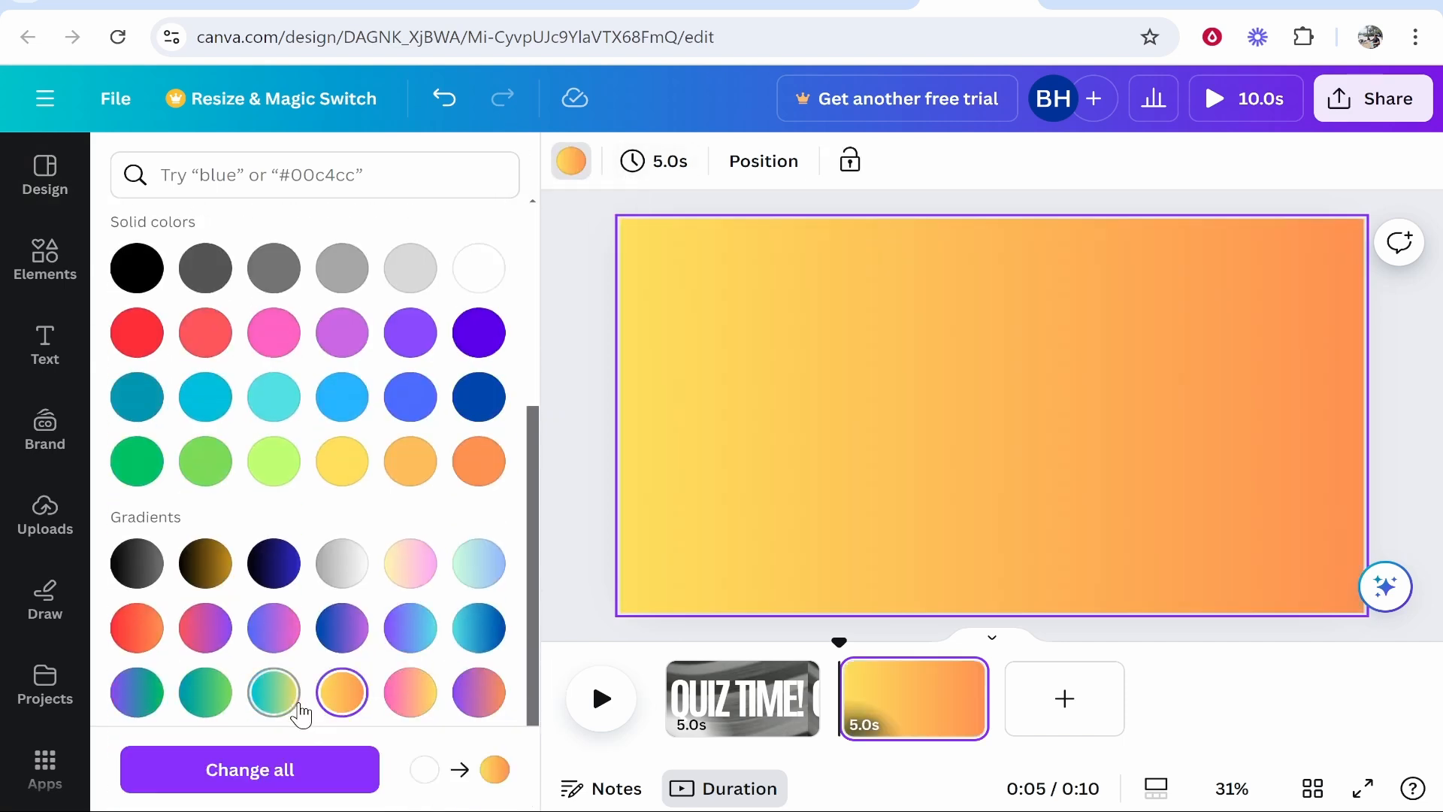
left_click(572, 234)
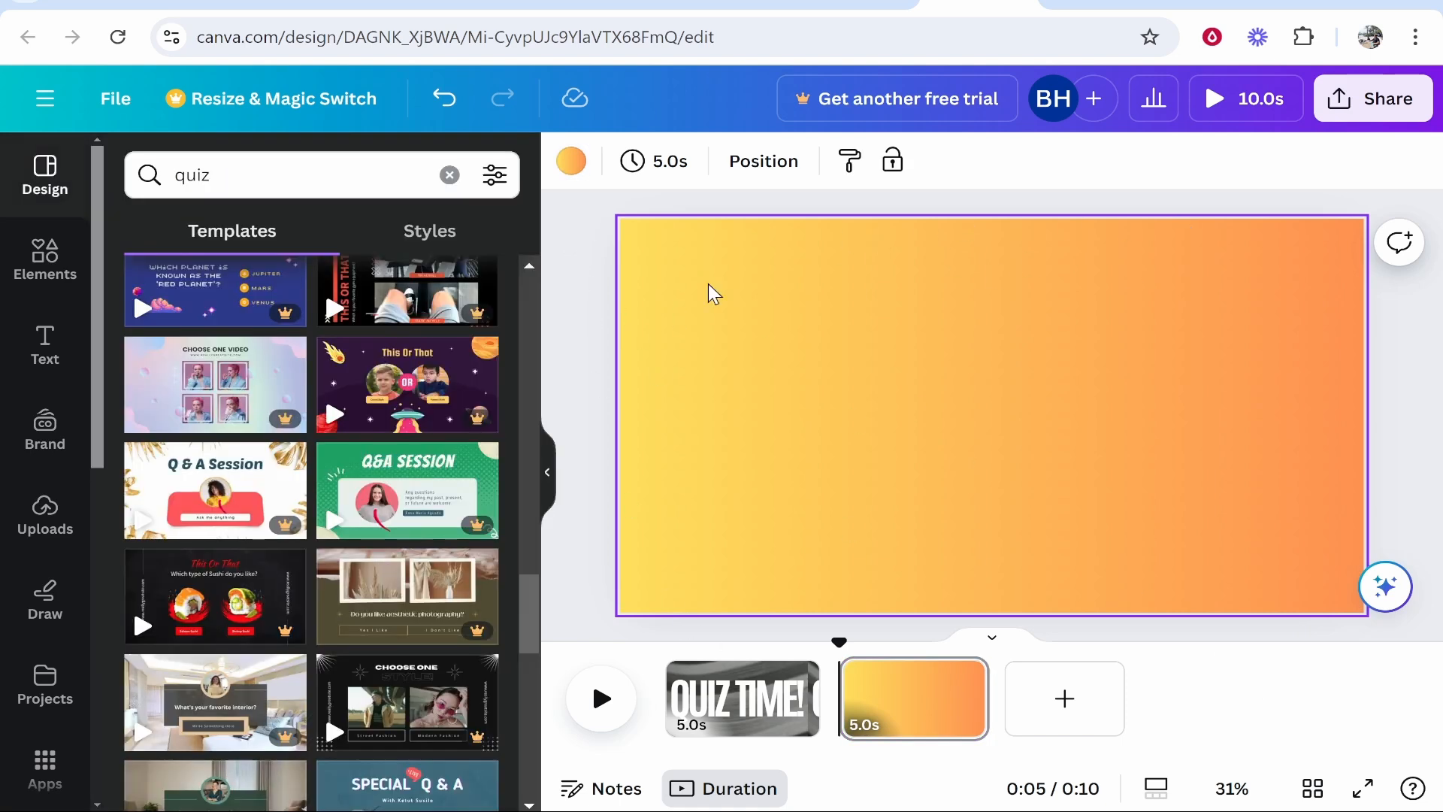
Add a heading reading "What is the capital of Thailand?" to the second page.
left_click(46, 347)
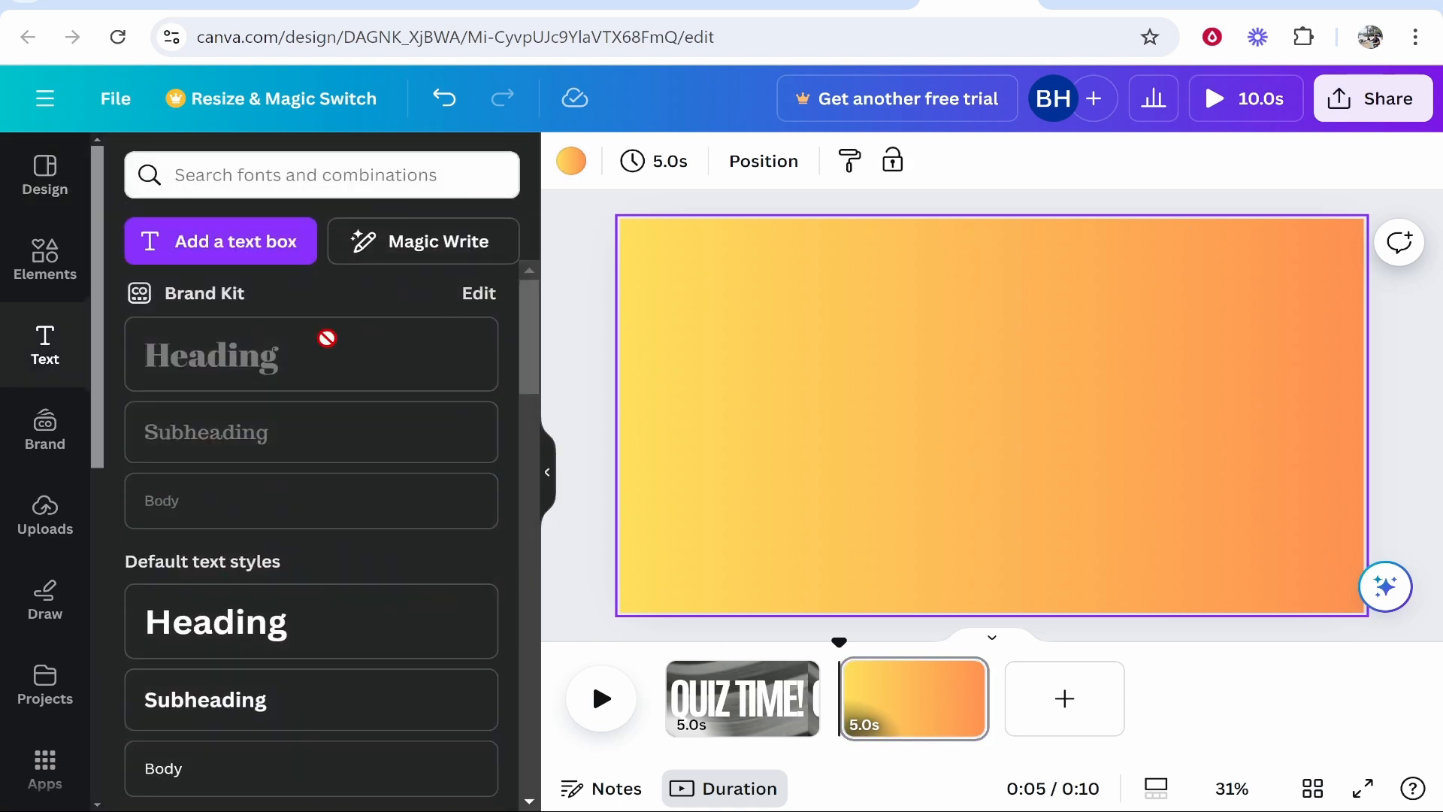
left_click(287, 652)
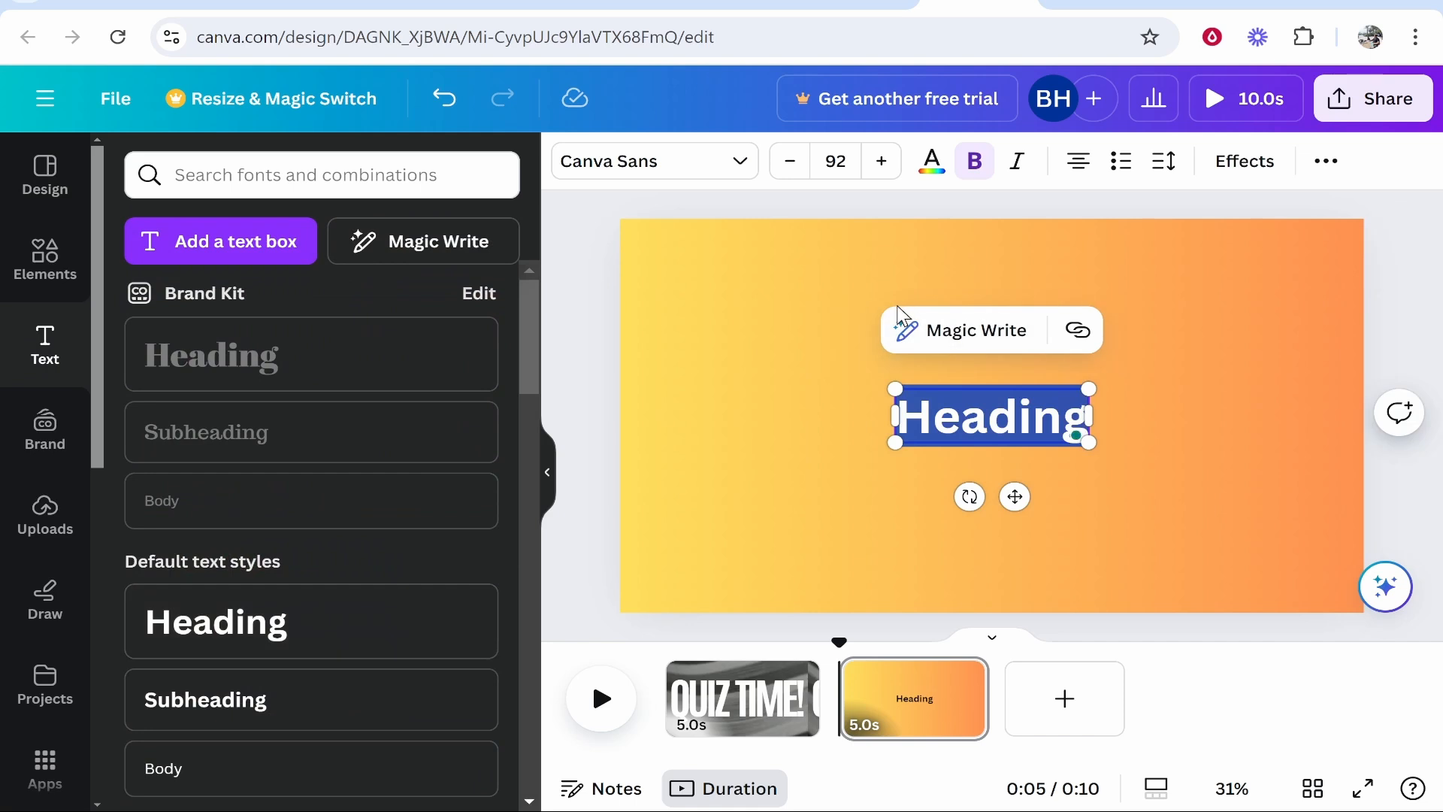
type("W")
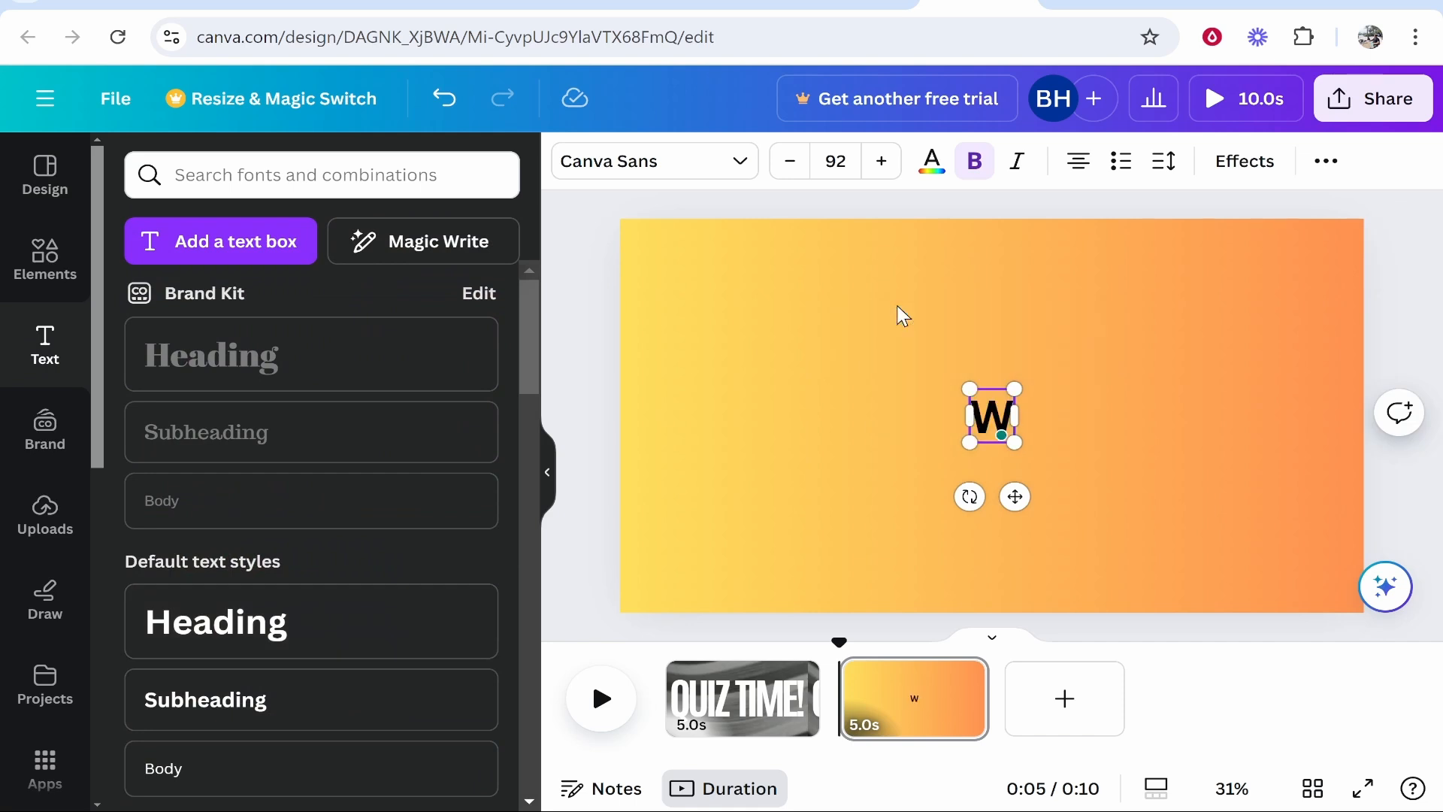
type("hat is the cap")
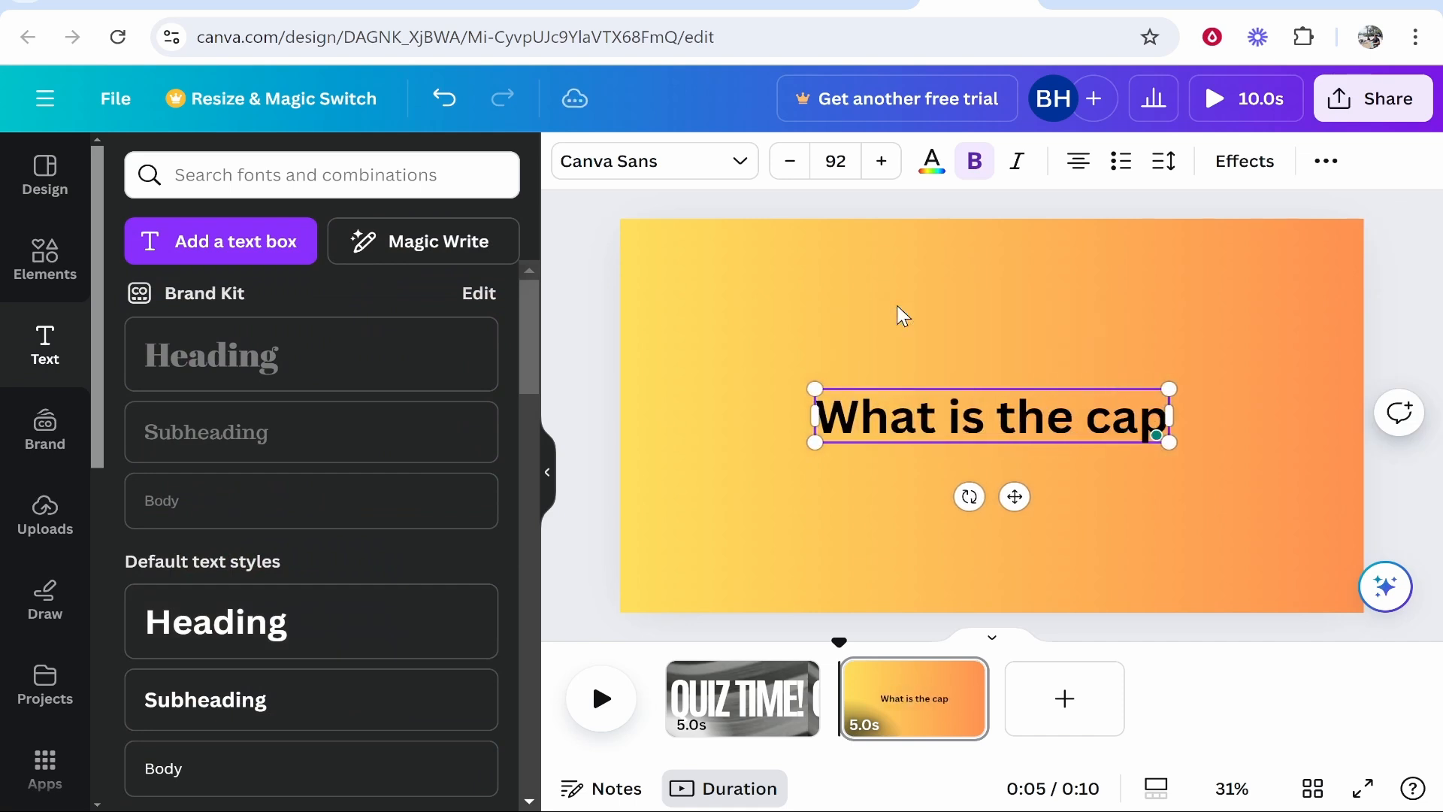
type("ital of Thailand?")
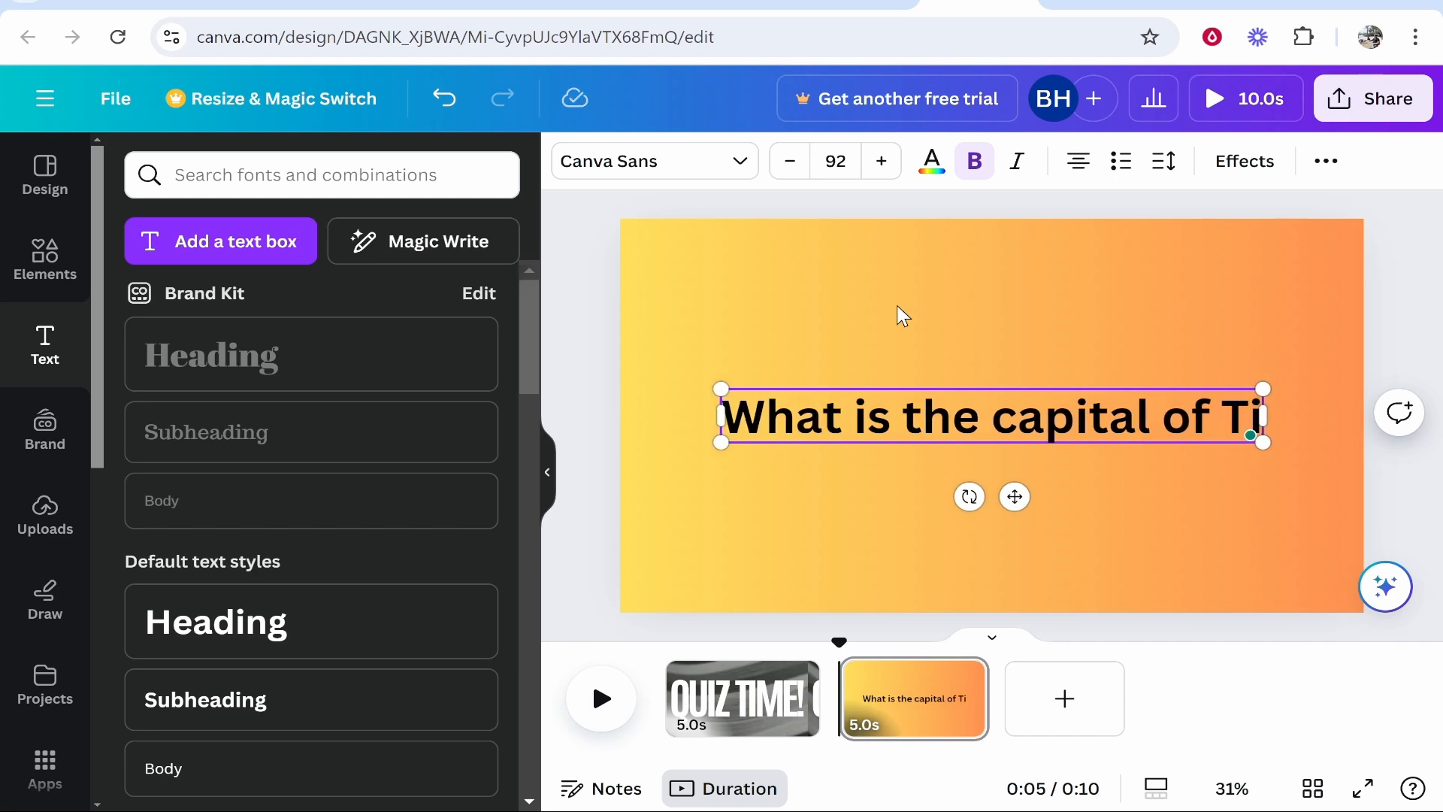
Resize the question heading to a font size of about 79 and position it centred near the page's upper edge.
left_click(1217, 448)
left_click(1213, 438)
left_click_drag(1351, 440, 1215, 427)
left_click_drag(1074, 411, 1139, 285)
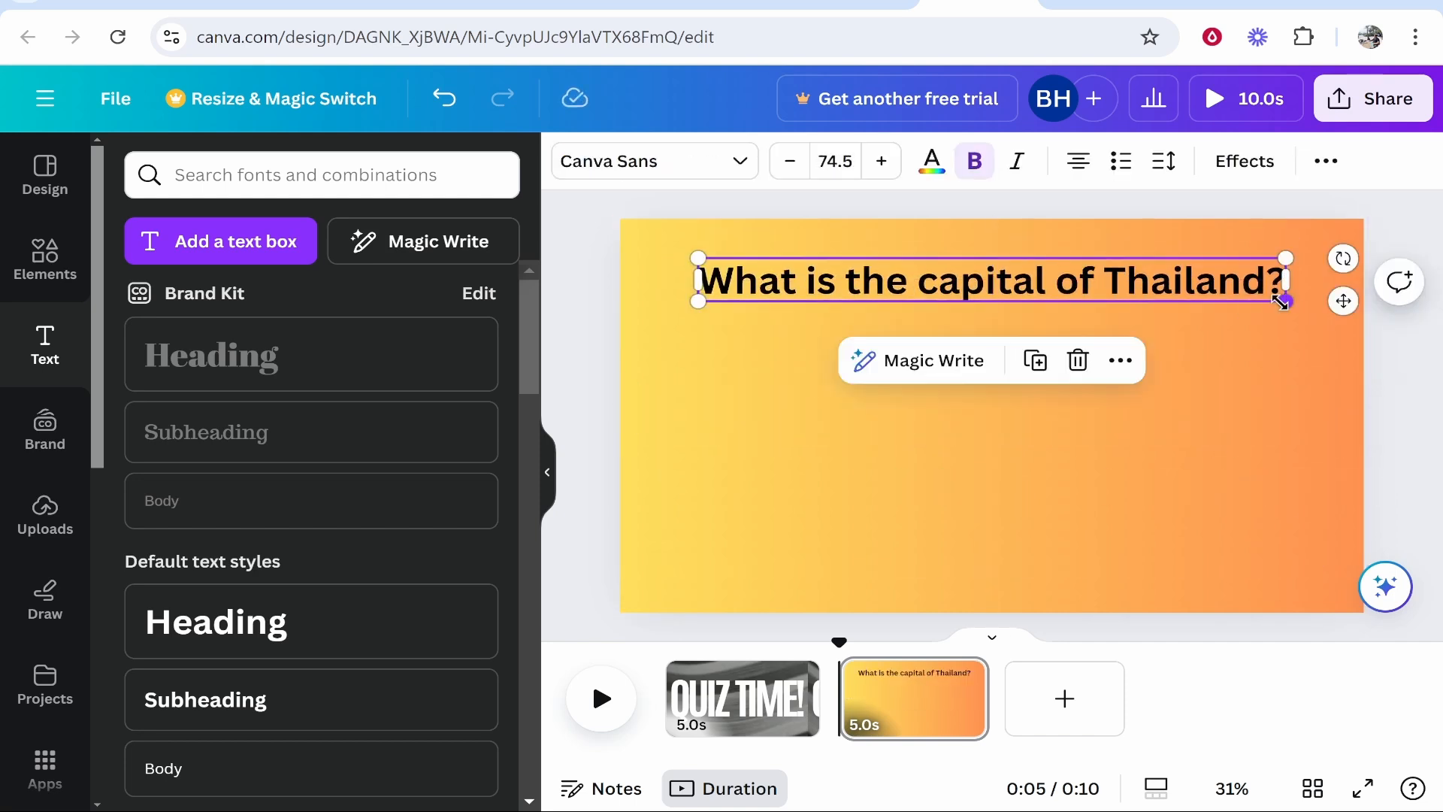
left_click_drag(1285, 303, 1317, 312)
left_click_drag(1207, 291, 1192, 272)
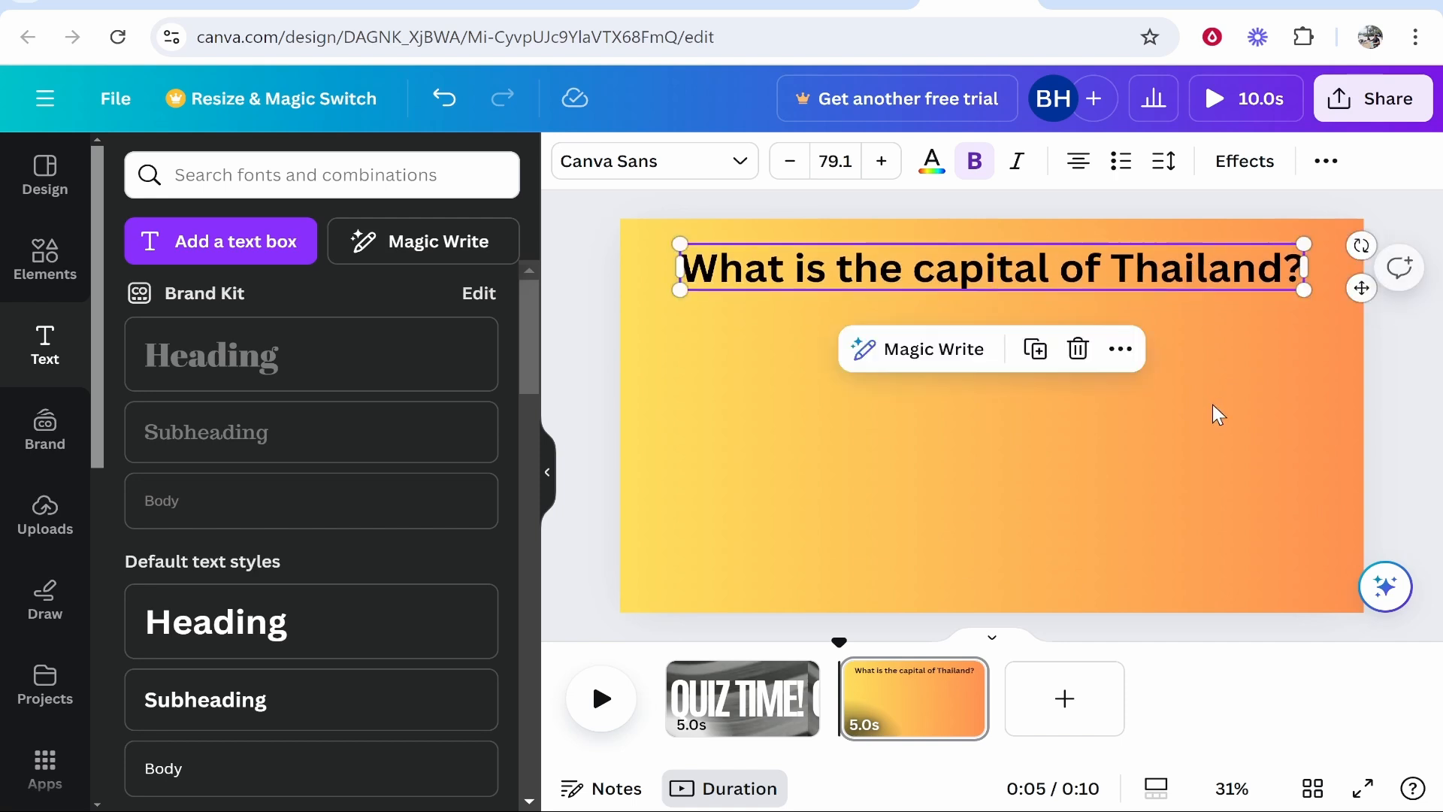
left_click(1215, 405)
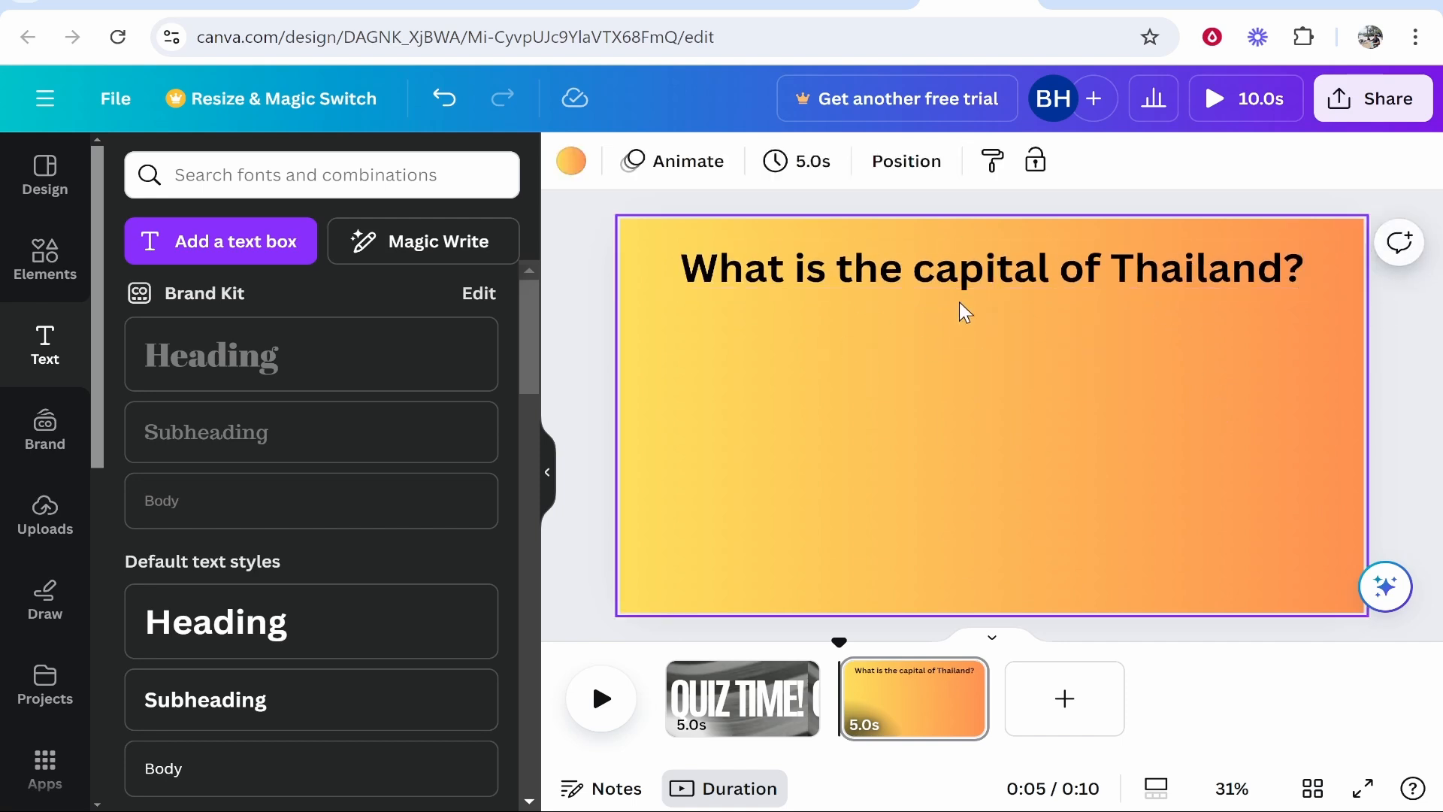
Add a subheading reading "London" to the question page as an answer option.
left_click(273, 702)
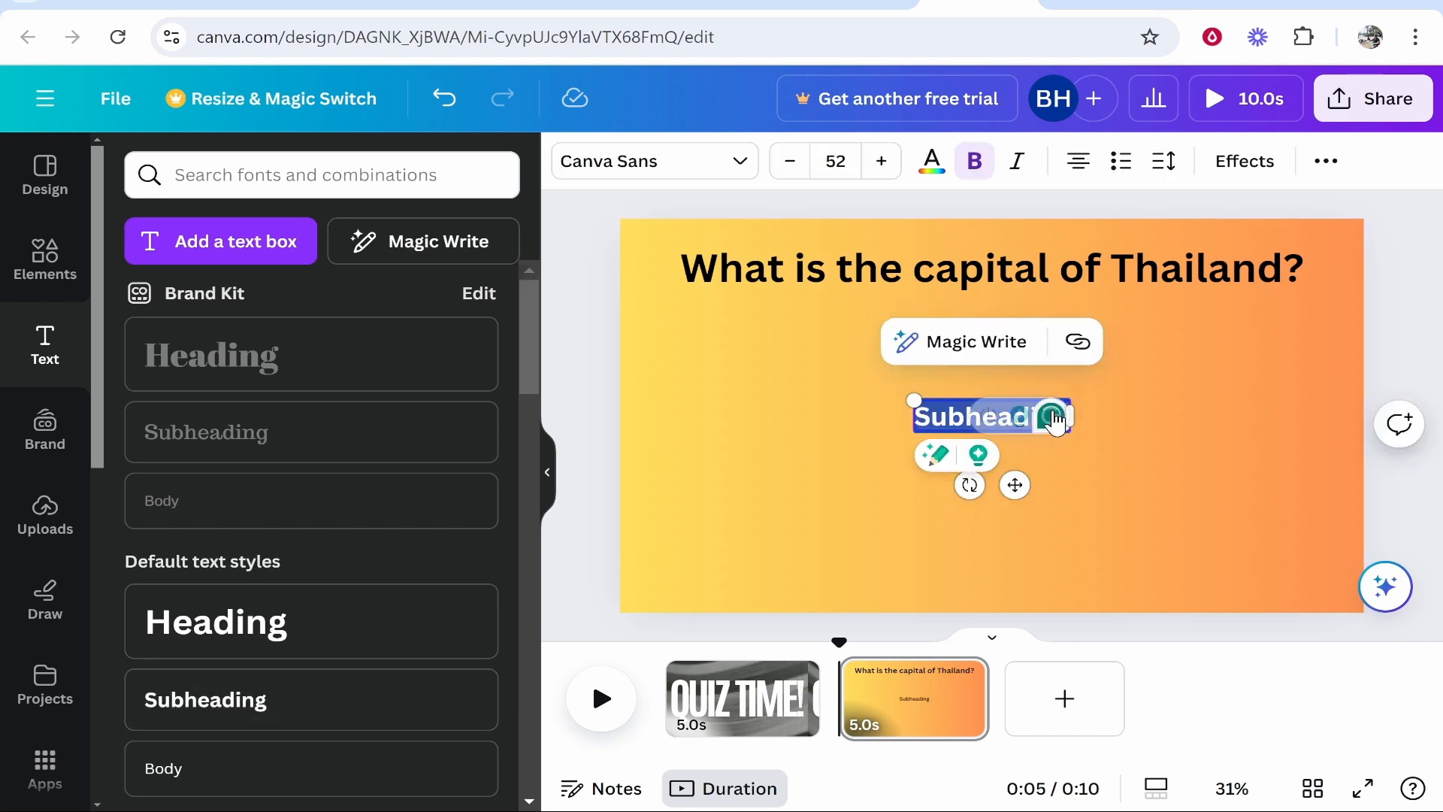
mouse_move(1056, 420)
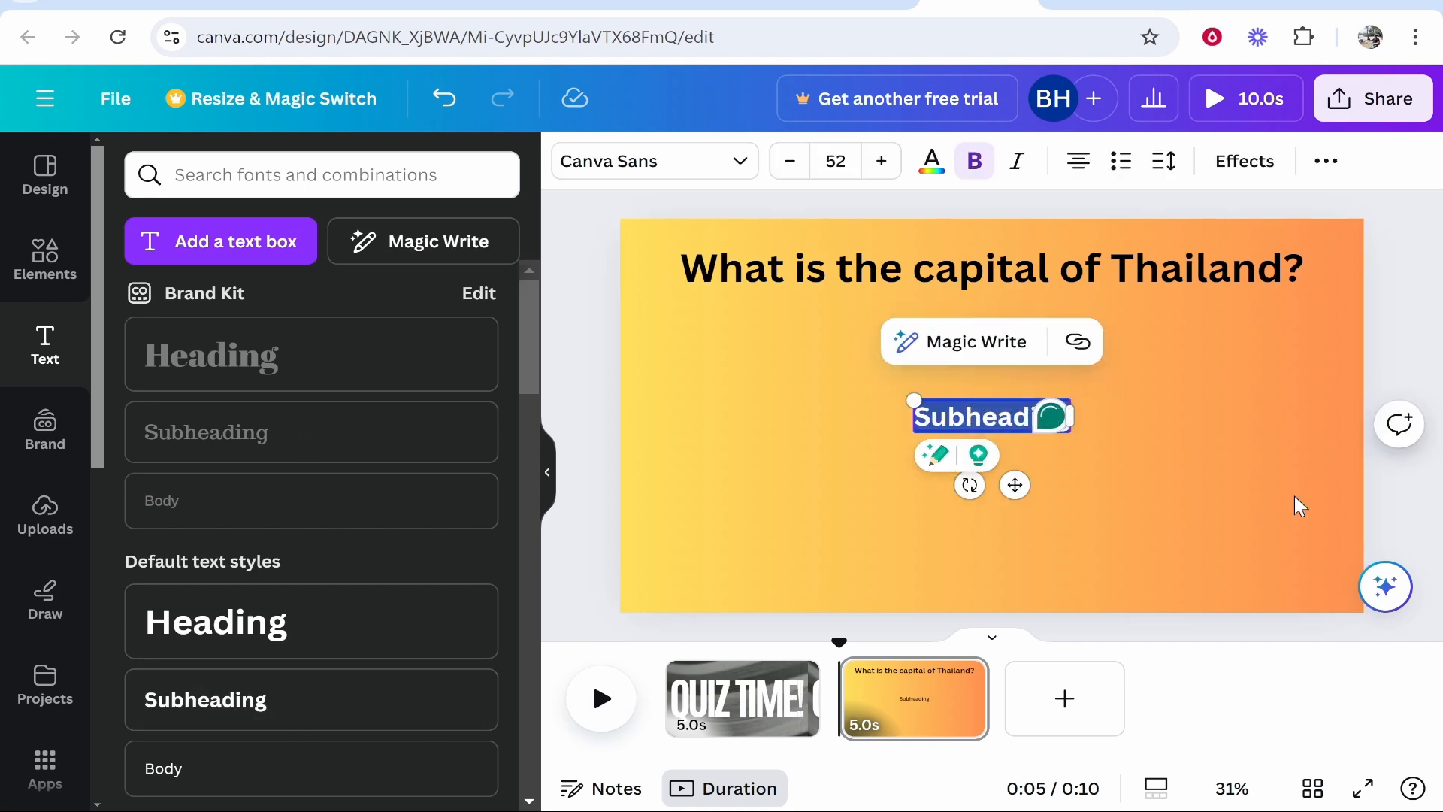
key("BackSpace")
type("London")
left_click(1275, 467)
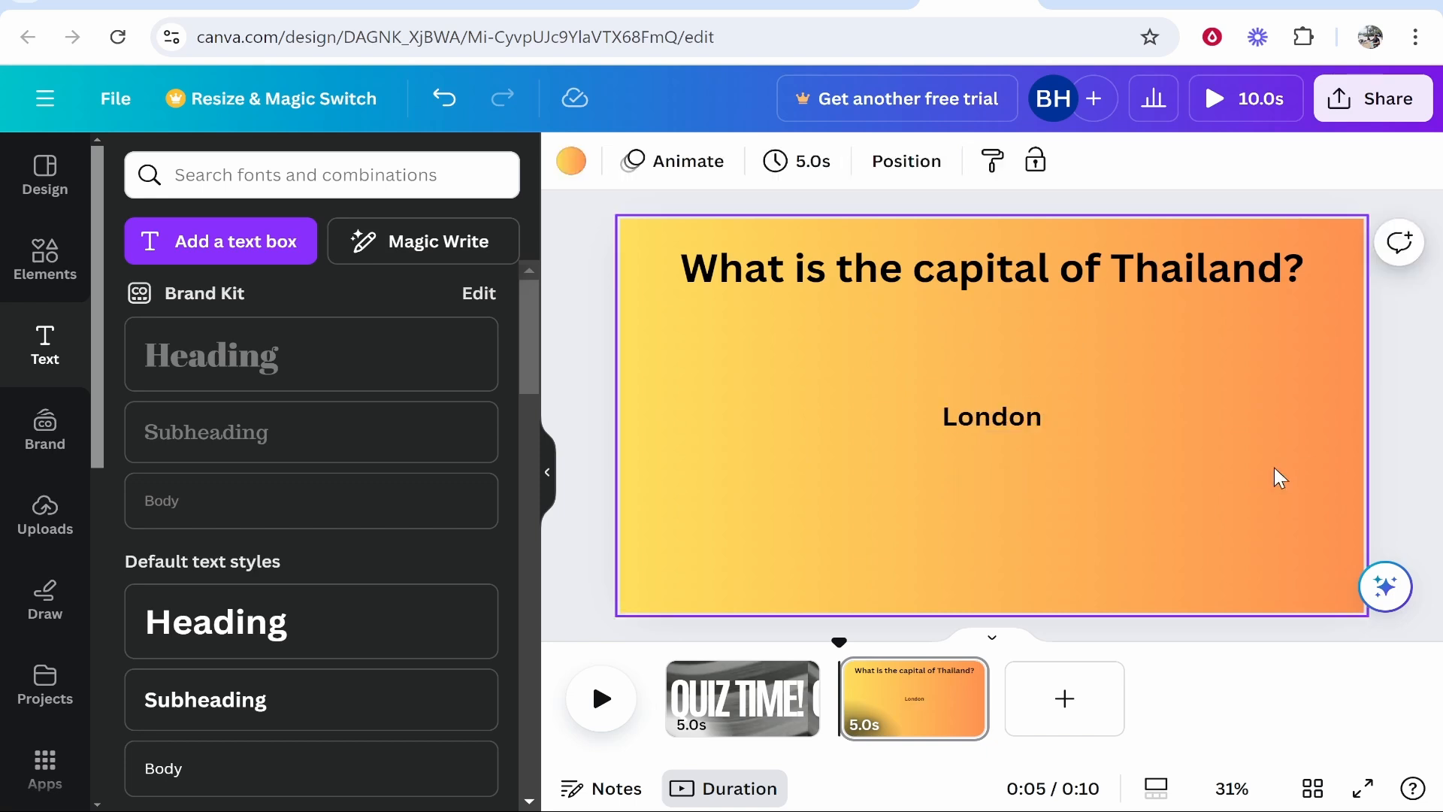
Increase the "London" answer's font size to 101.
left_click(1012, 416)
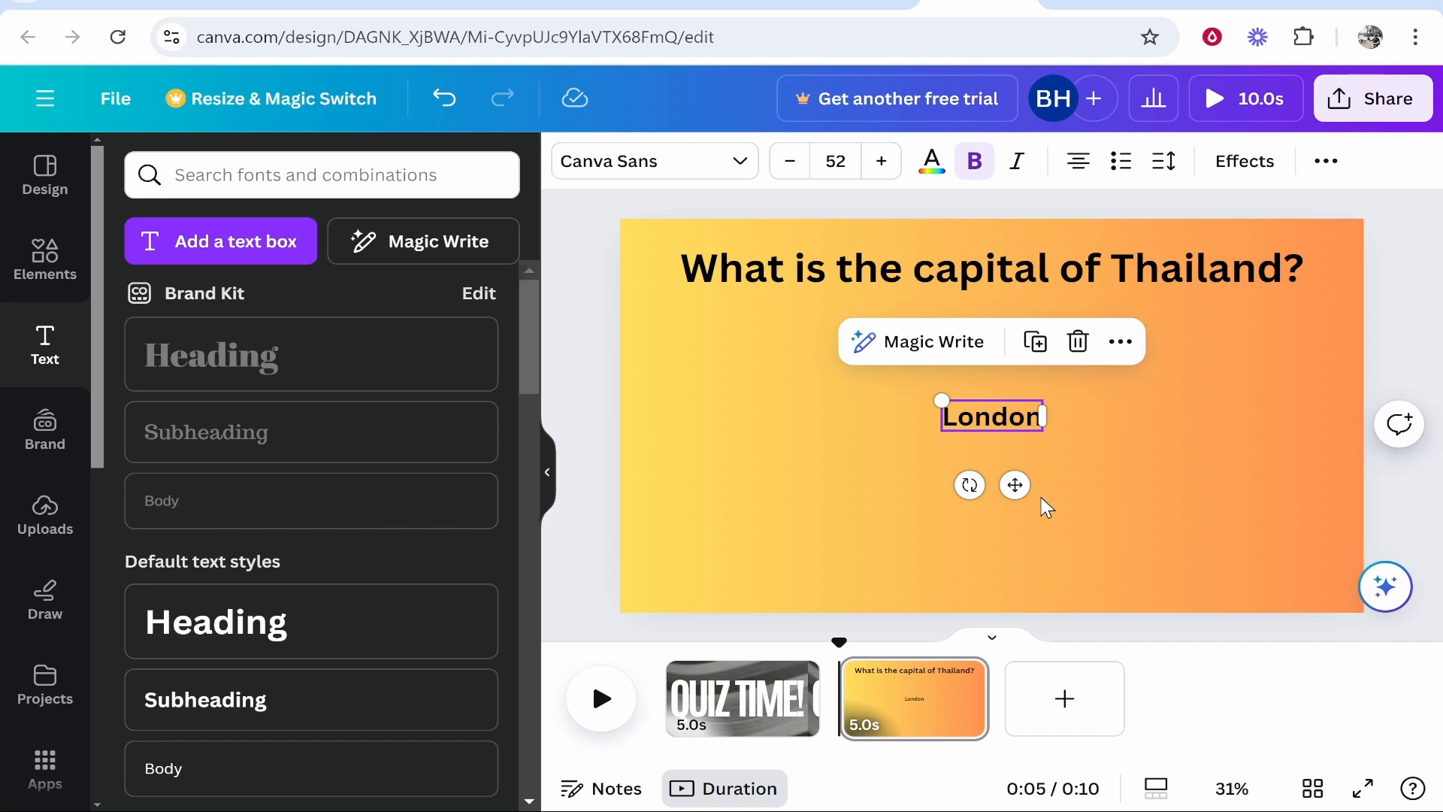
double_click(1004, 421)
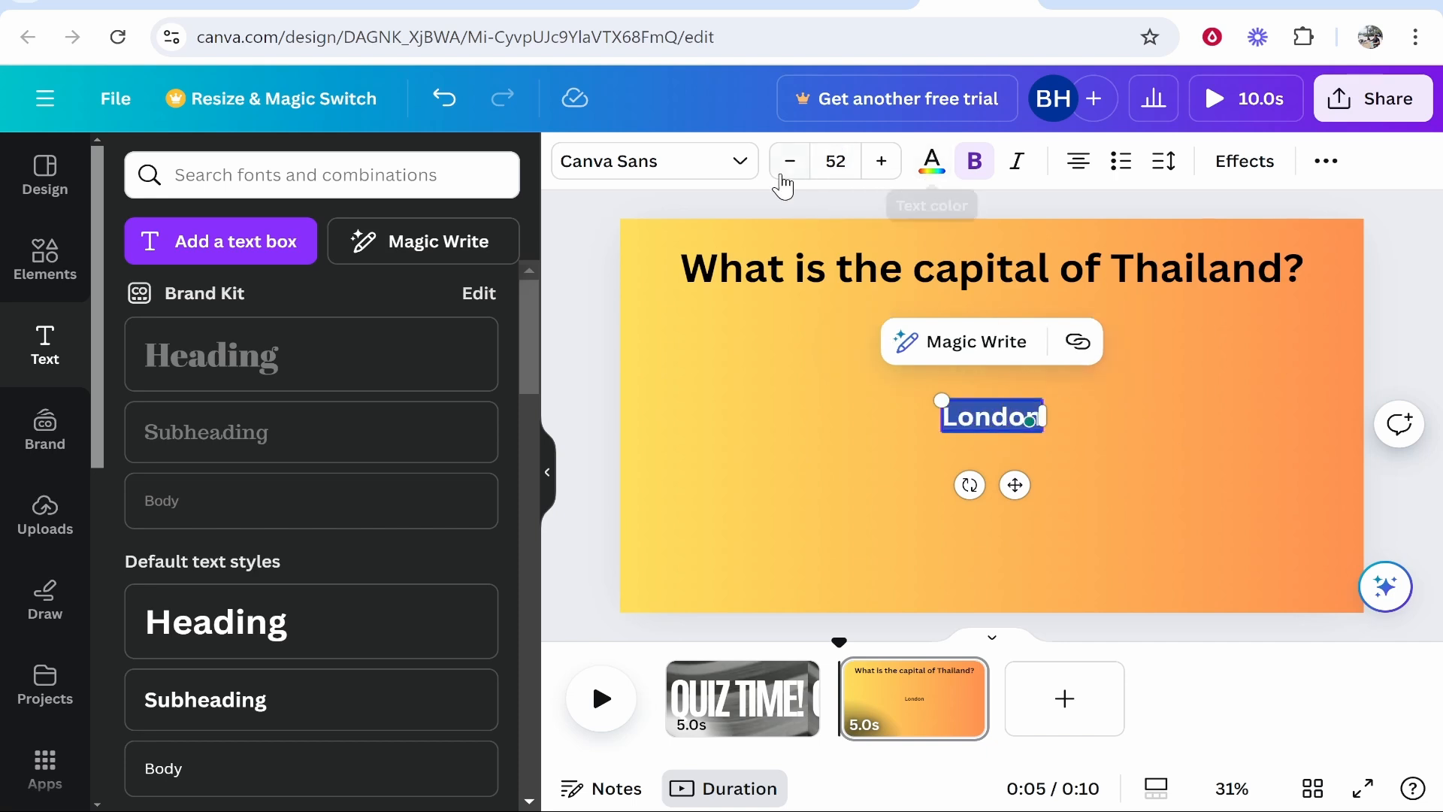
left_click(883, 162)
left_click(882, 162)
left_click(882, 161)
left_click(882, 161)
left_click(884, 163)
left_click(884, 163)
left_click(884, 163)
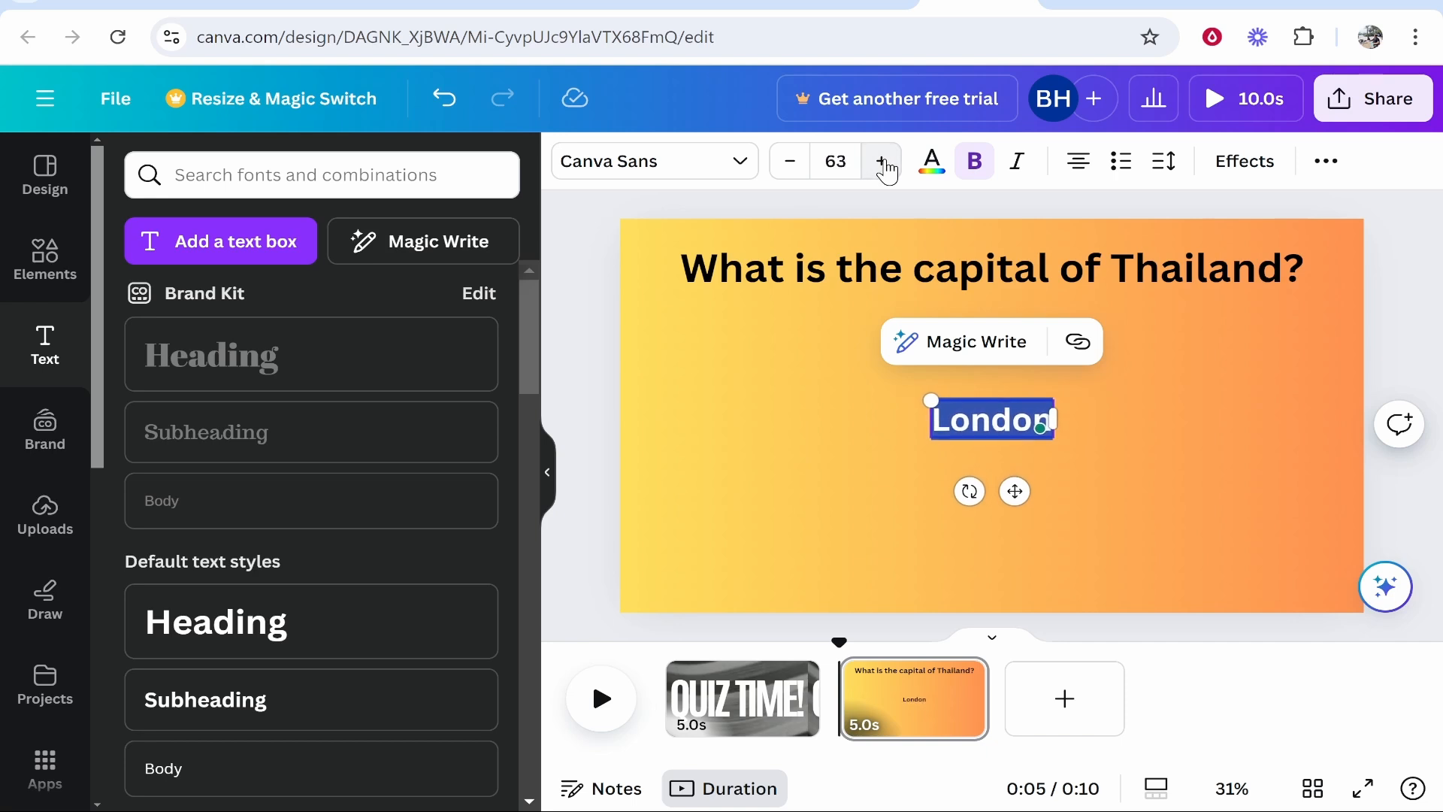
left_click(883, 163)
left_click(884, 163)
left_click(884, 163)
left_click(884, 163)
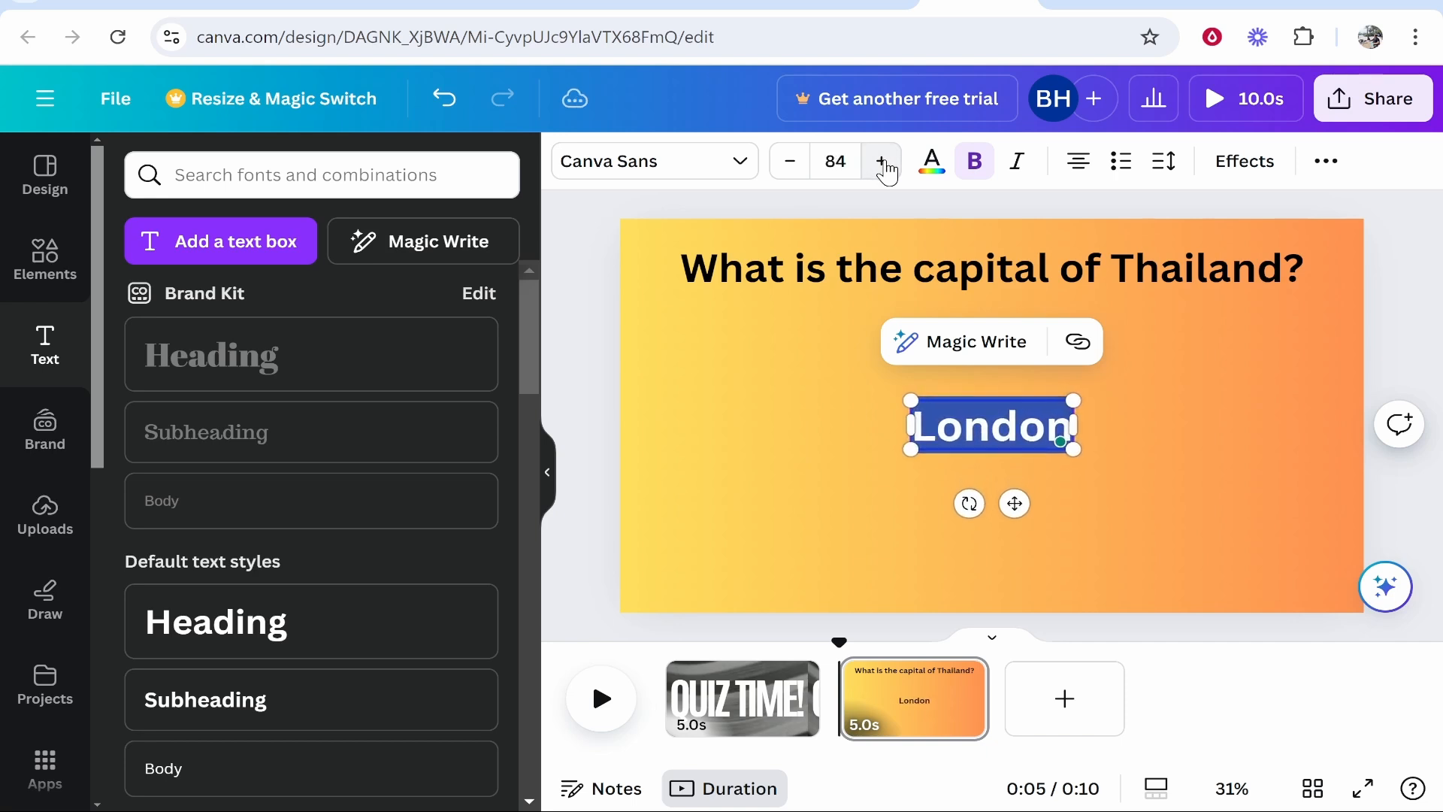
left_click(884, 163)
left_click(883, 163)
left_click(883, 163)
left_click(884, 163)
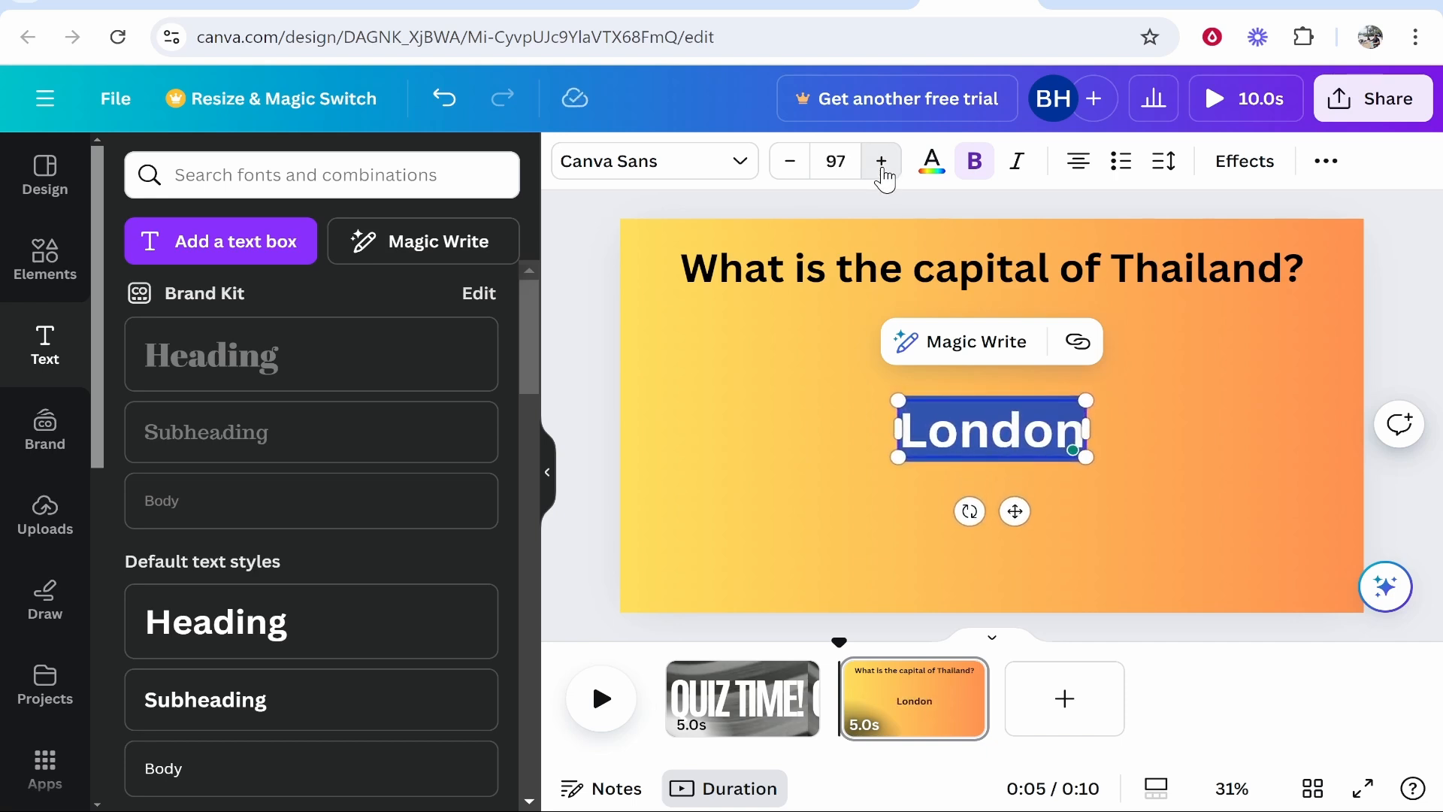
left_click(883, 163)
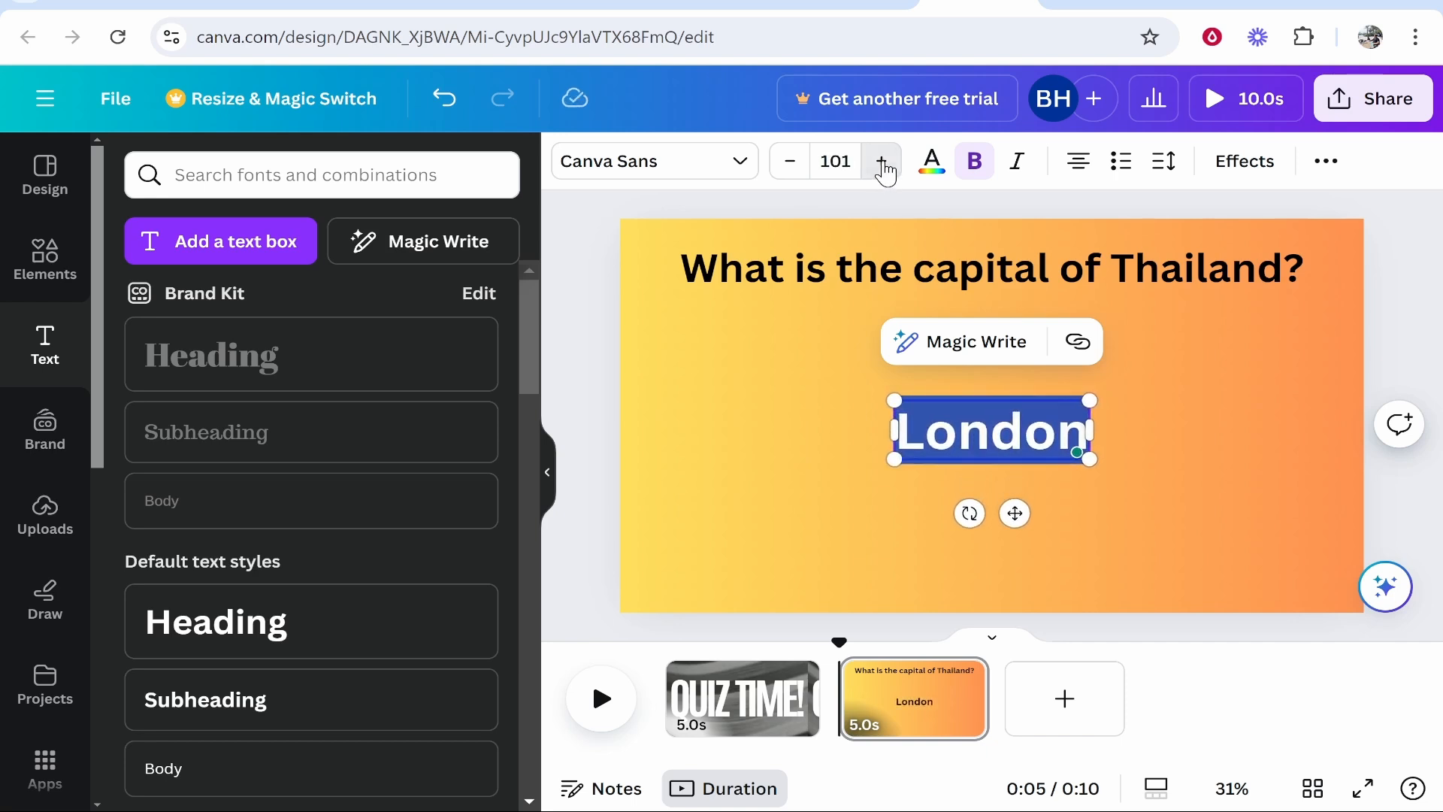
Change the "London" answer's text color to white.
left_click(932, 165)
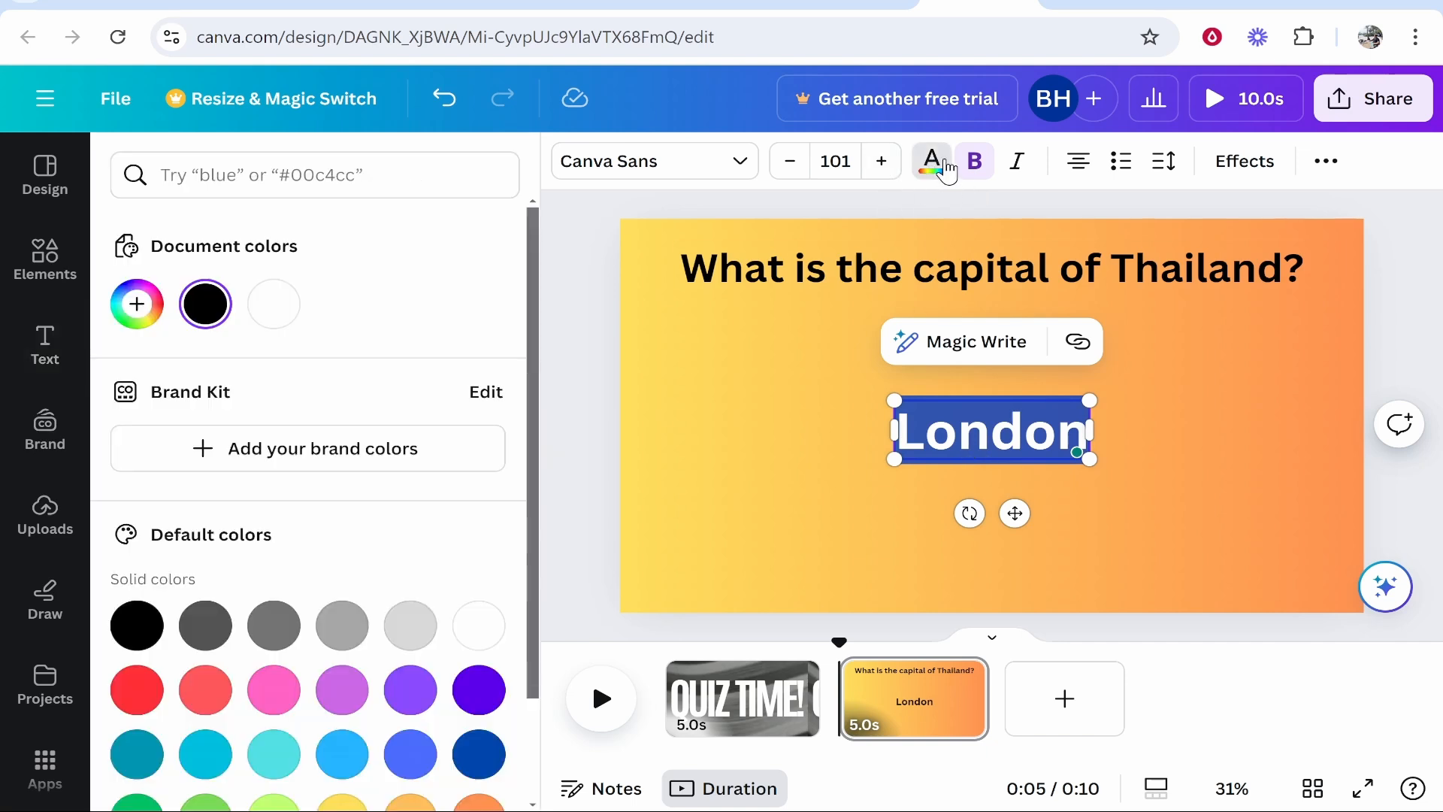
left_click(275, 309)
key("Escape")
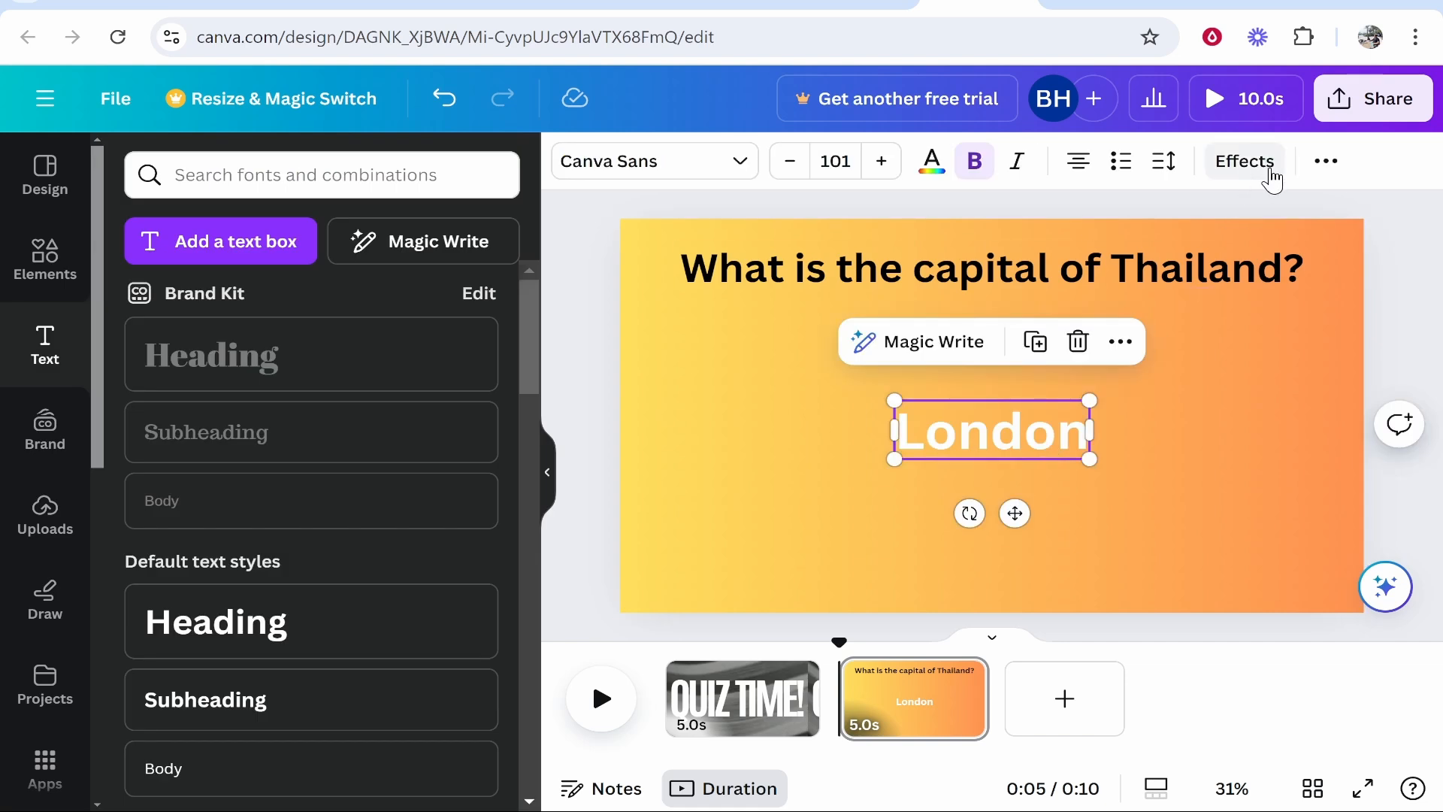
Apply the Background text effect to the "London" answer with roundness 58 and spread 47.
left_click(1244, 161)
scroll(240, 428, "down", 3)
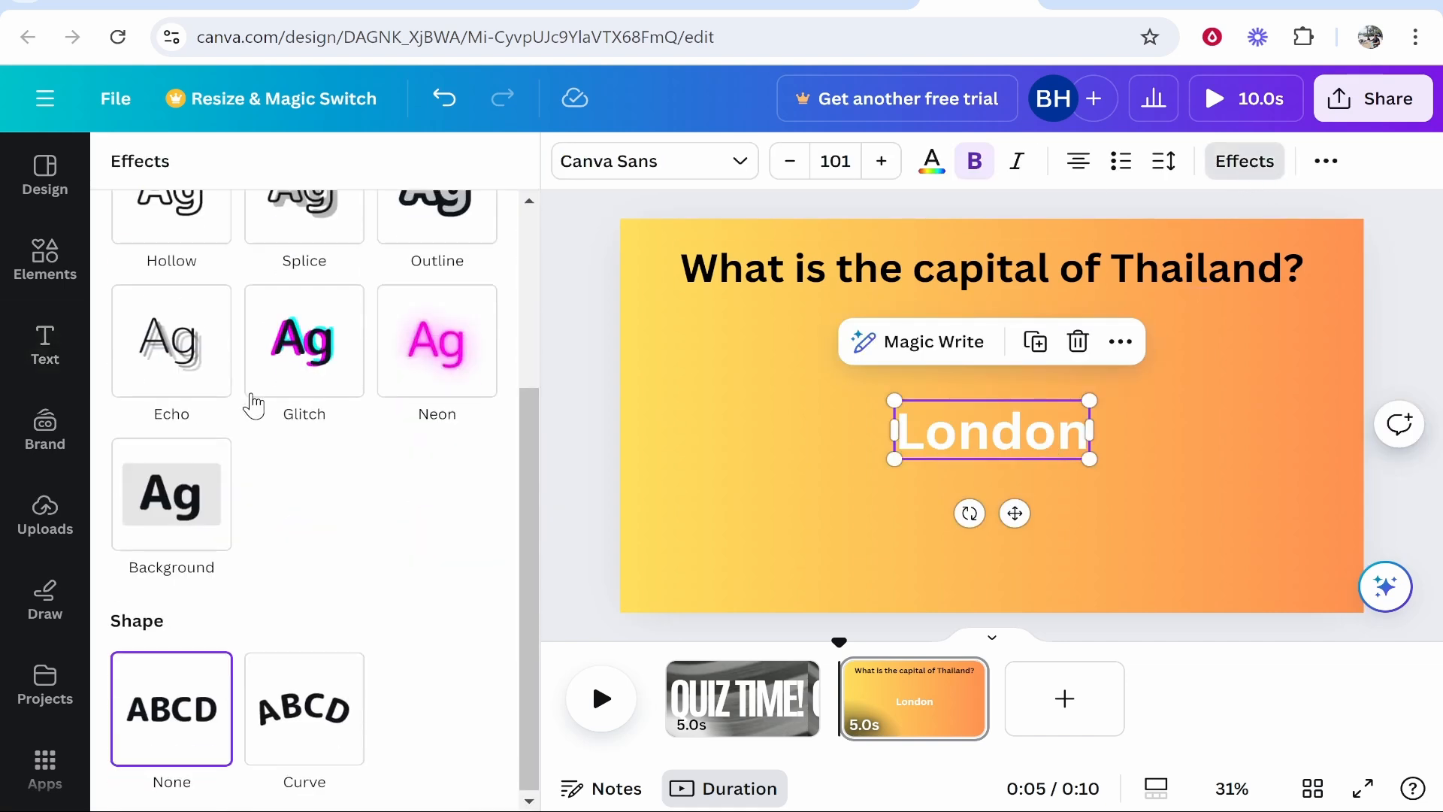
left_click(178, 516)
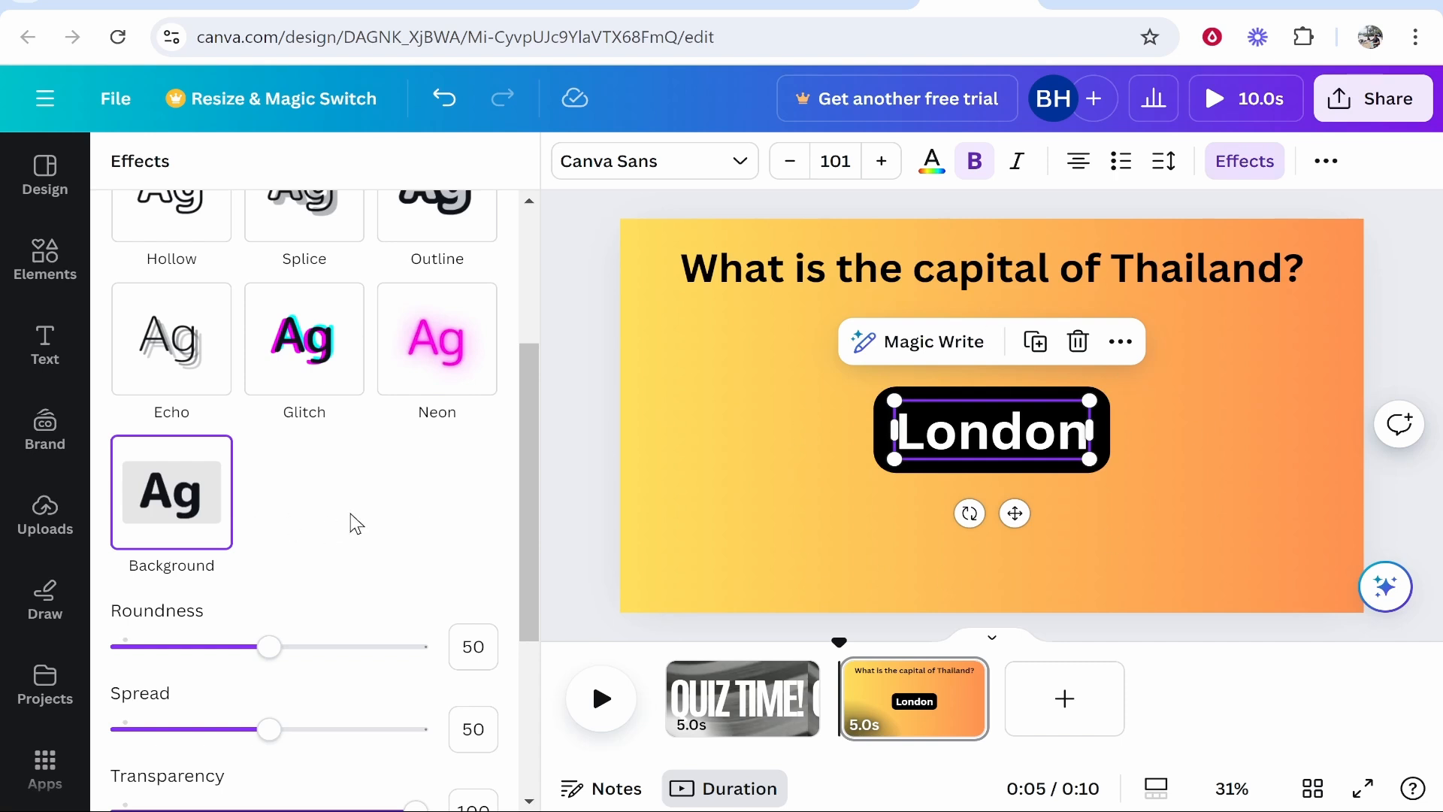
scroll(256, 593, "down", 4)
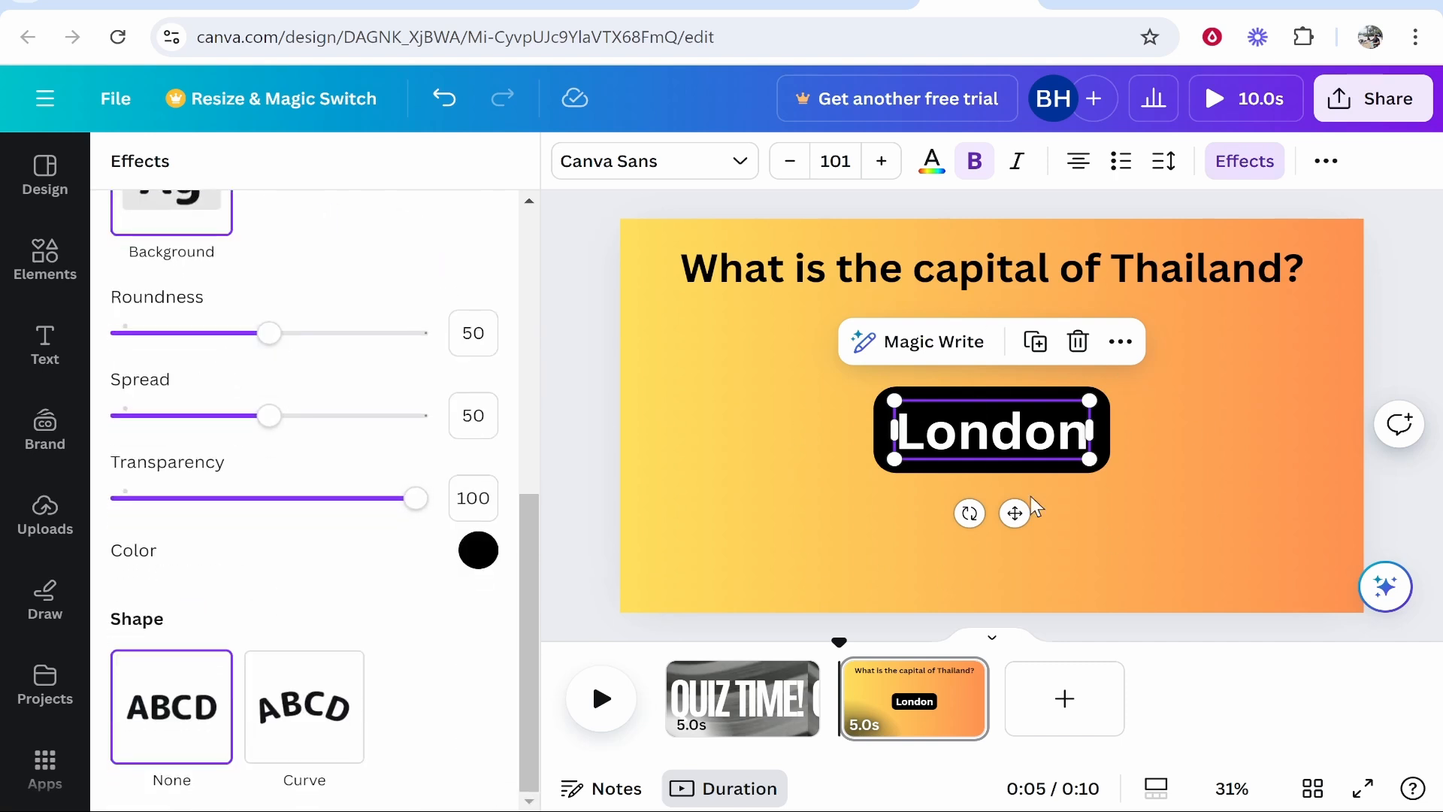
left_click_drag(249, 342, 299, 347)
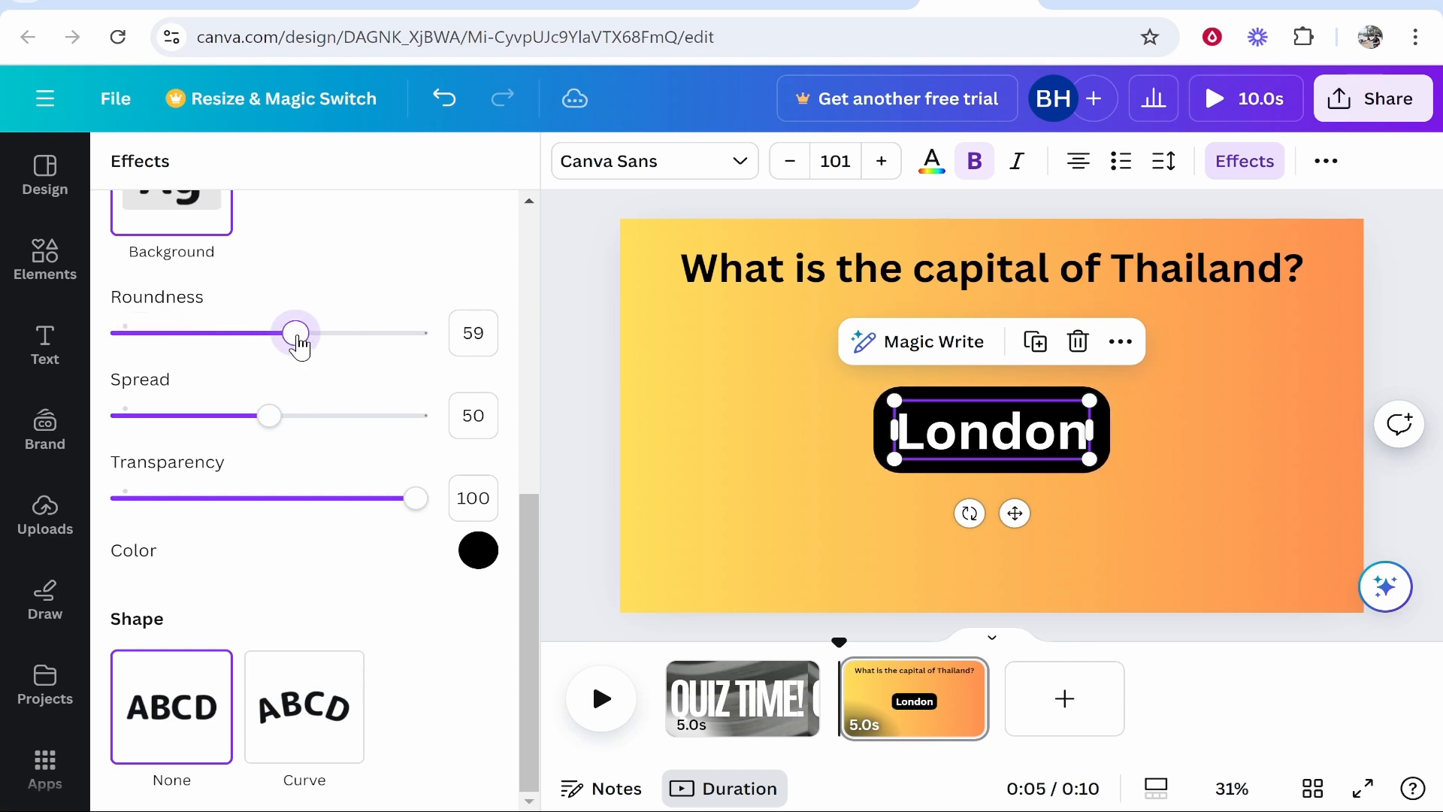
mouse_move(287, 420)
left_mouse_down()
mouse_move(316, 416)
mouse_move(260, 415)
left_mouse_up()
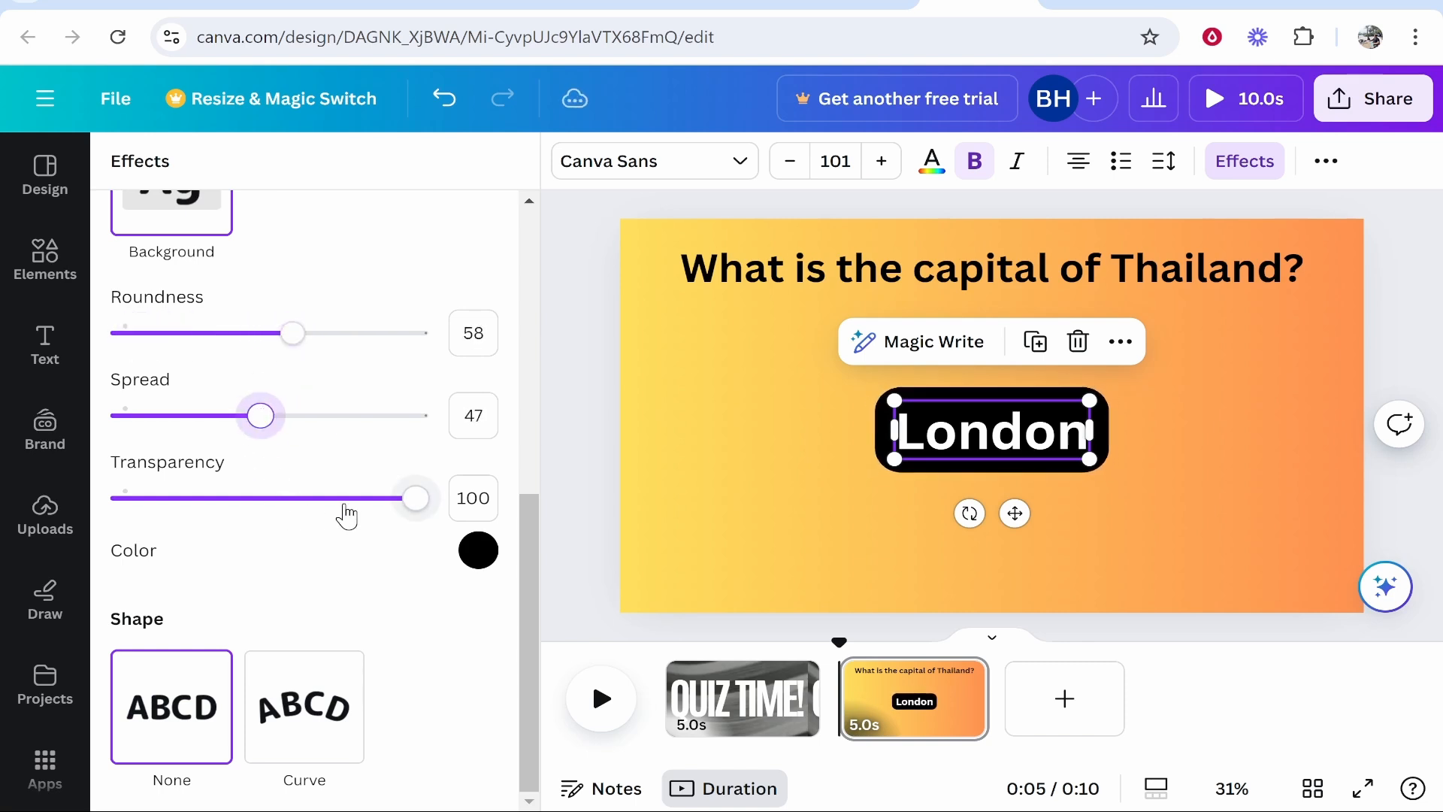
left_click(1192, 438)
Move the "London" answer below the start of the question heading and place a duplicate of it level on the page's right half.
left_click(928, 406)
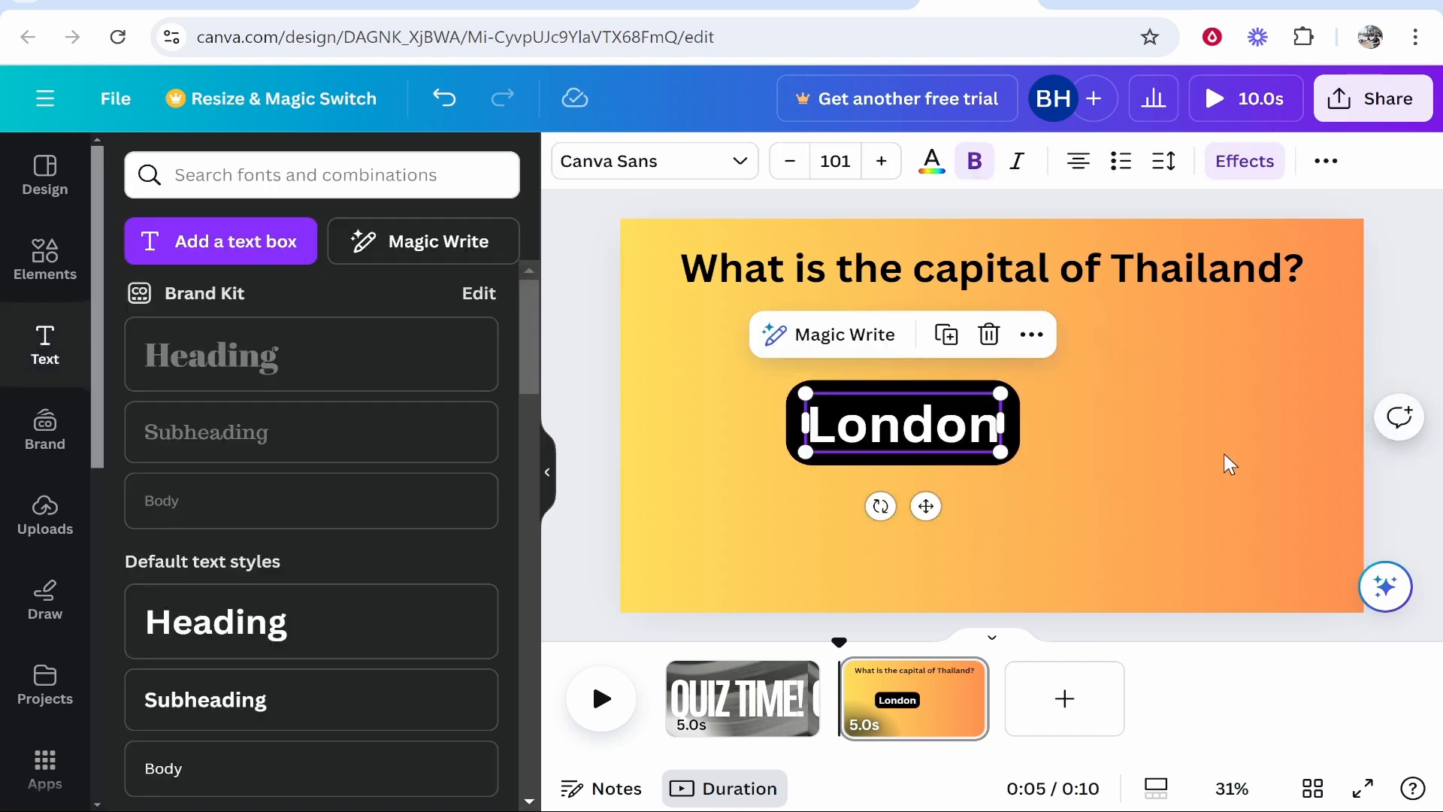
left_click_drag(965, 437, 1198, 389)
left_click(1053, 506)
left_click(856, 374)
right_click(777, 396)
left_click(872, 347)
Replace the text of the duplicated answer with "Bangkok".
double_click(1214, 388)
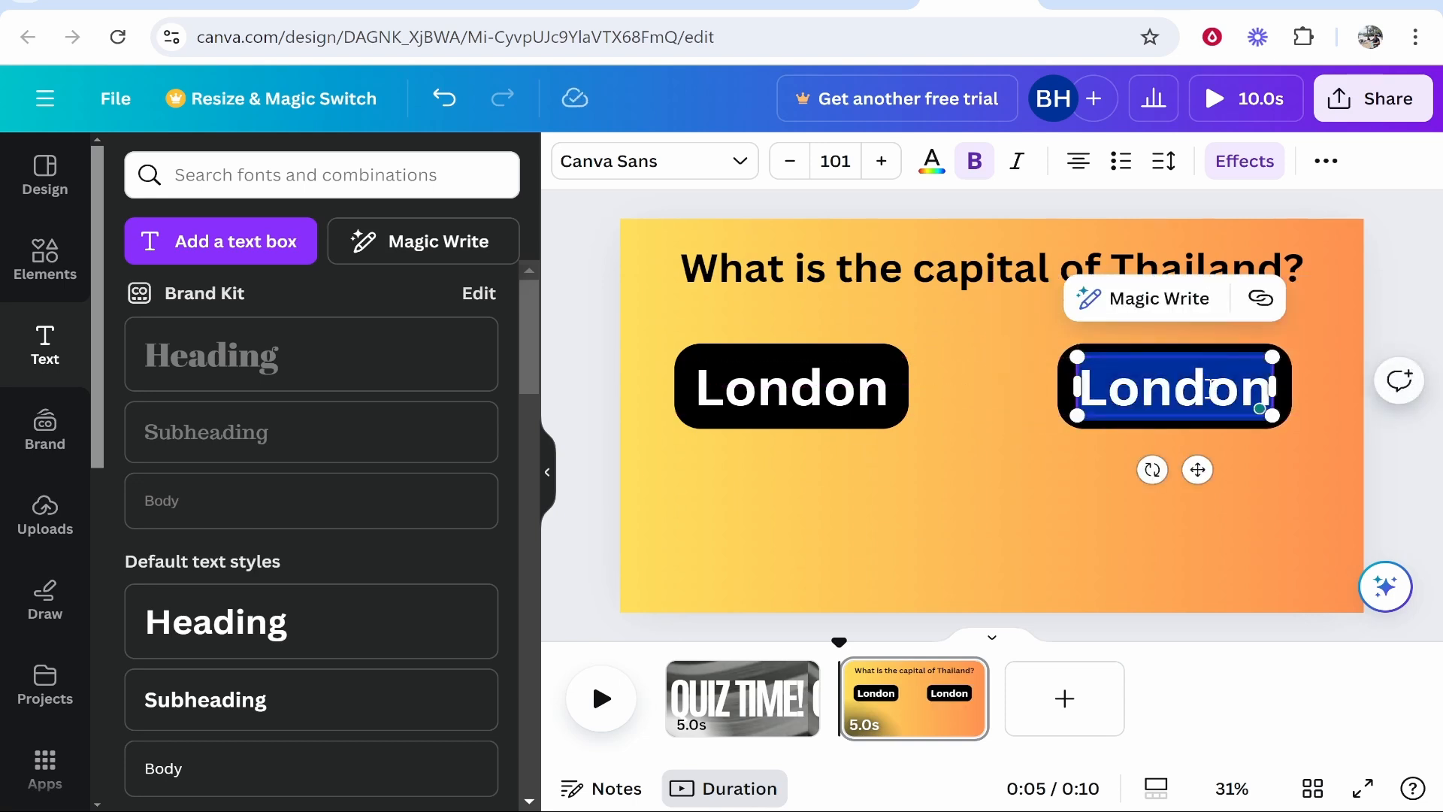
type("B")
key("BackSpace")
type("Bangkok")
Duplicate the answers into a second row and change the copies' text to "New York" and "Manila".
right_click(804, 396)
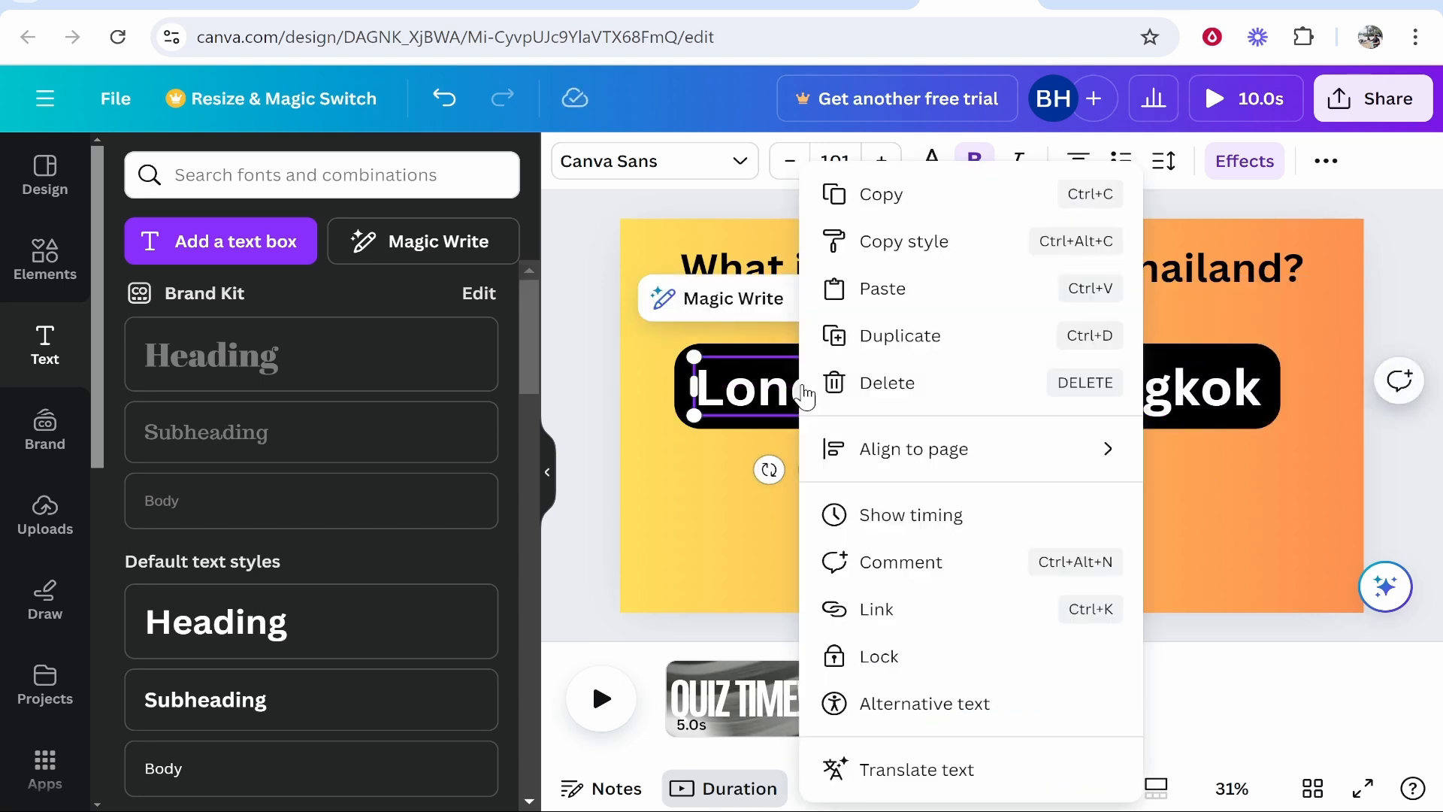
left_click(834, 335)
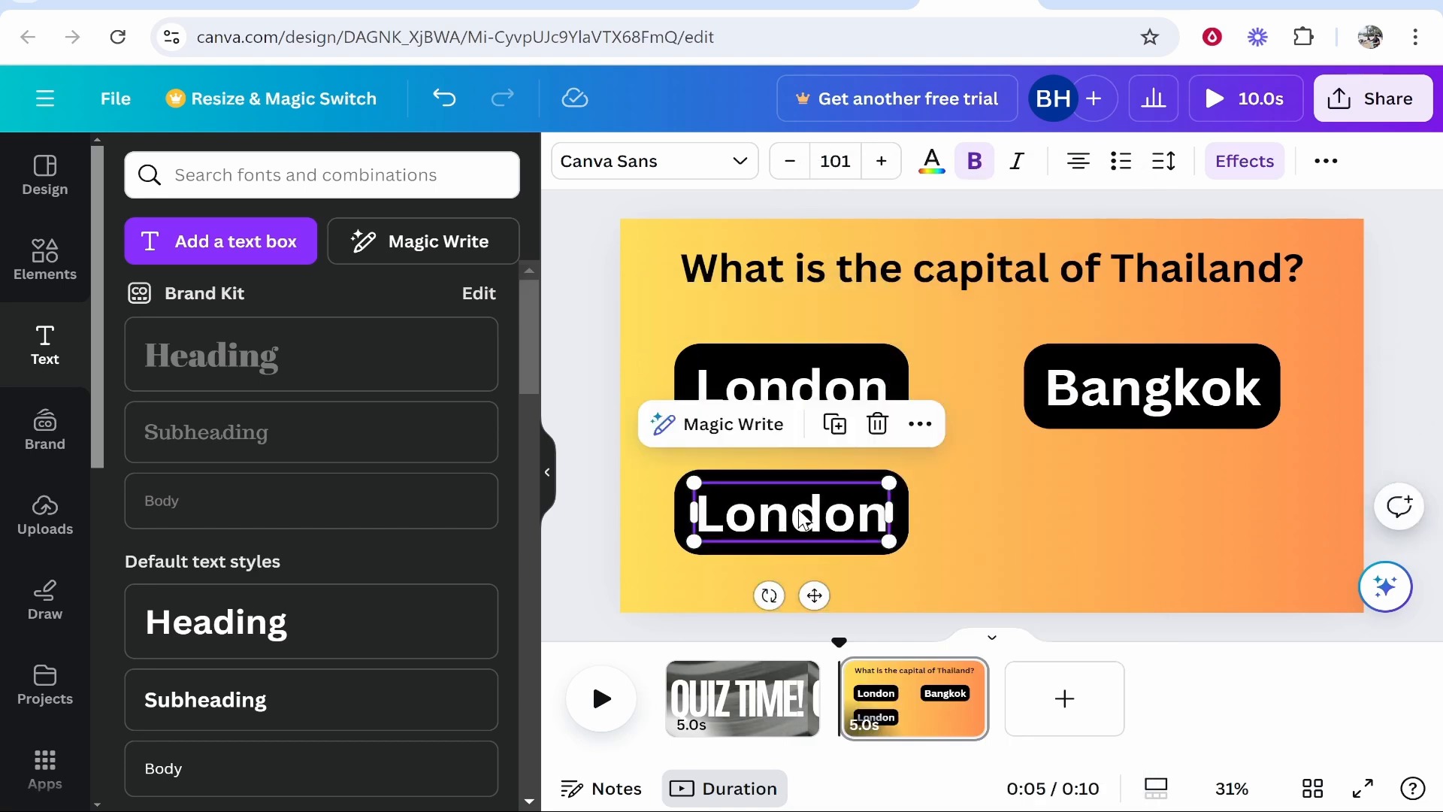
double_click(803, 519)
type("New York")
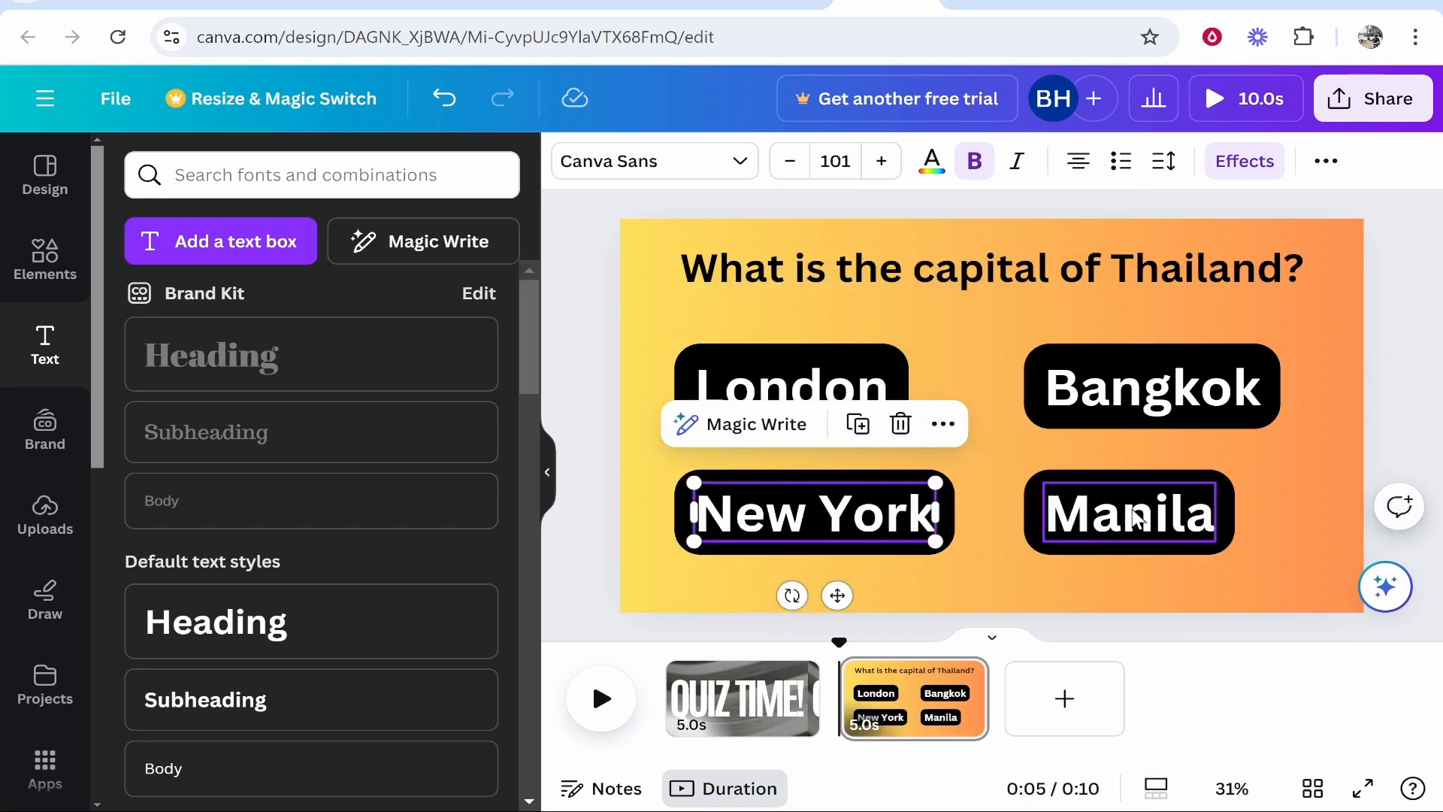
Reposition the "Bangkok" and "Manila" answers closer to the "London" and "New York" answers in their rows.
left_click_drag(1136, 519, 1182, 518)
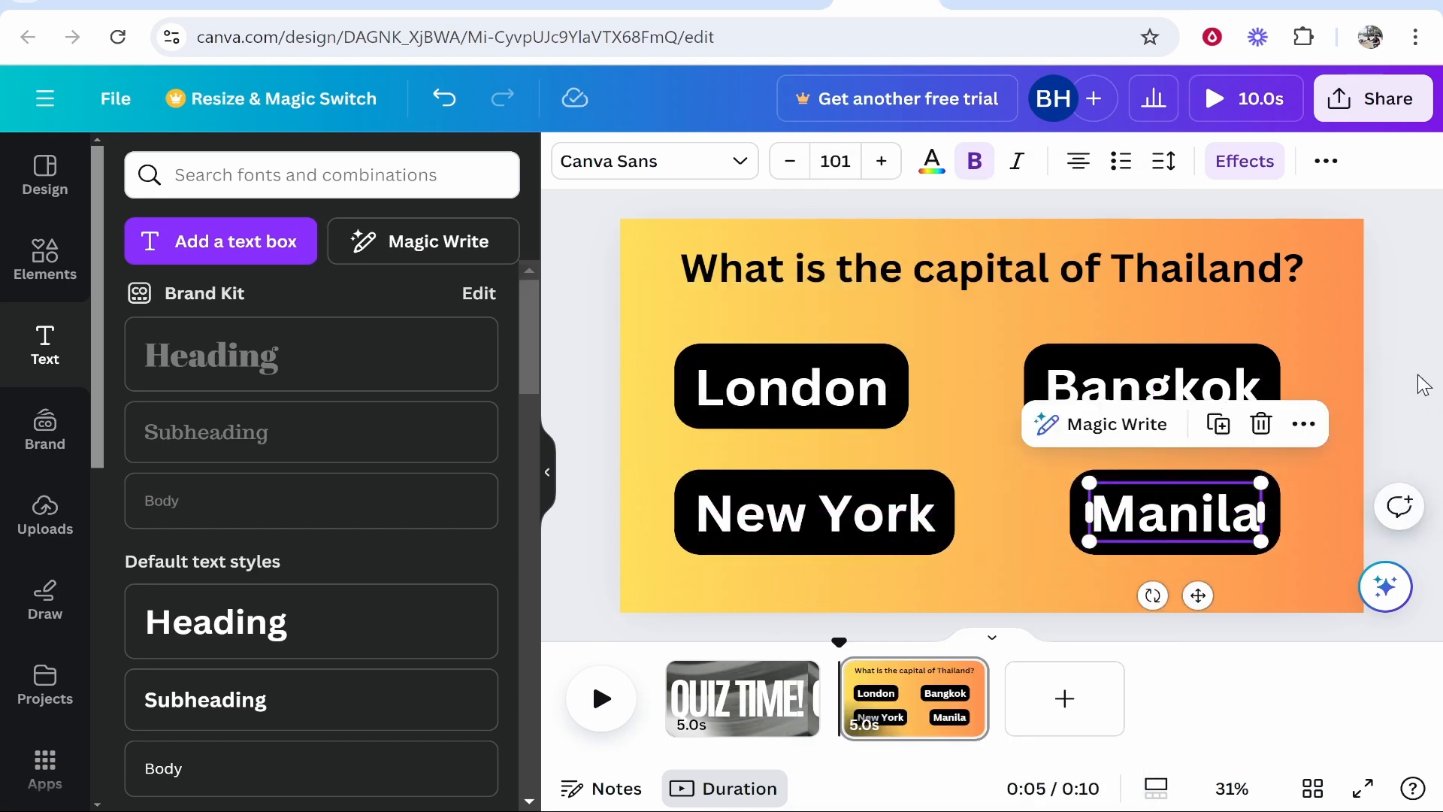
left_click_drag(1134, 370, 1040, 367)
left_click_drag(1240, 525, 1167, 518)
left_click(1391, 418)
Change the color of the whole question heading to white.
left_click(824, 275)
left_click(789, 267)
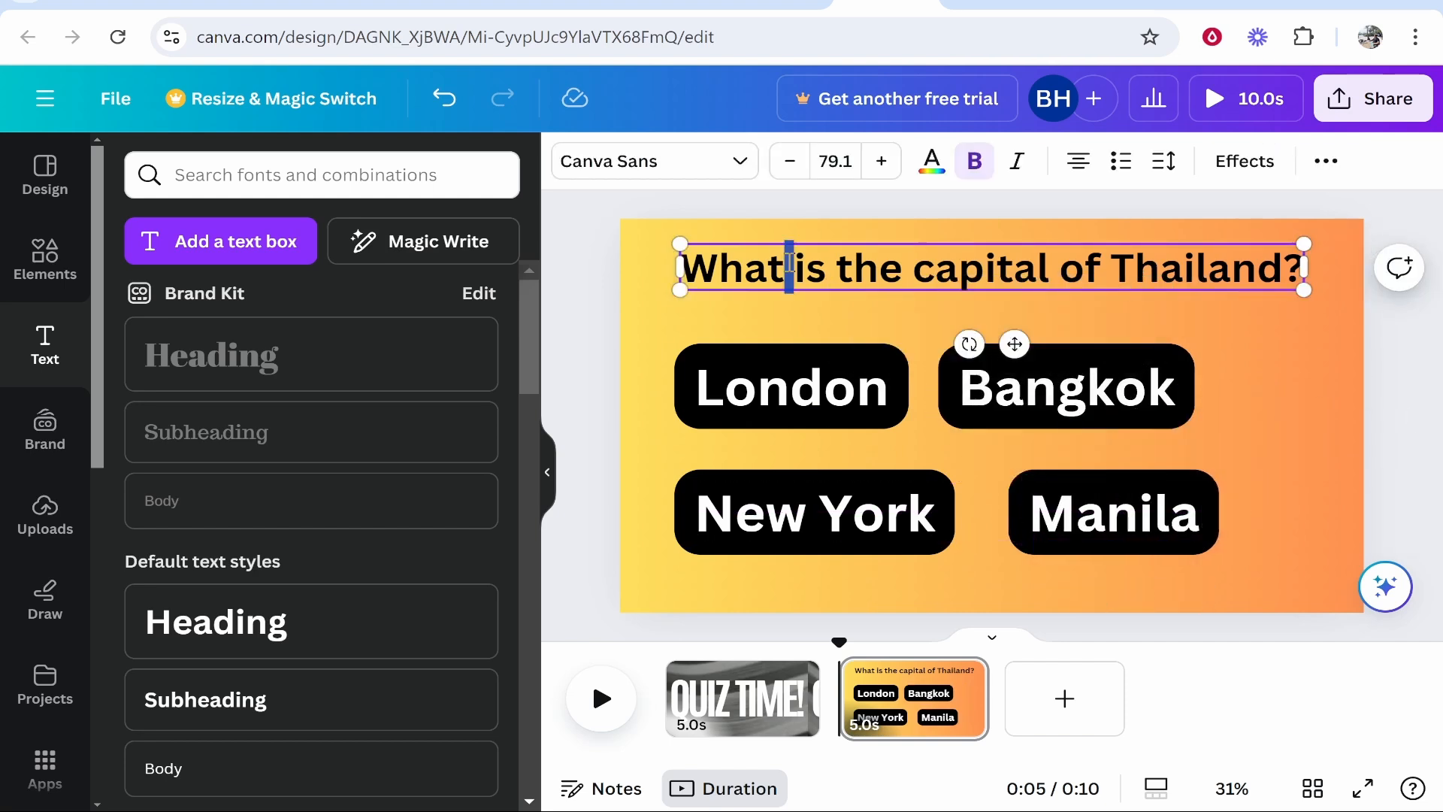
key("ctrl+a")
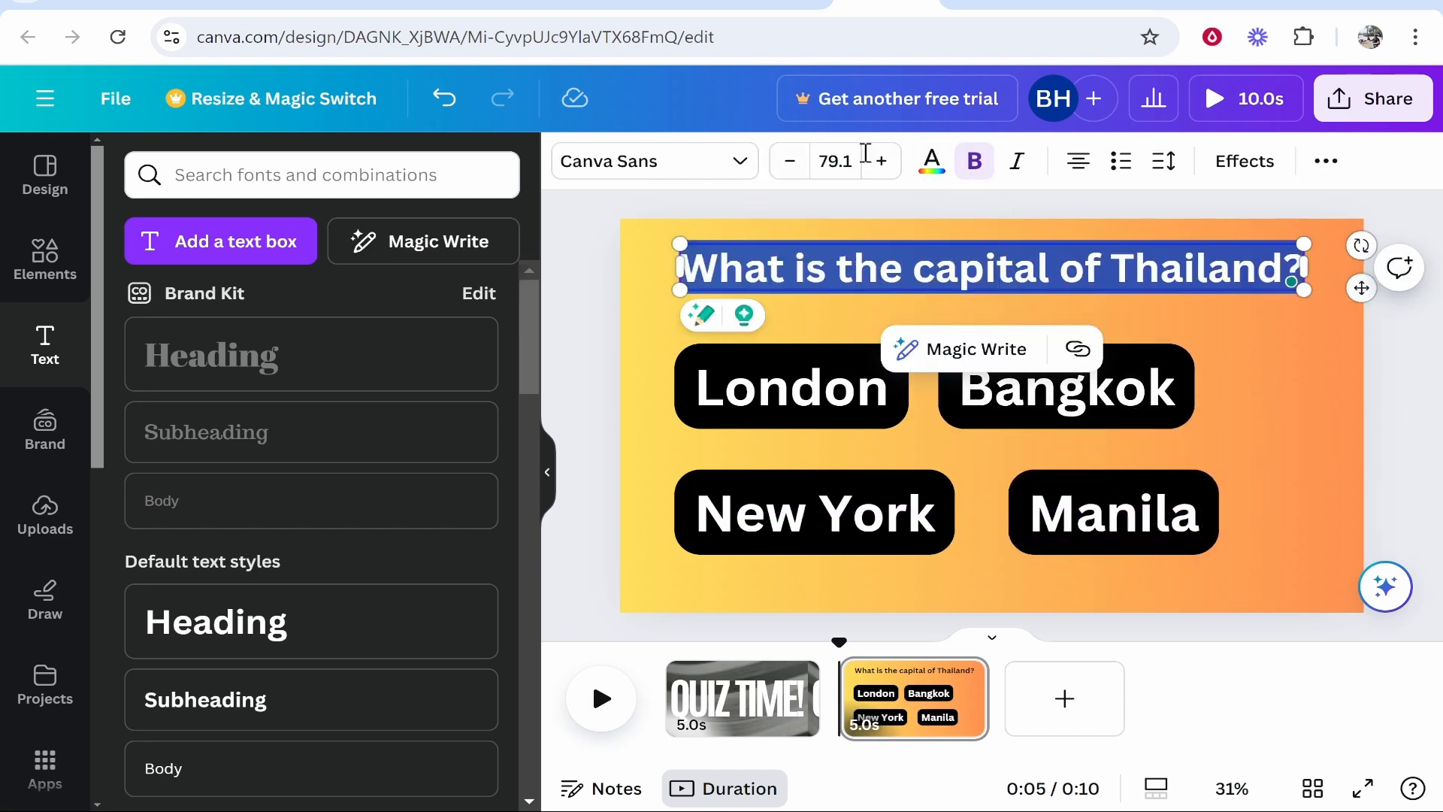
left_click(931, 160)
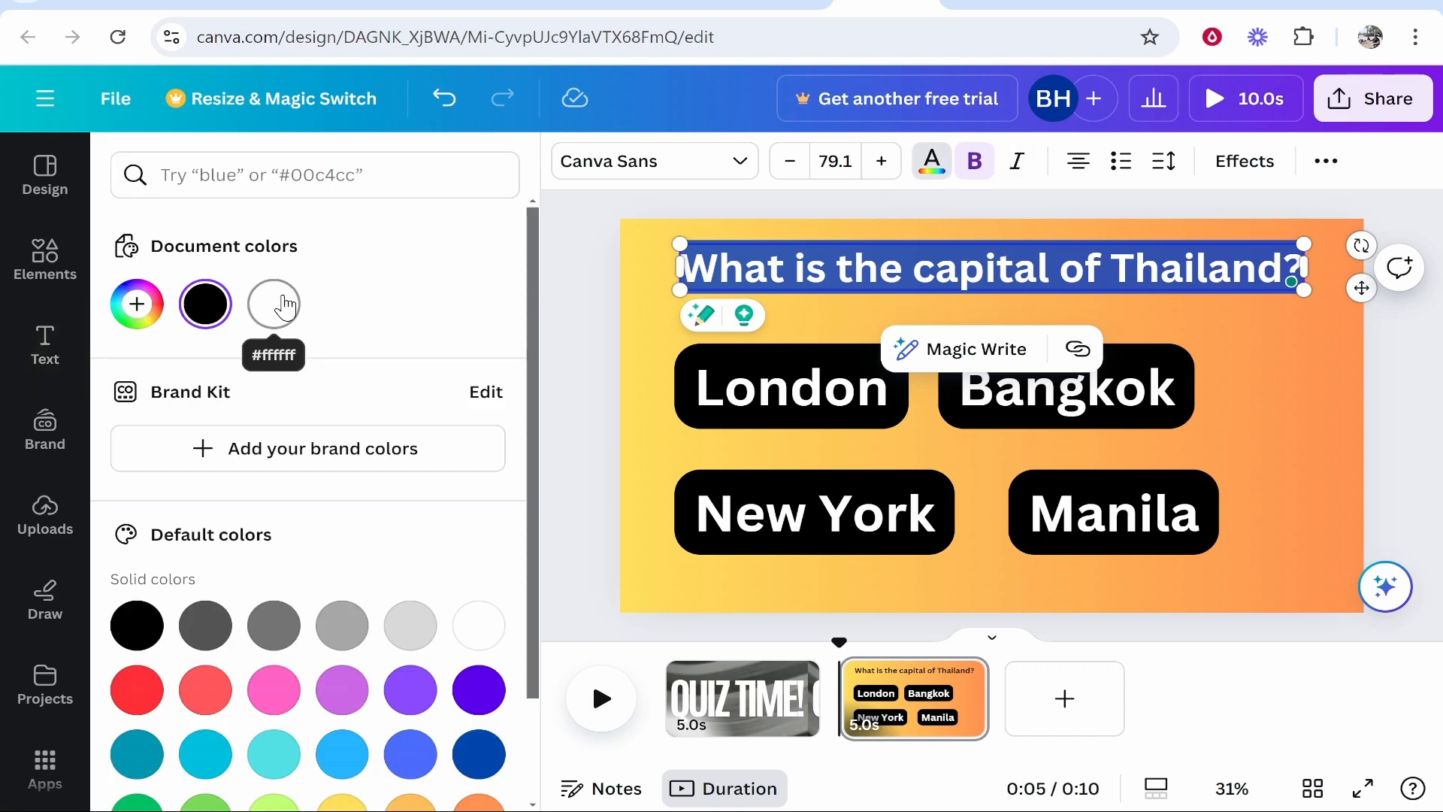
left_click(932, 161)
left_click(982, 275)
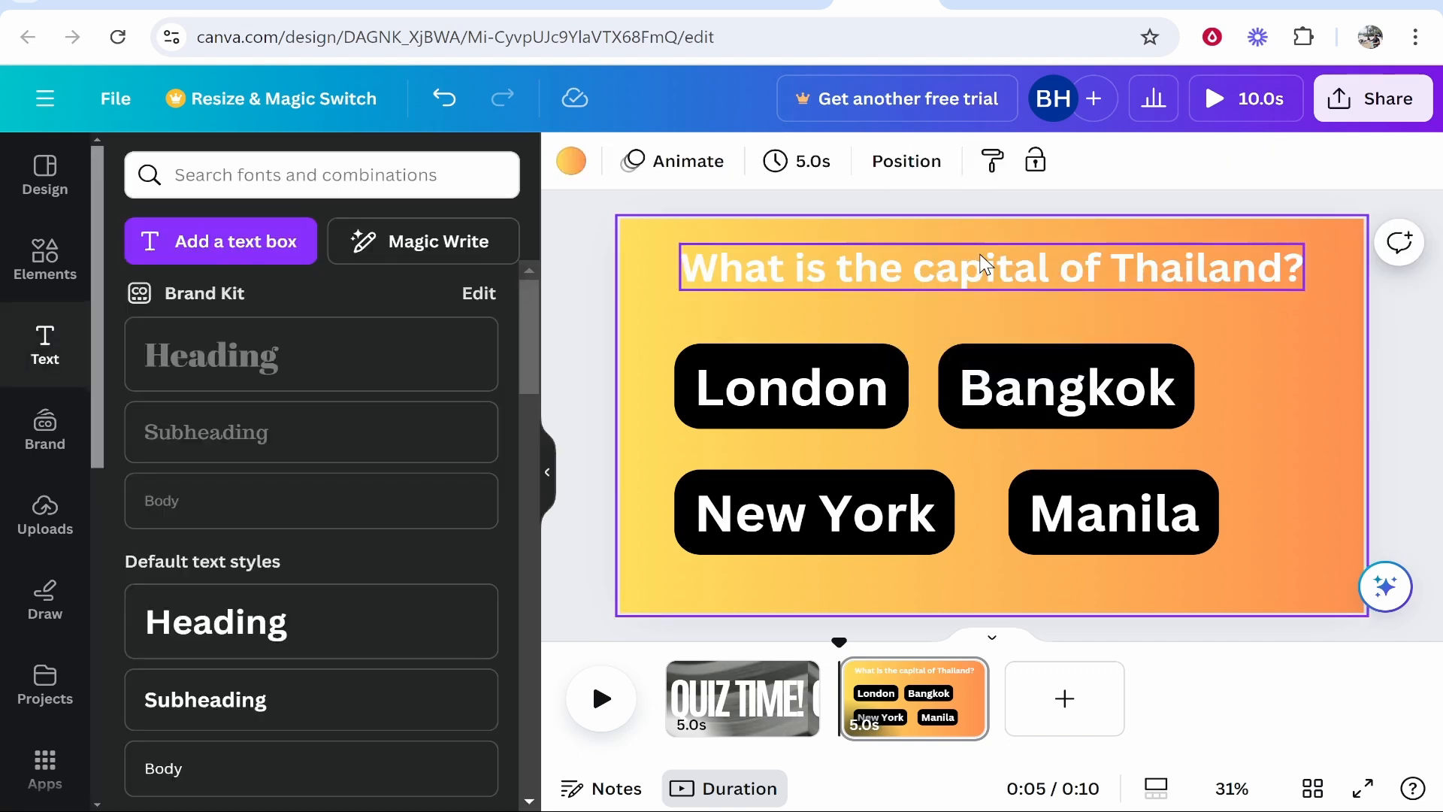
Apply the Background text effect to the question heading after trying the Outline style.
left_click(1227, 166)
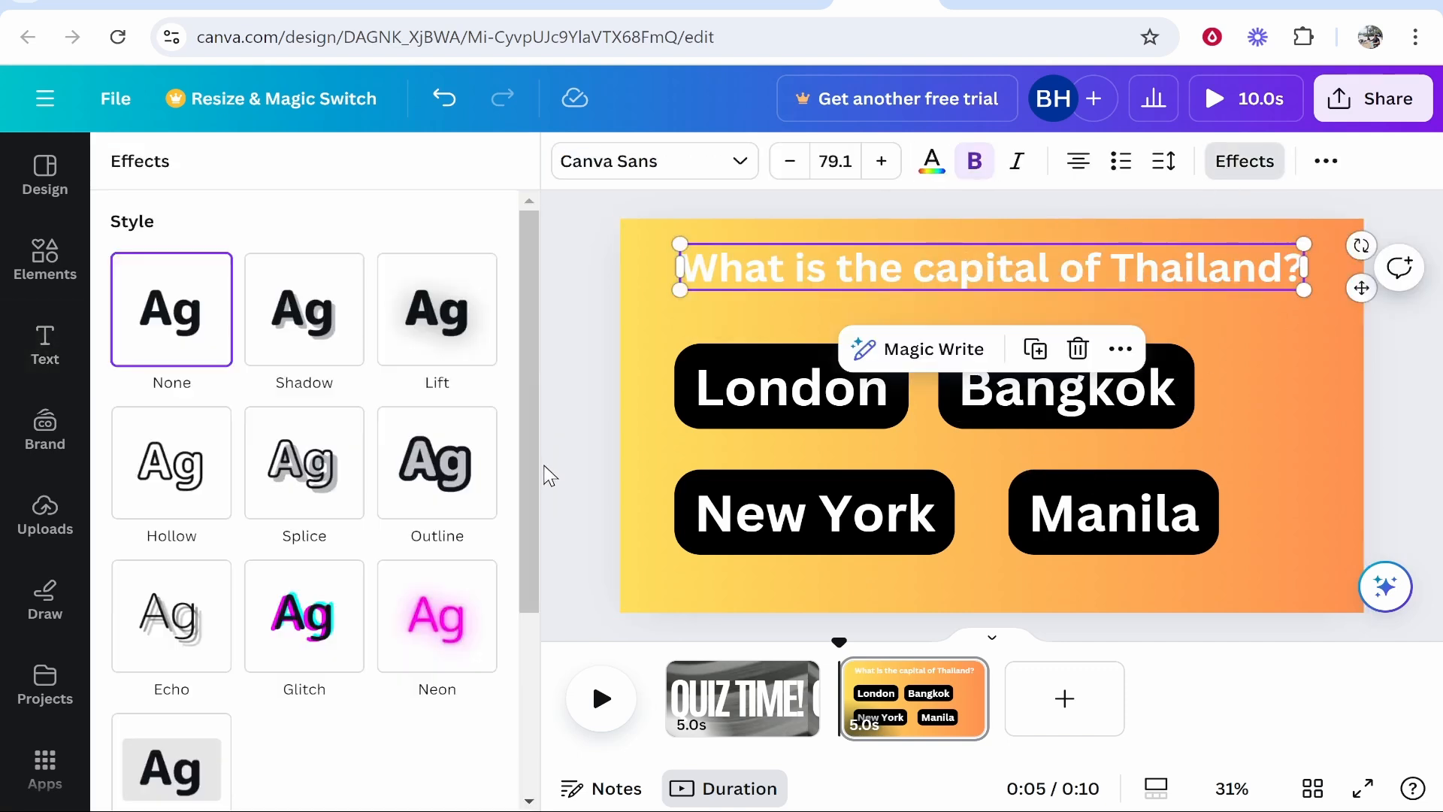
left_click(482, 463)
scroll(391, 503, "down", 5)
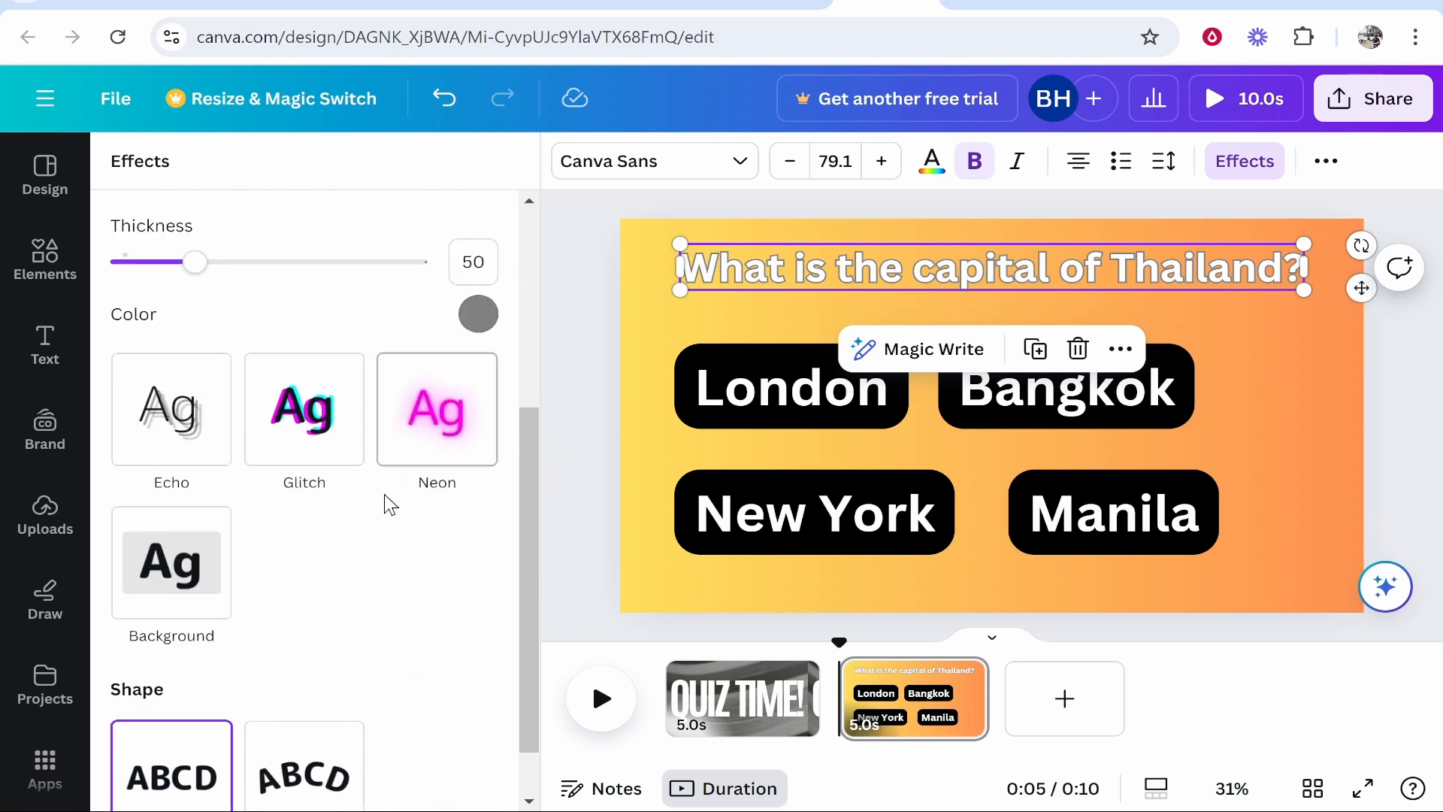
left_click(182, 544)
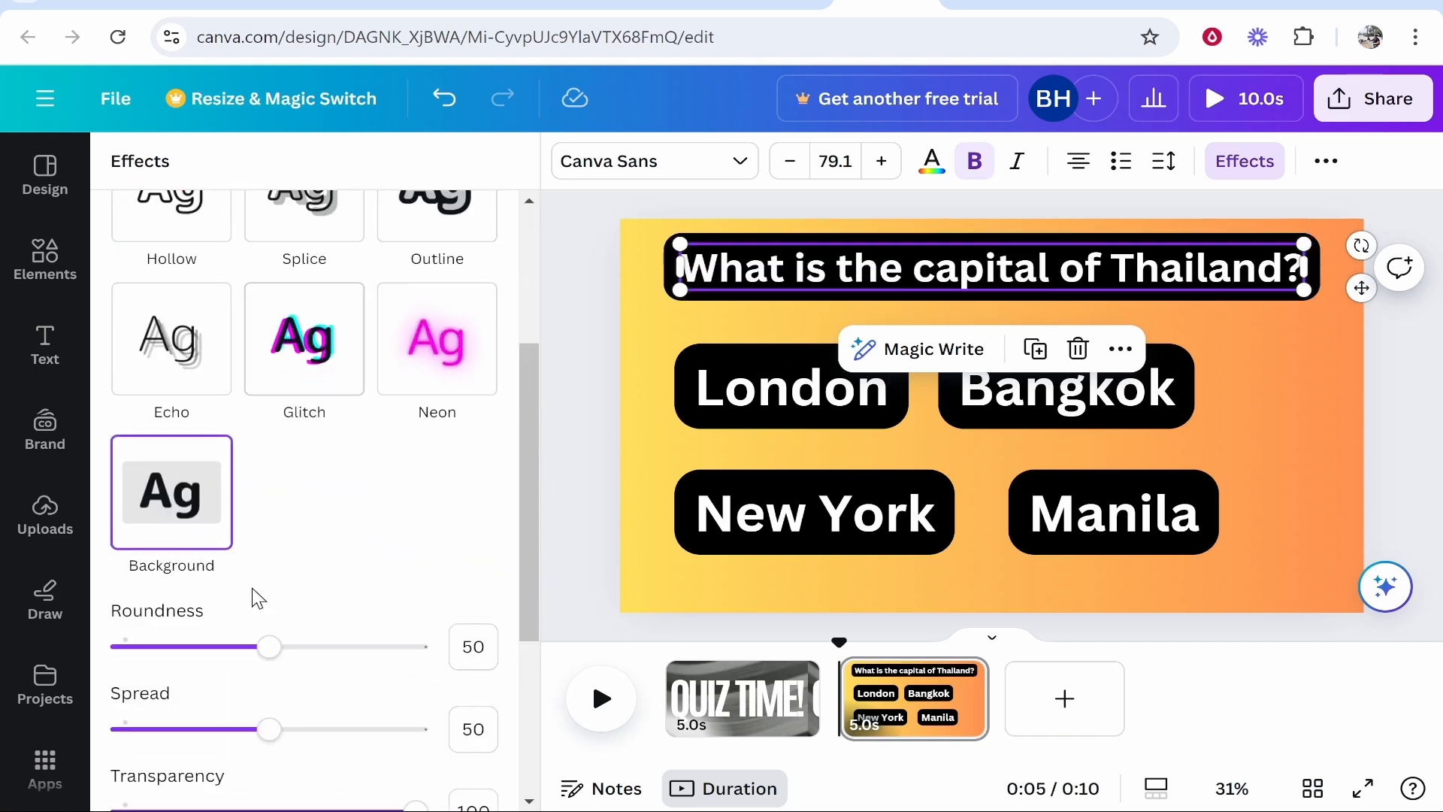
Set the question heading's background effect to a custom blue-violet color.
scroll(255, 596, "down", 4)
left_click(482, 553)
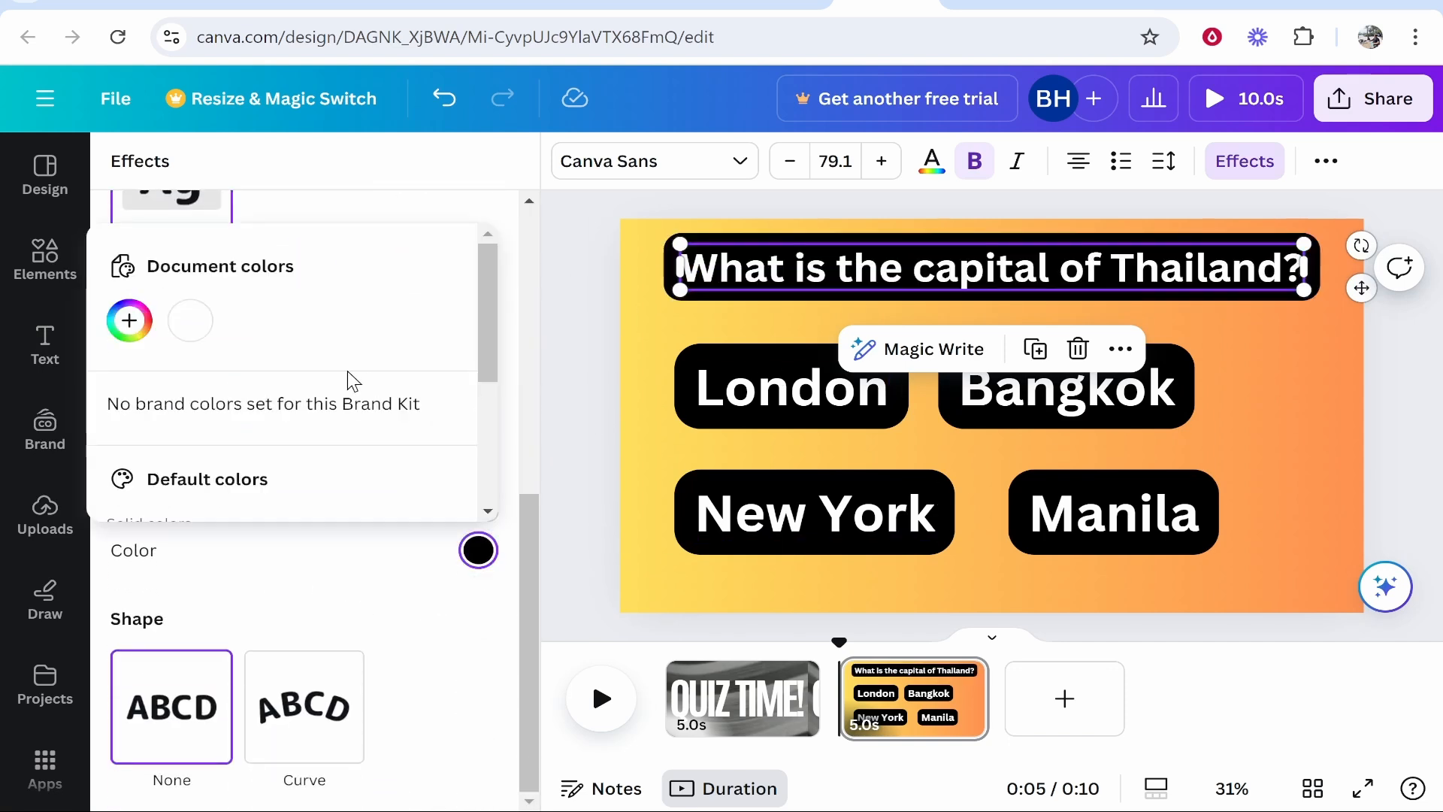
left_click(146, 336)
left_click(472, 374)
left_click(457, 493)
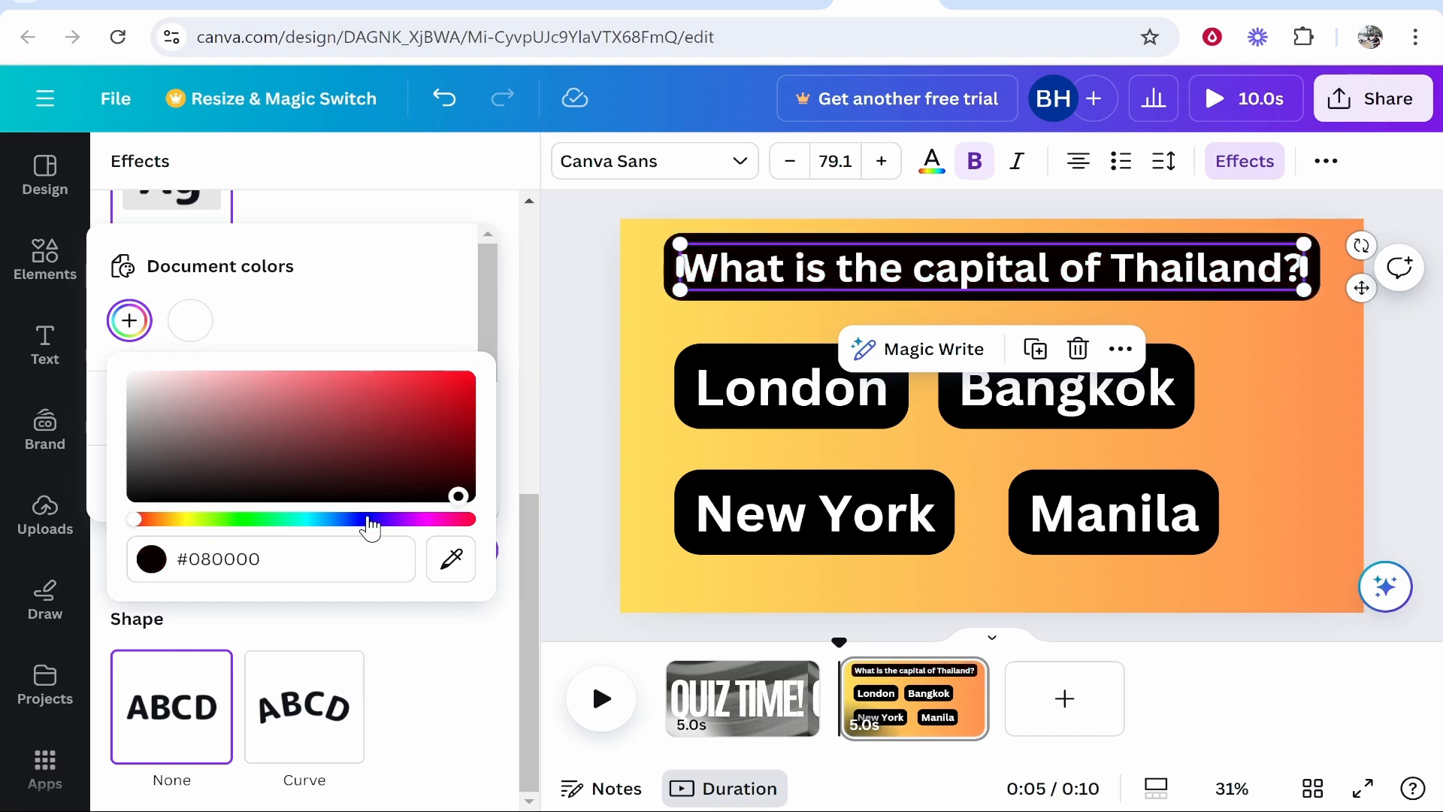
left_click(367, 519)
left_click(376, 378)
left_click(1365, 408)
left_click(1428, 406)
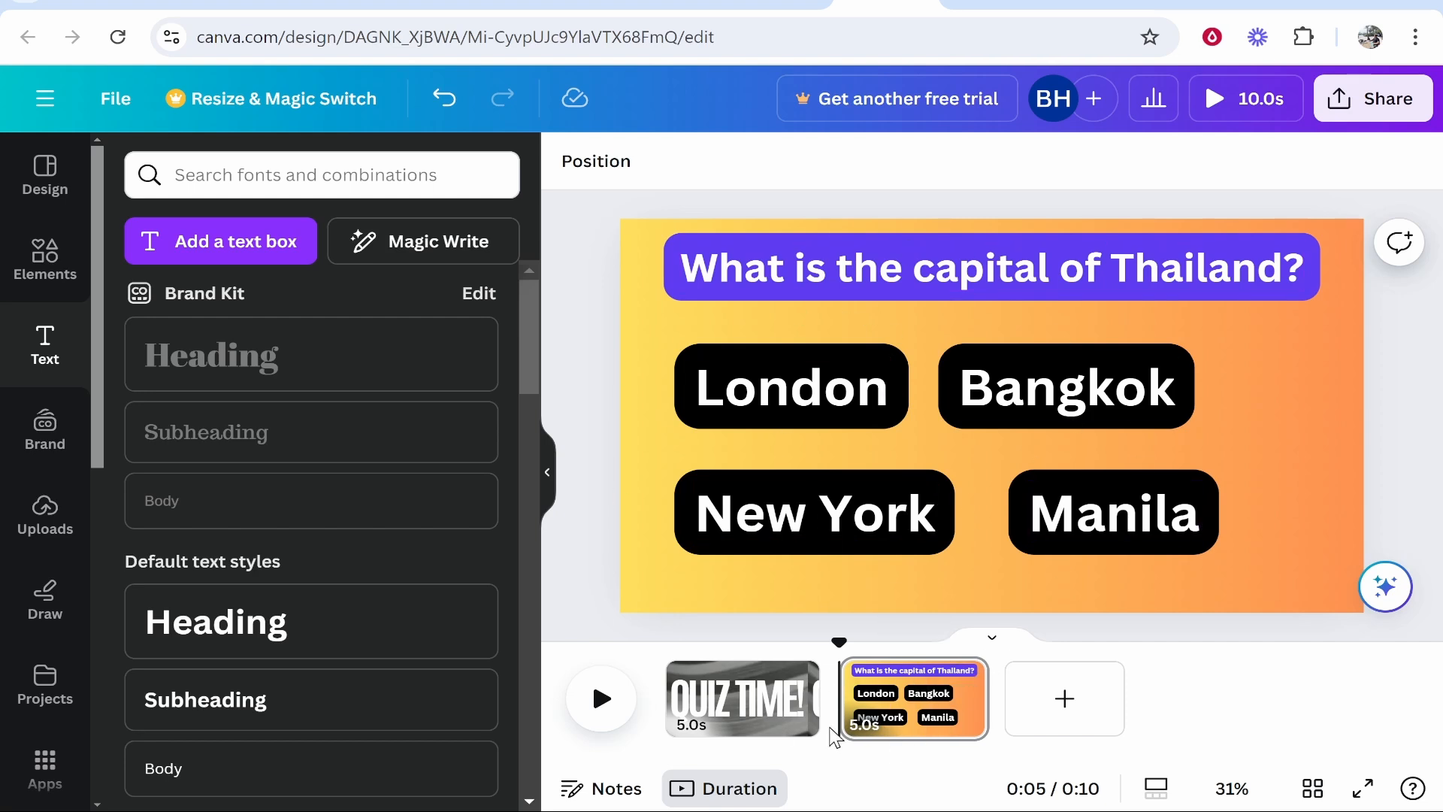
Extend the Thailand question page's duration to 6.1 seconds and duplicate the page.
mouse_move(976, 690)
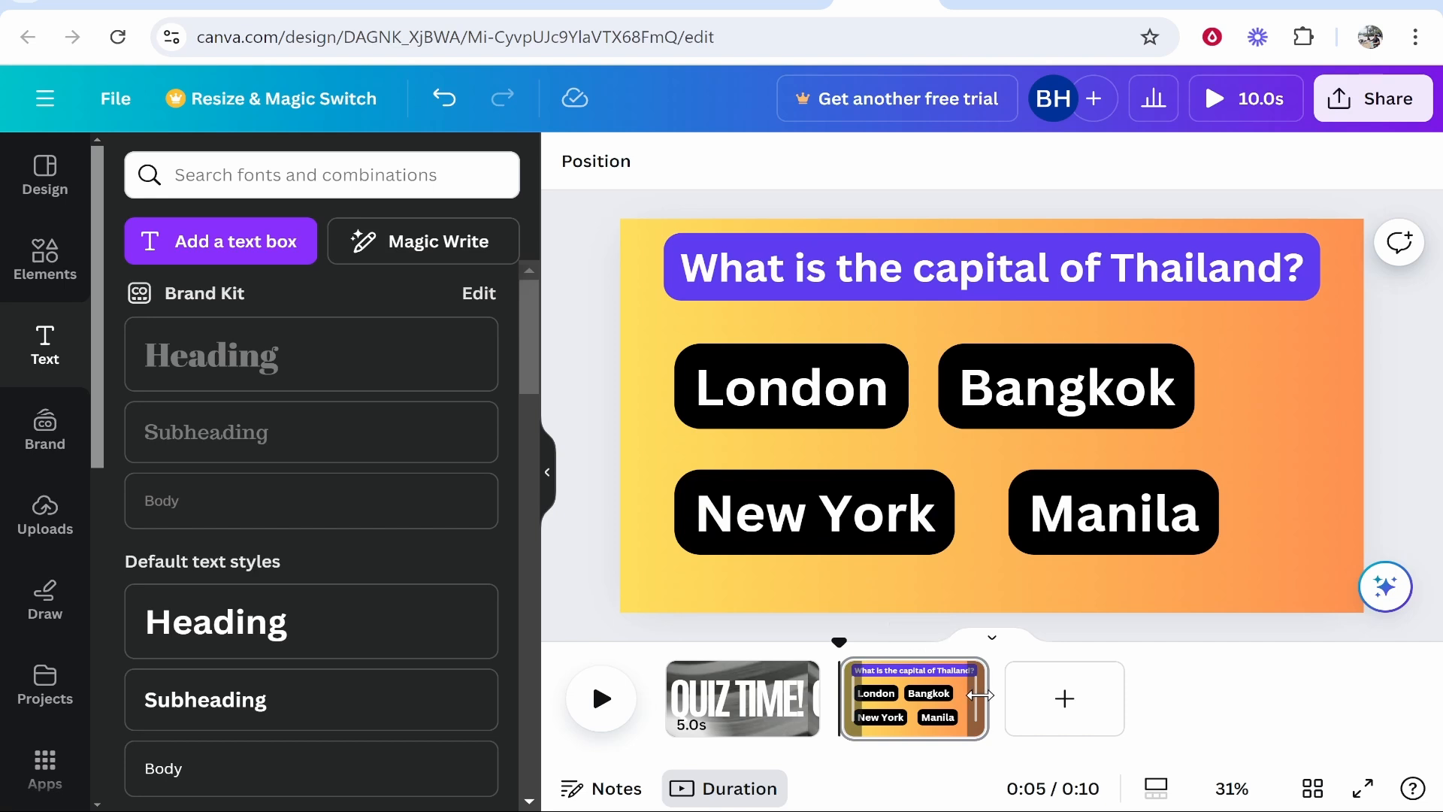
left_click_drag(1027, 698, 890, 699)
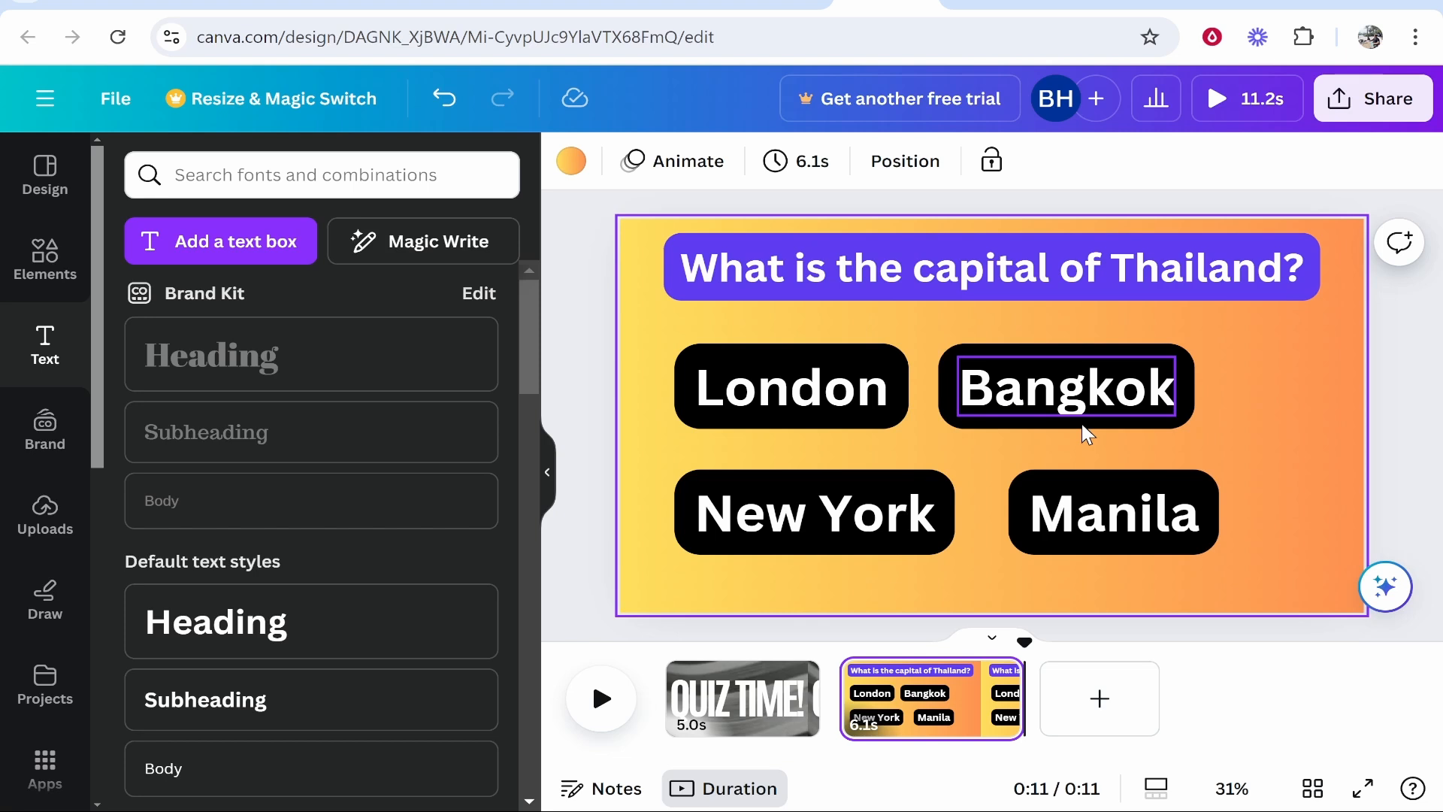
right_click(936, 699)
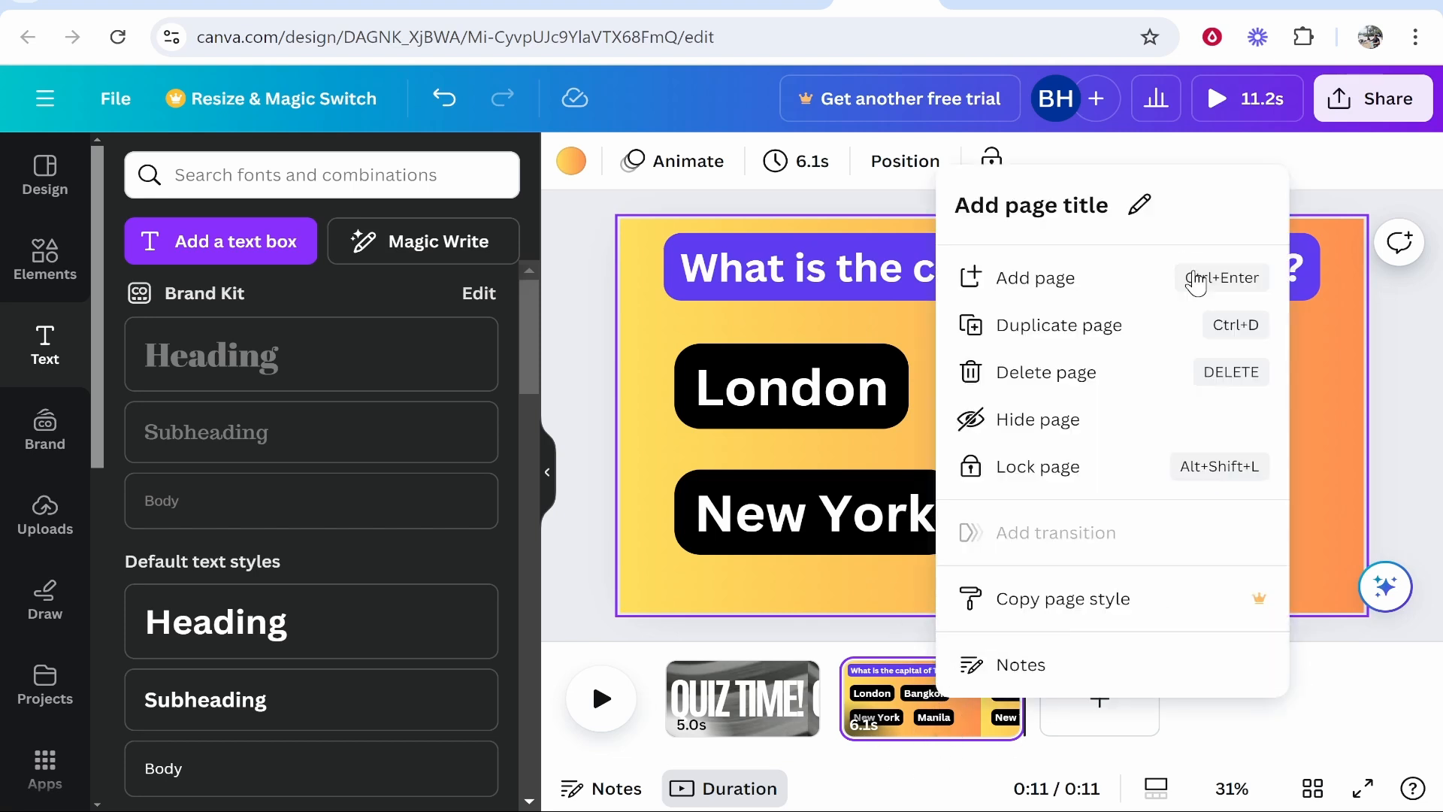
left_click(1098, 326)
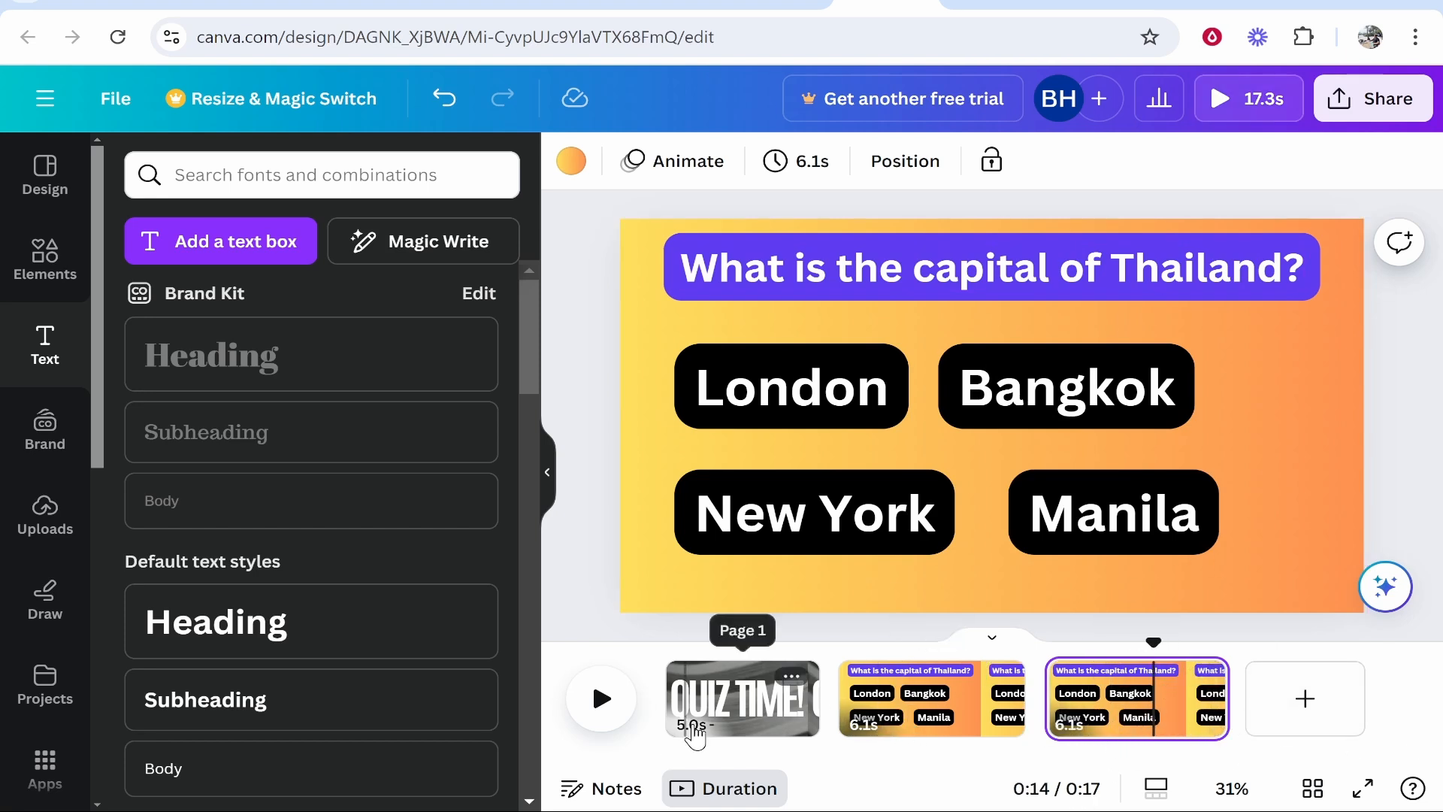
Change the "Bangkok" answer's text on the duplicated page to a custom bright green after trying two default greens.
left_click(1068, 387)
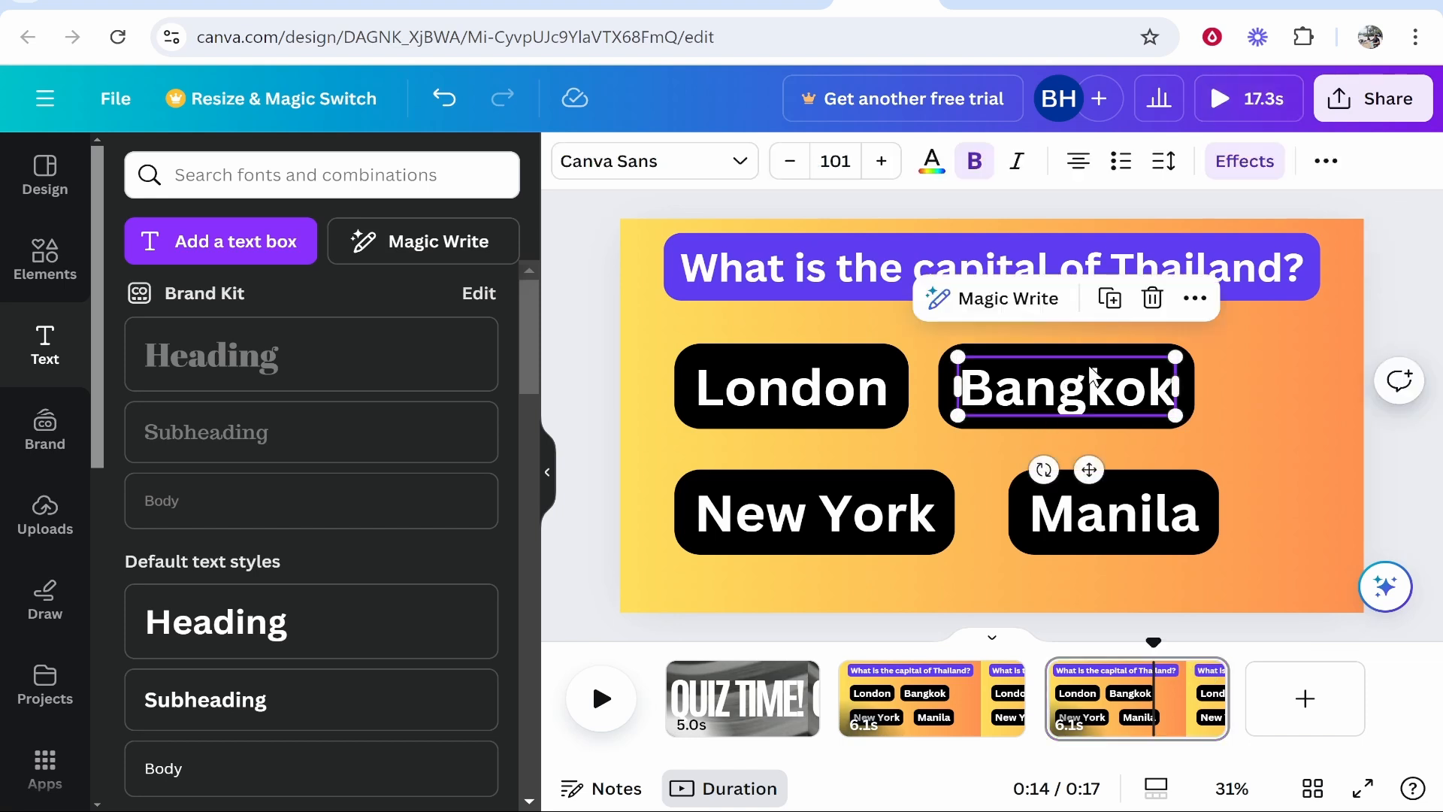
left_click(933, 169)
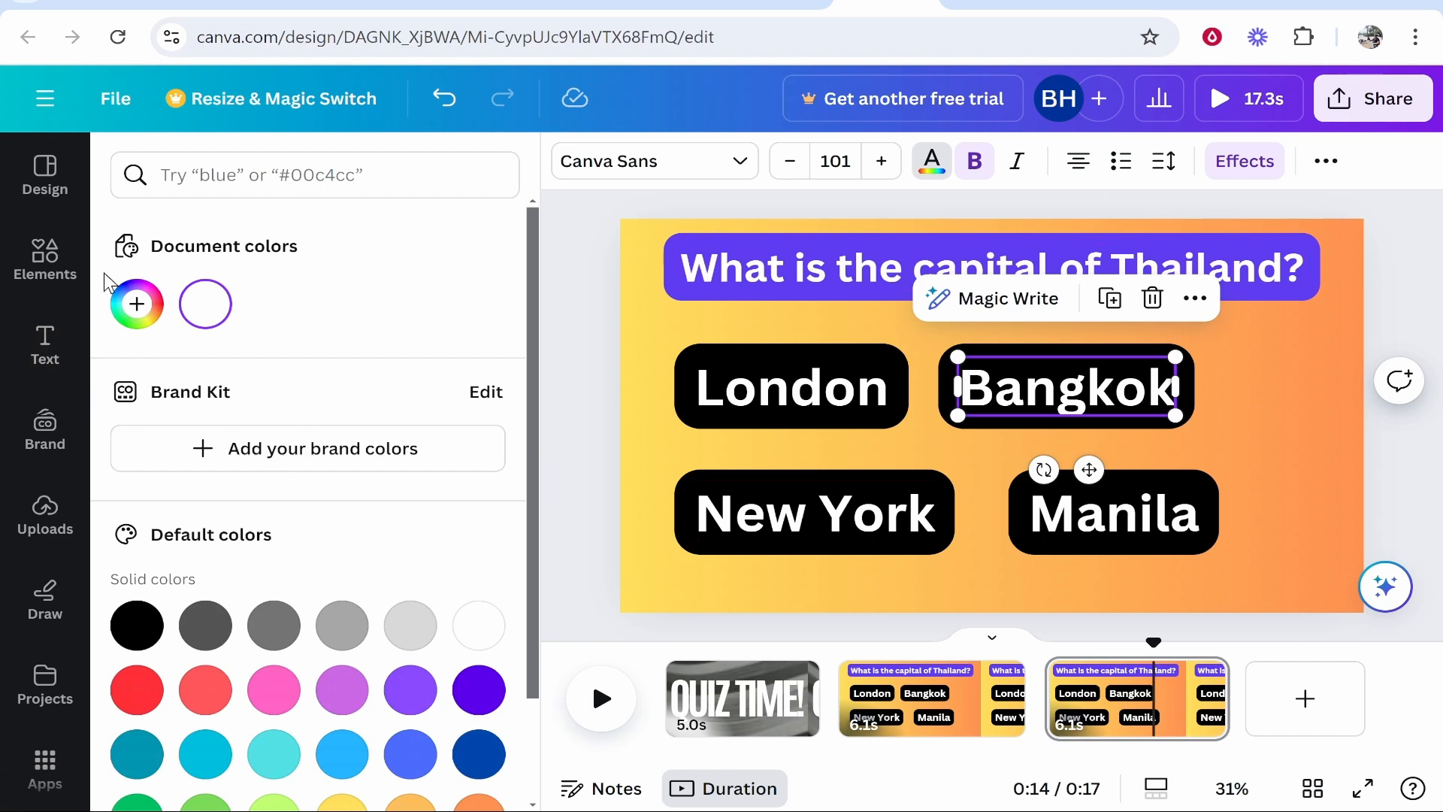
scroll(218, 345, "down", 2)
left_click(259, 687)
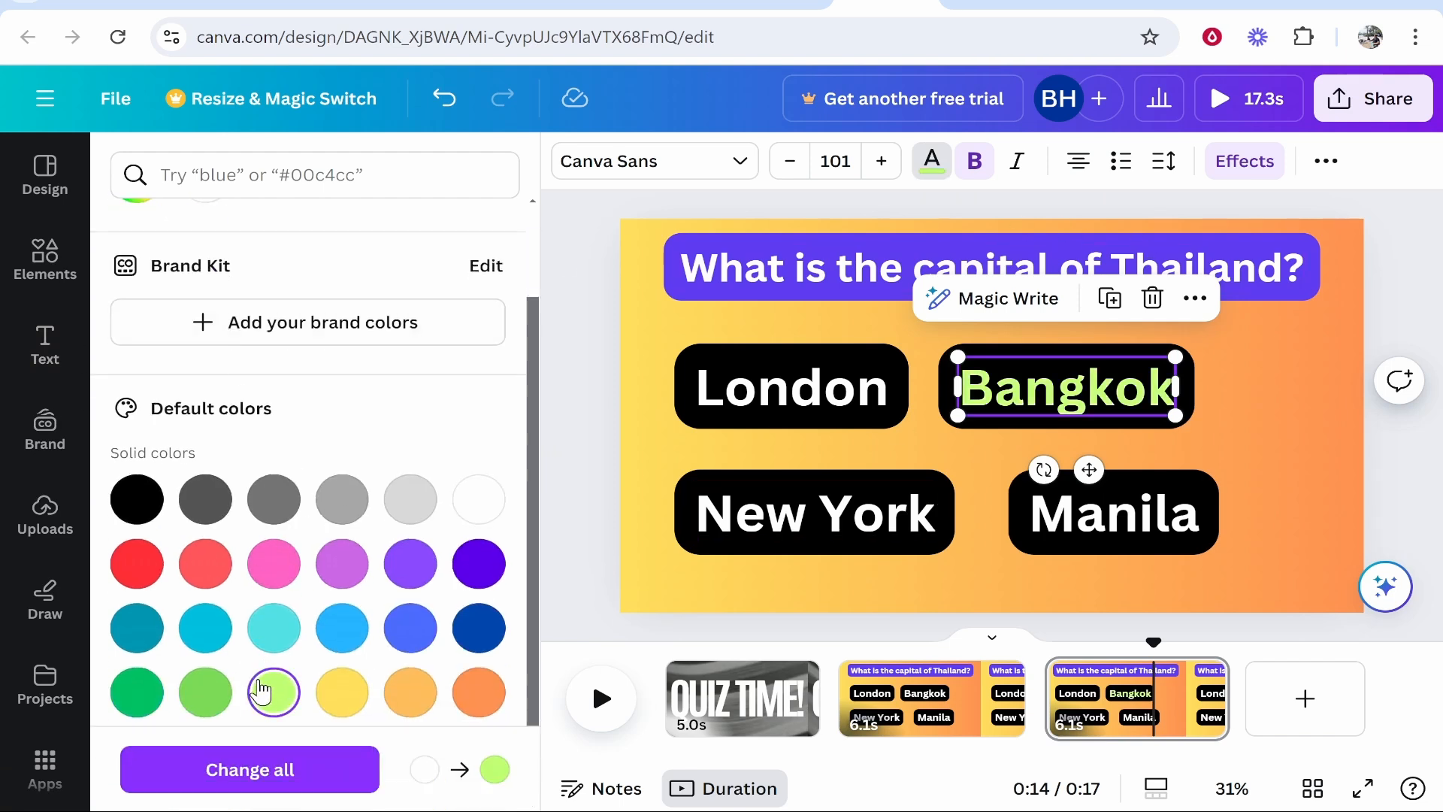
left_click(205, 691)
scroll(251, 689, "up", 2)
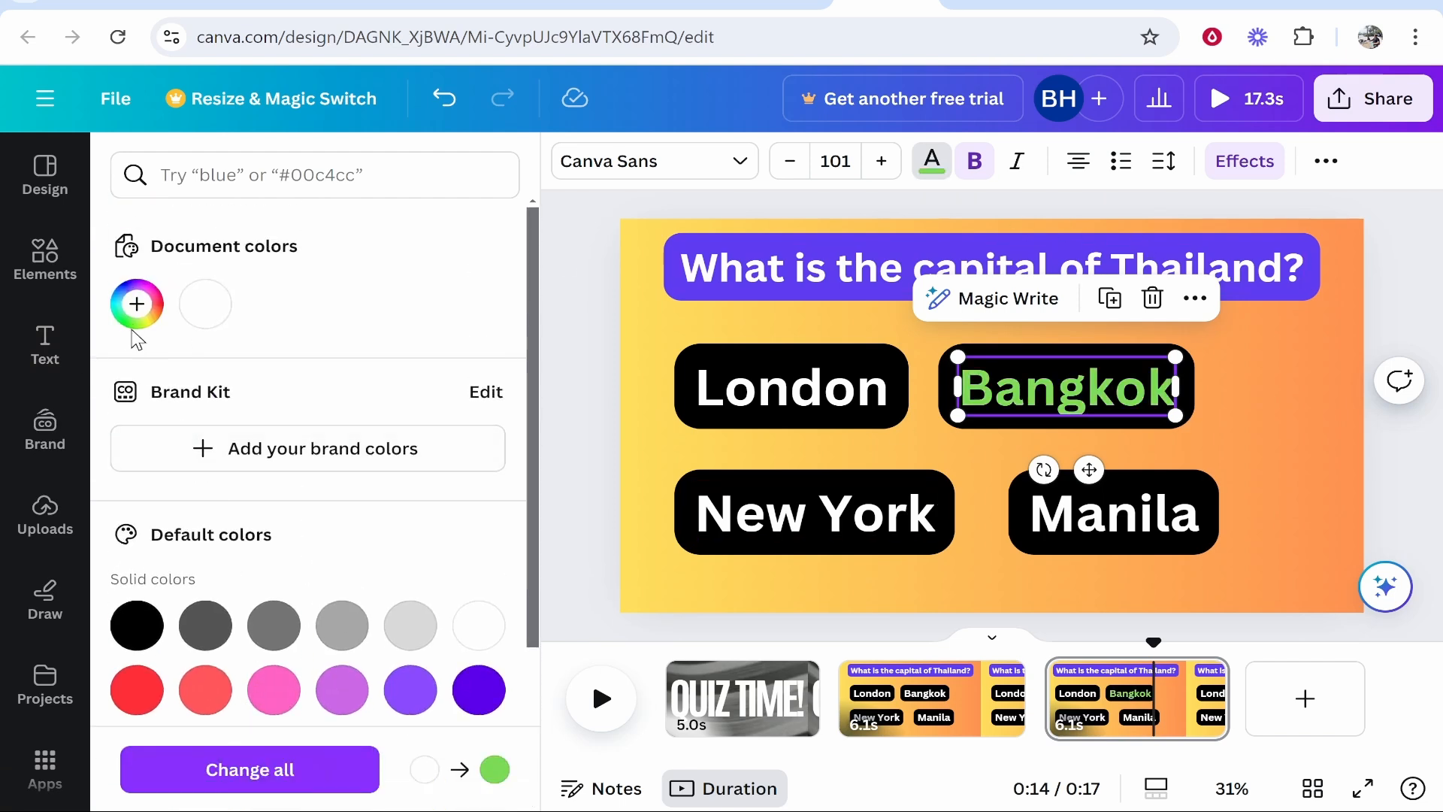
left_click(131, 318)
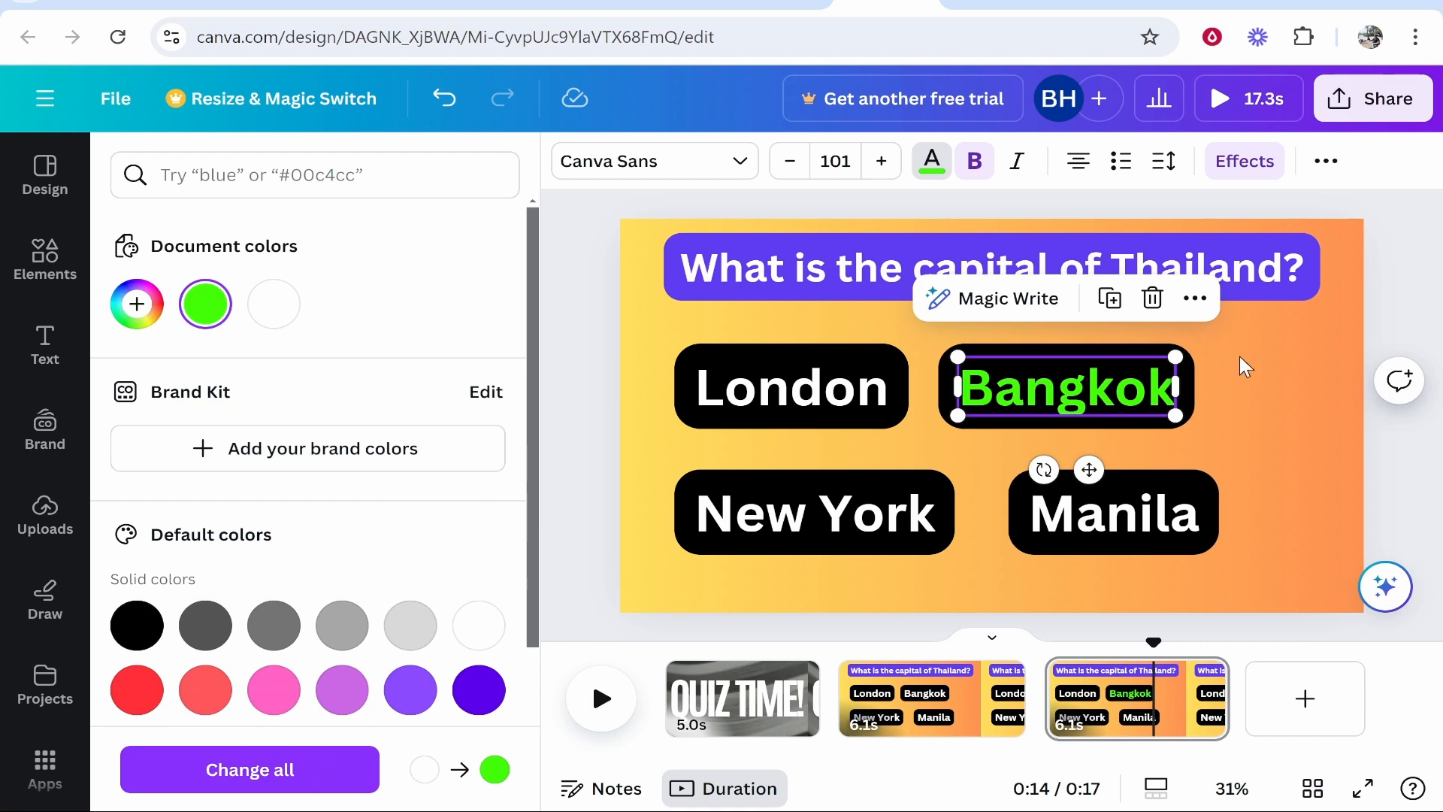
Set the "Bangkok" answer's background effect to white and its text to a darker green on the duplicated page.
left_click(1237, 173)
scroll(235, 522, "down", 3)
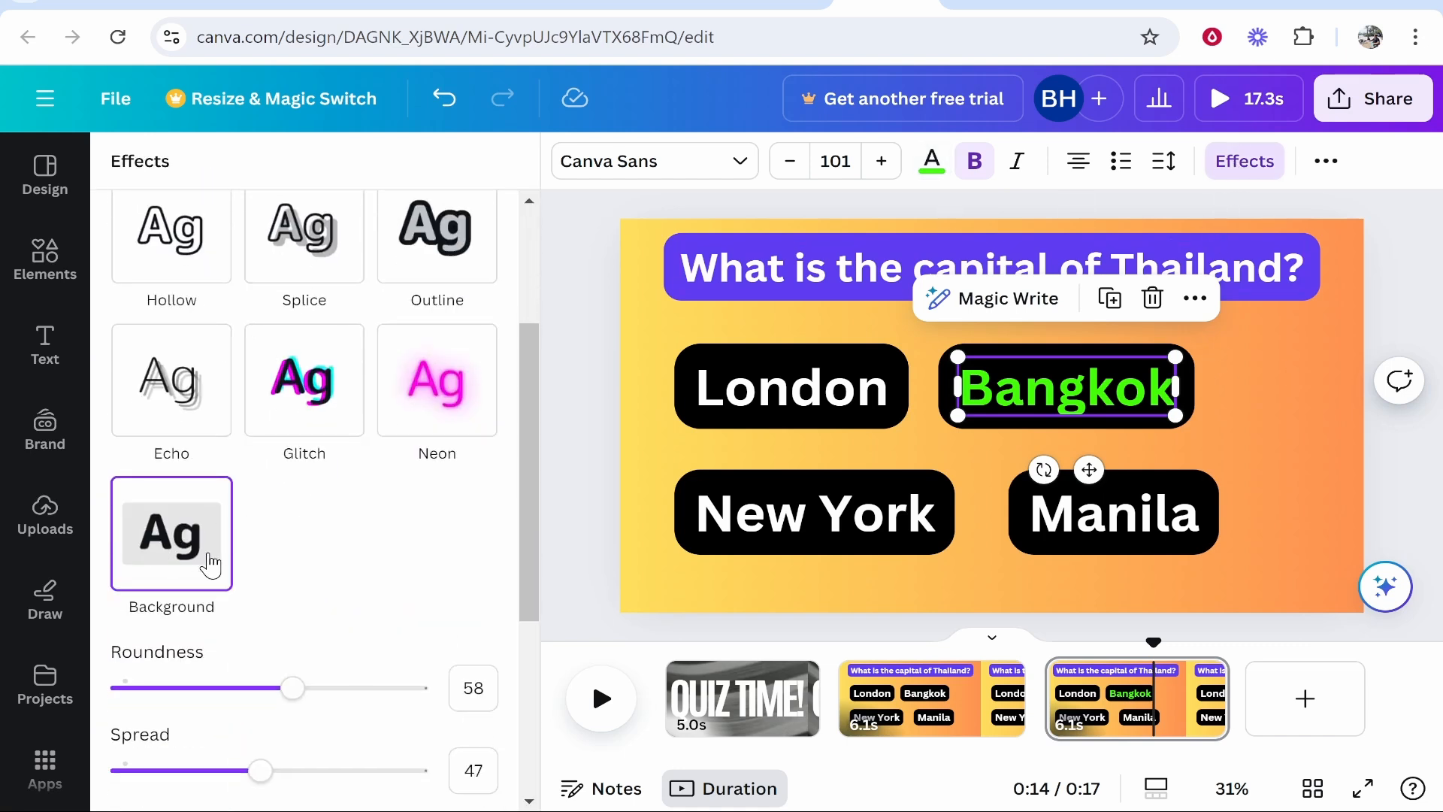
scroll(212, 562, "down", 5)
left_click(478, 551)
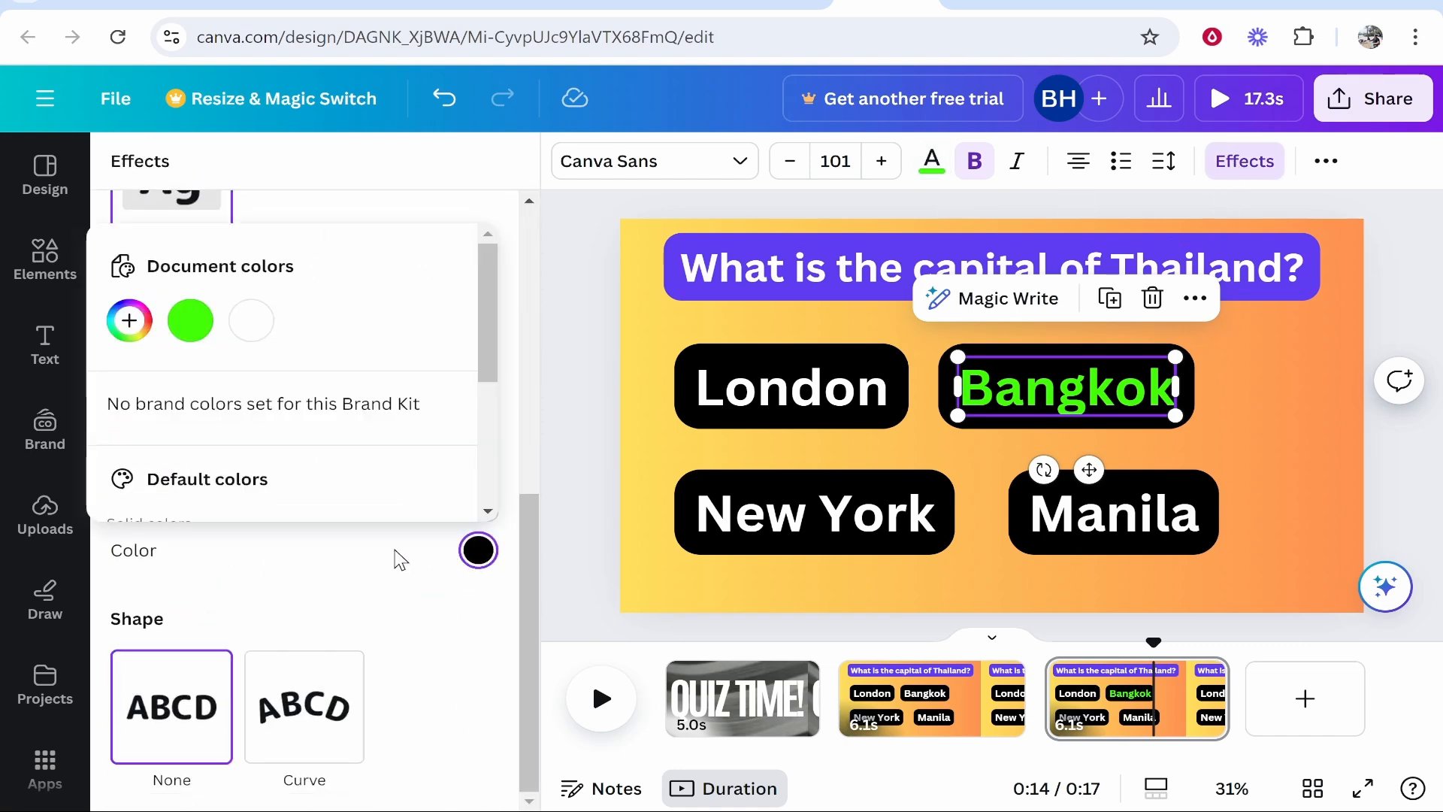
left_click(252, 321)
left_click(129, 320)
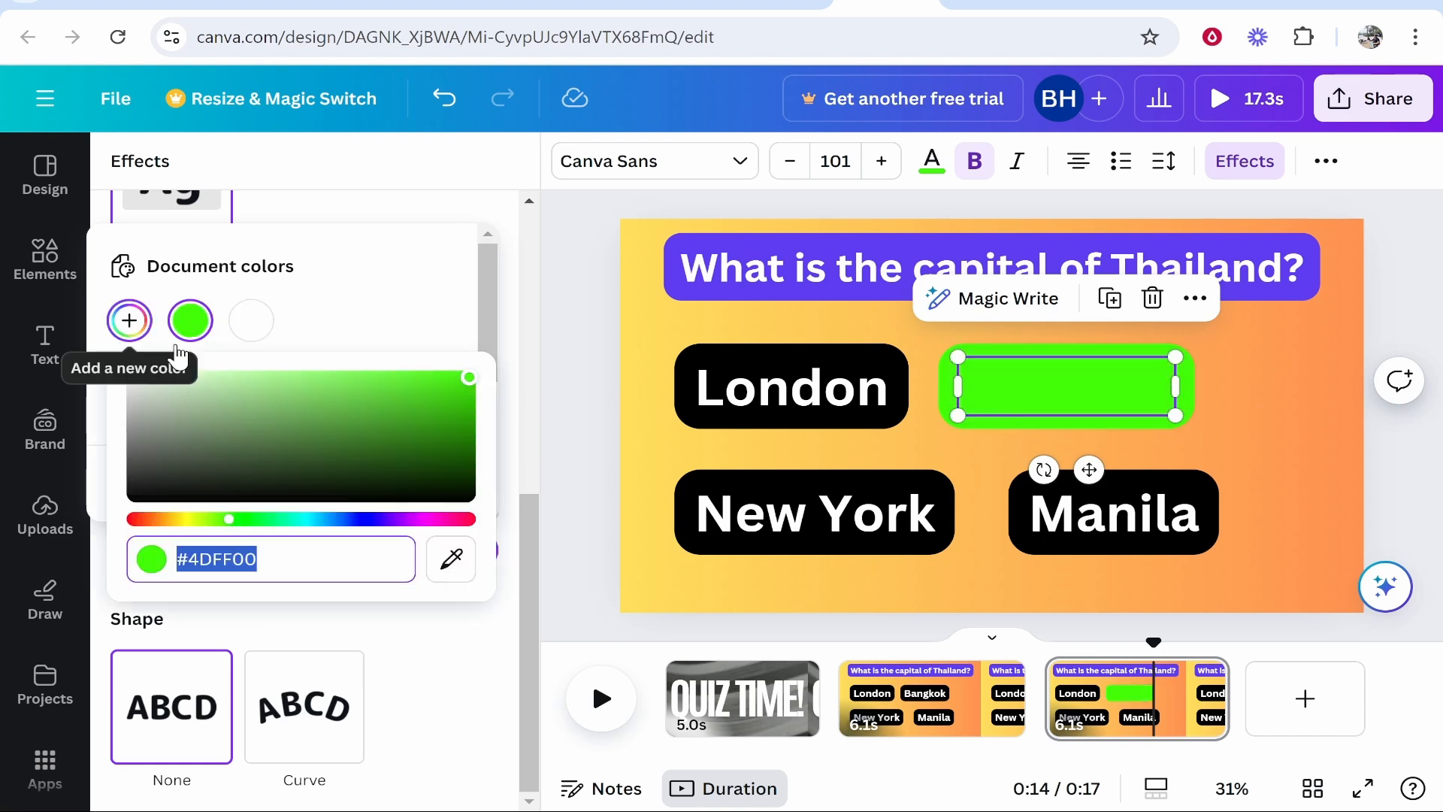
left_click(165, 476)
left_click(222, 442)
left_click_drag(223, 441, 273, 486)
left_click(252, 321)
left_click(1283, 395)
left_click(1074, 389)
left_click(1155, 445)
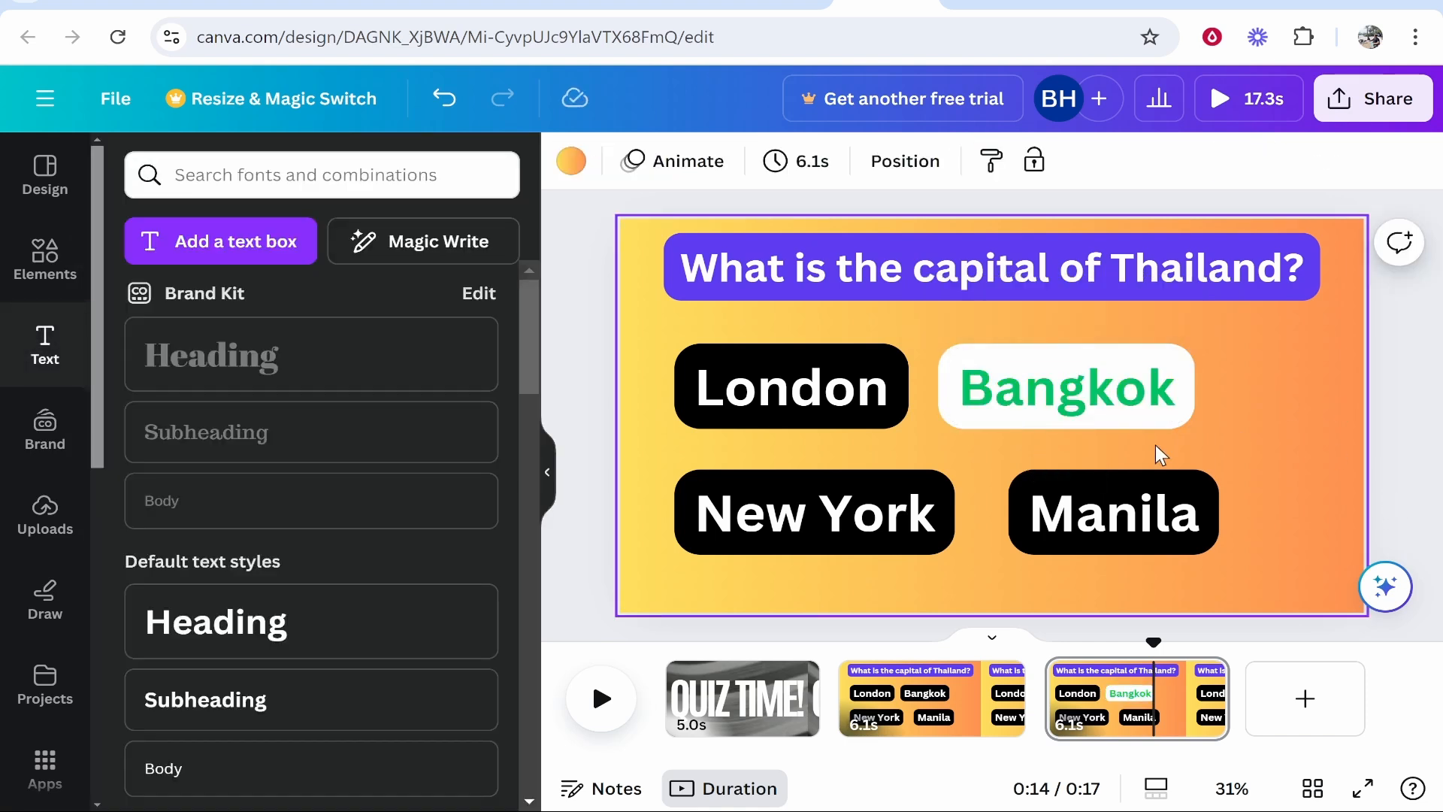
Apply the Ascend writing animation to the green "Bangkok" answer.
left_click(1059, 405)
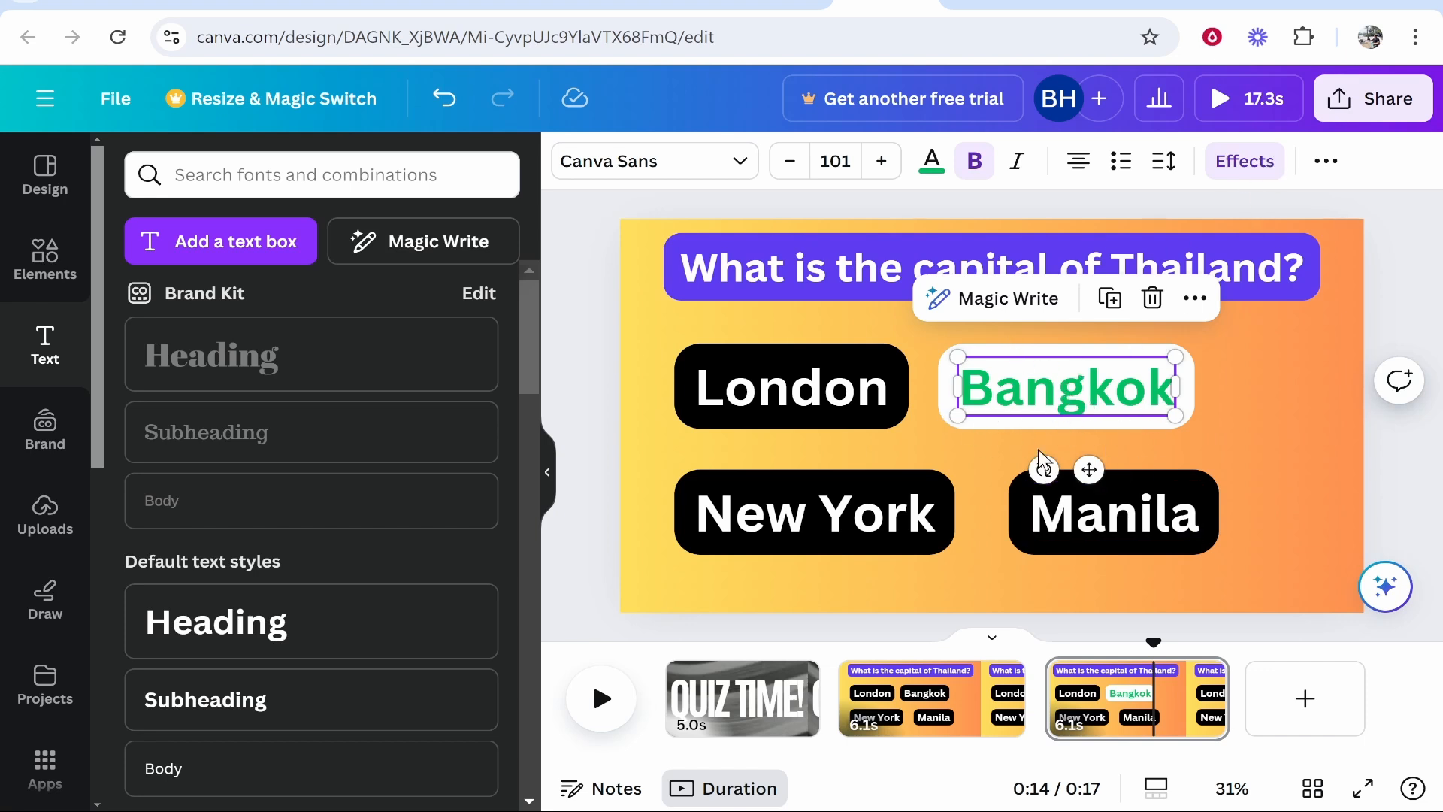
left_click(1324, 162)
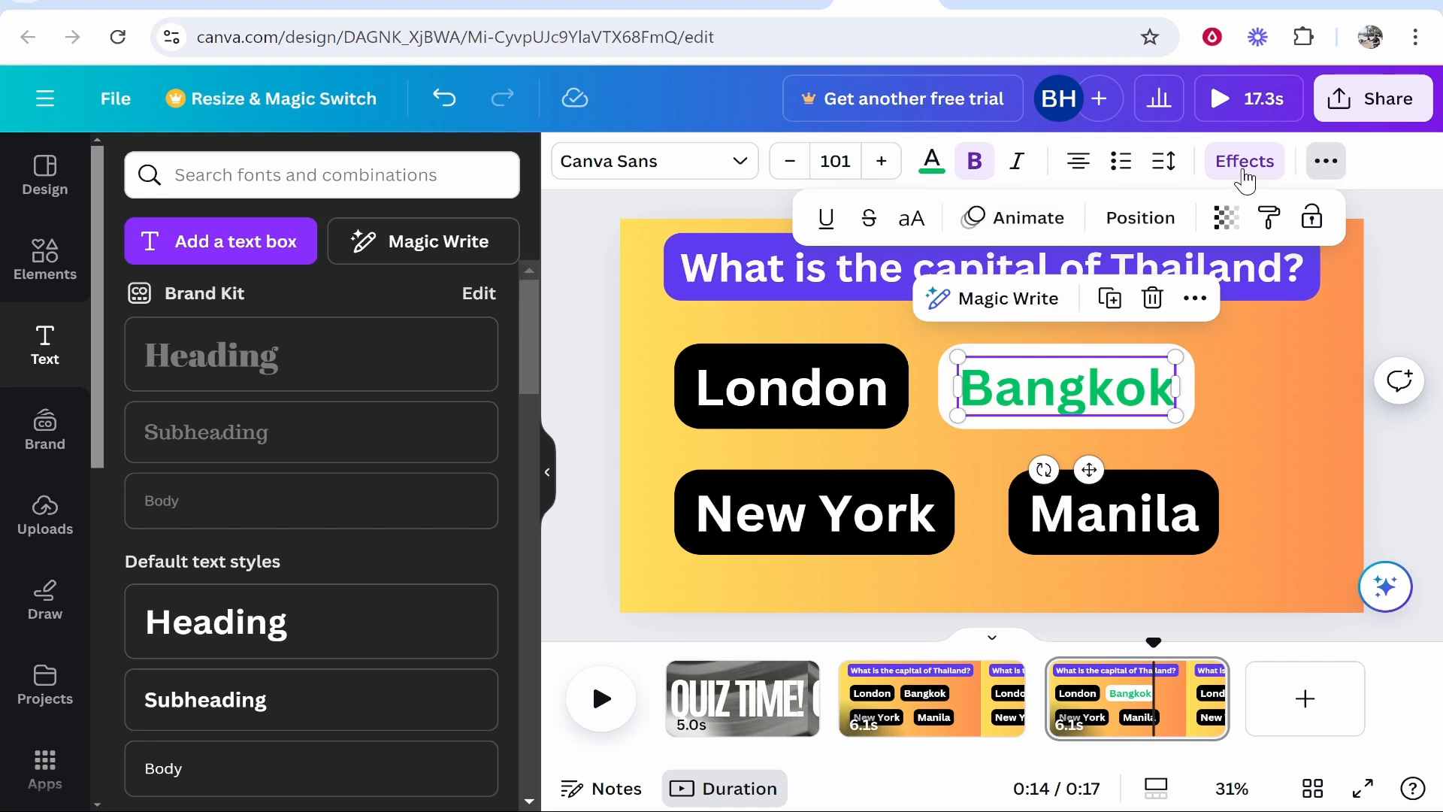
left_click(1037, 226)
scroll(225, 376, "down", 3)
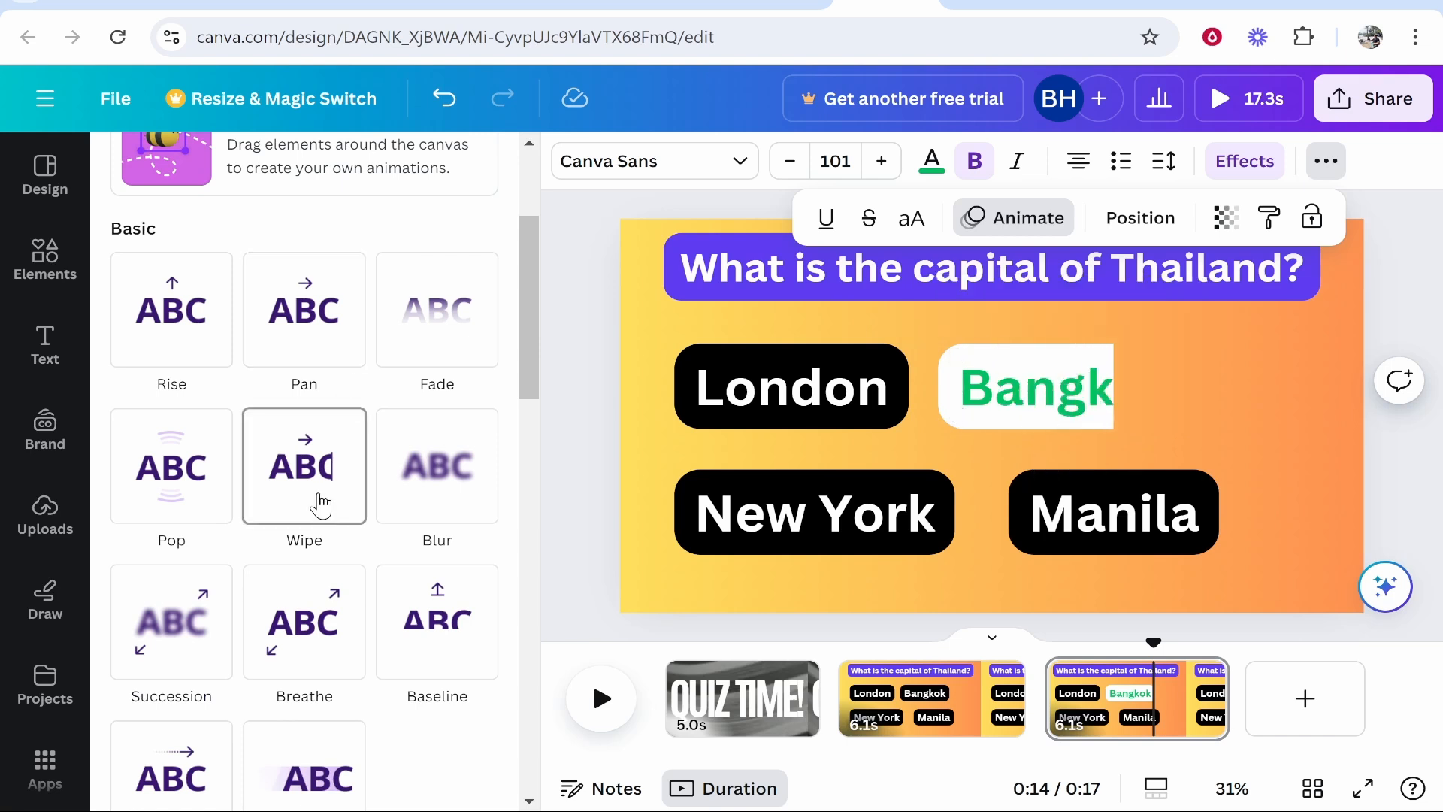
scroll(312, 526, "down", 3)
scroll(308, 553, "down", 3)
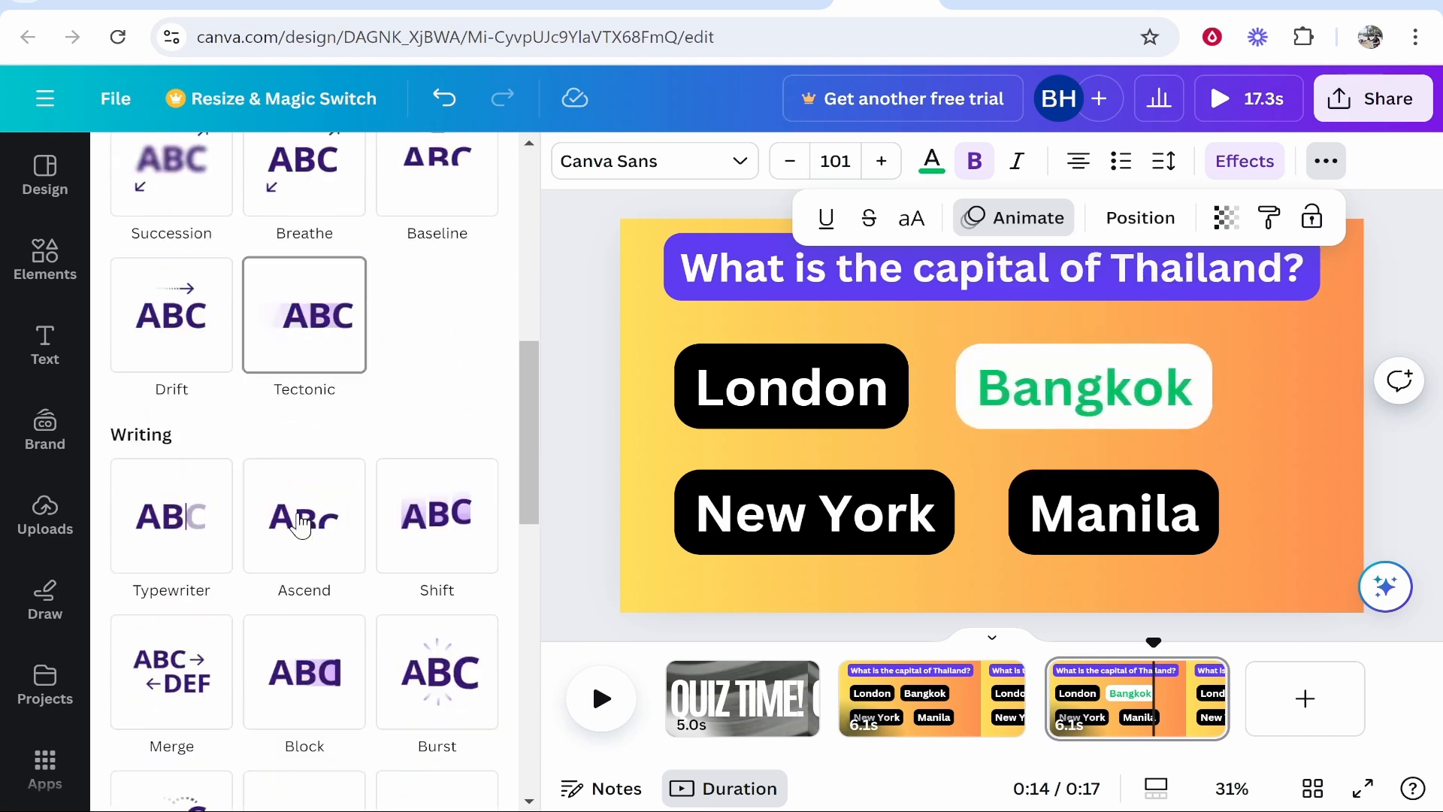
left_click(304, 530)
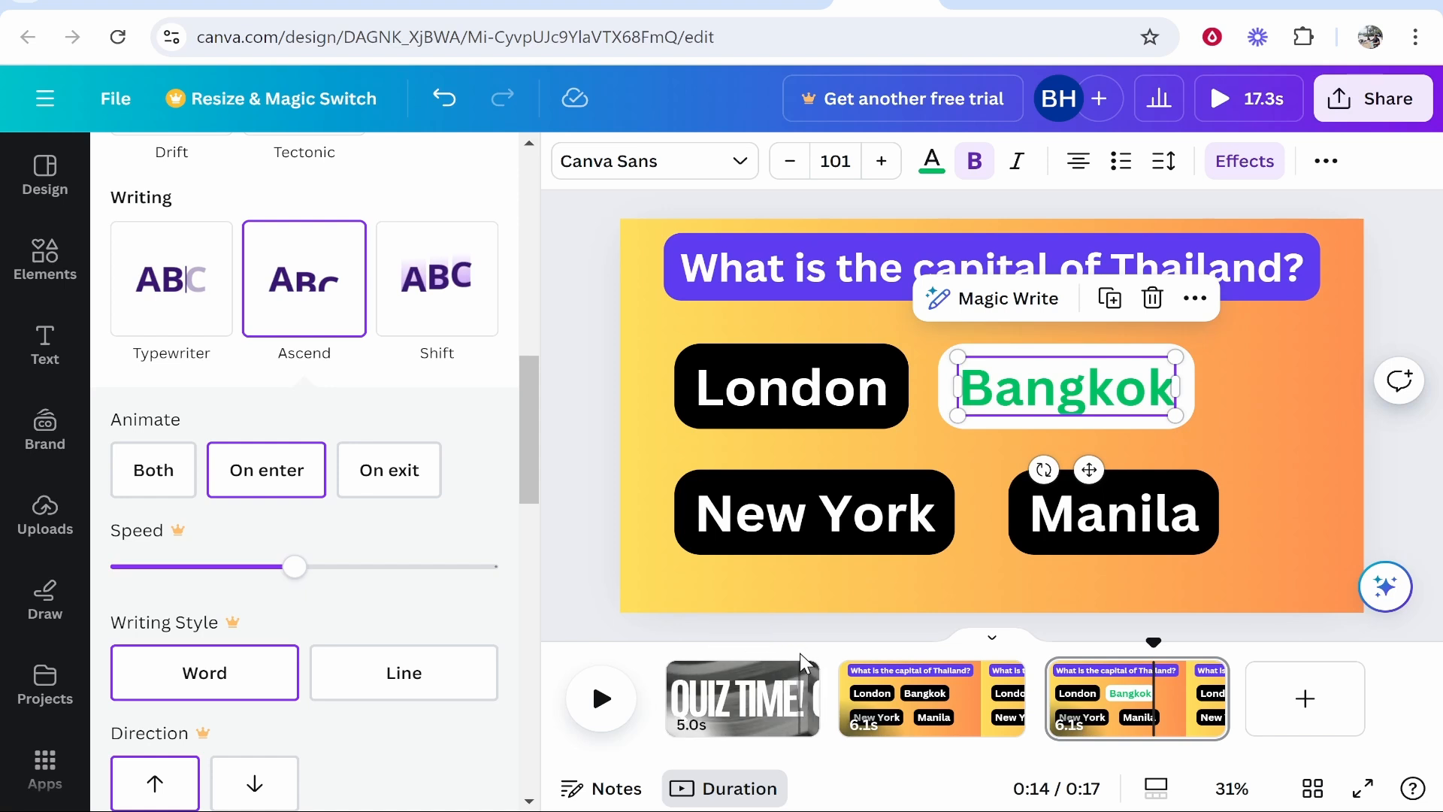
Play the video from the "QUIZ TIME!" intro through the answer reveal to check it.
left_click(723, 662)
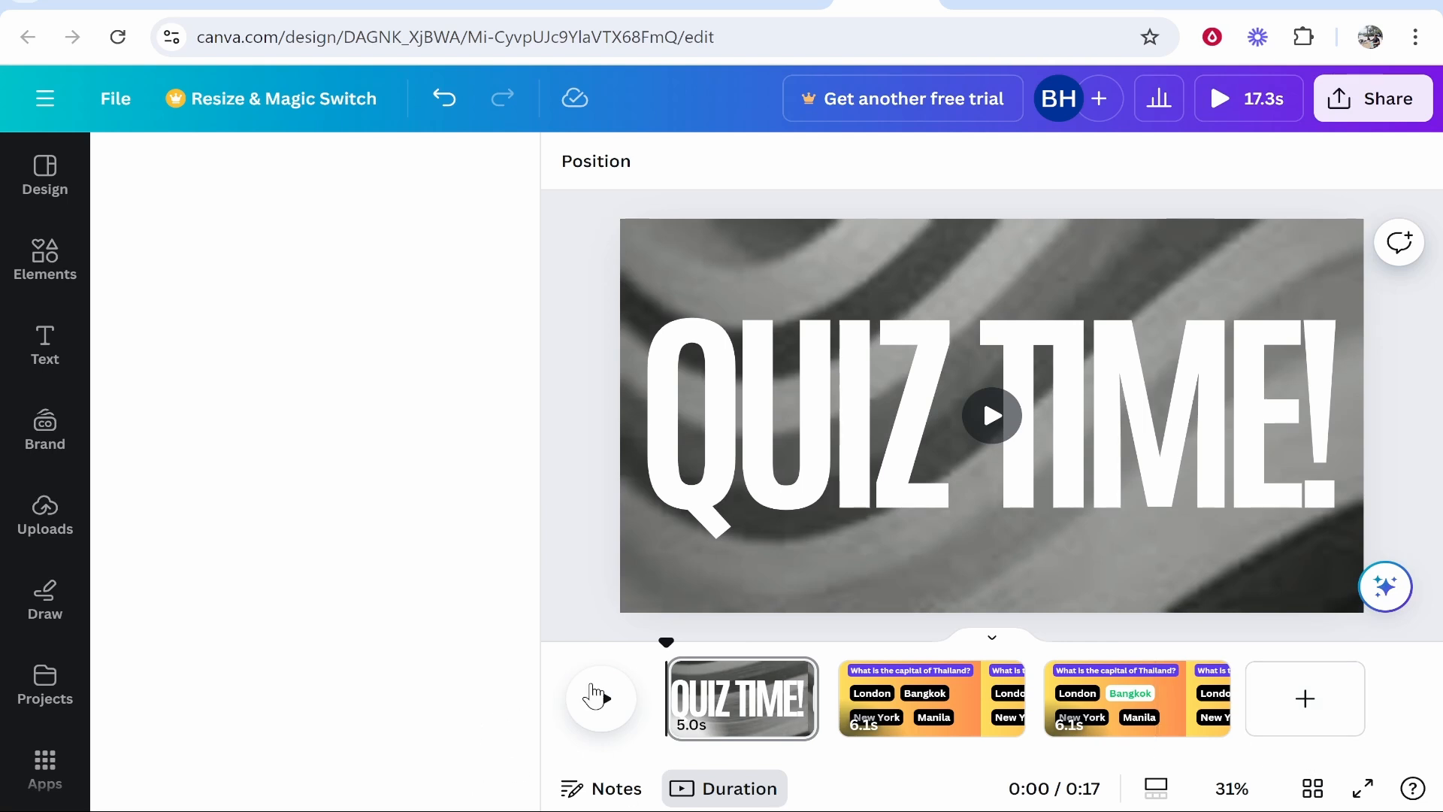
left_click(595, 697)
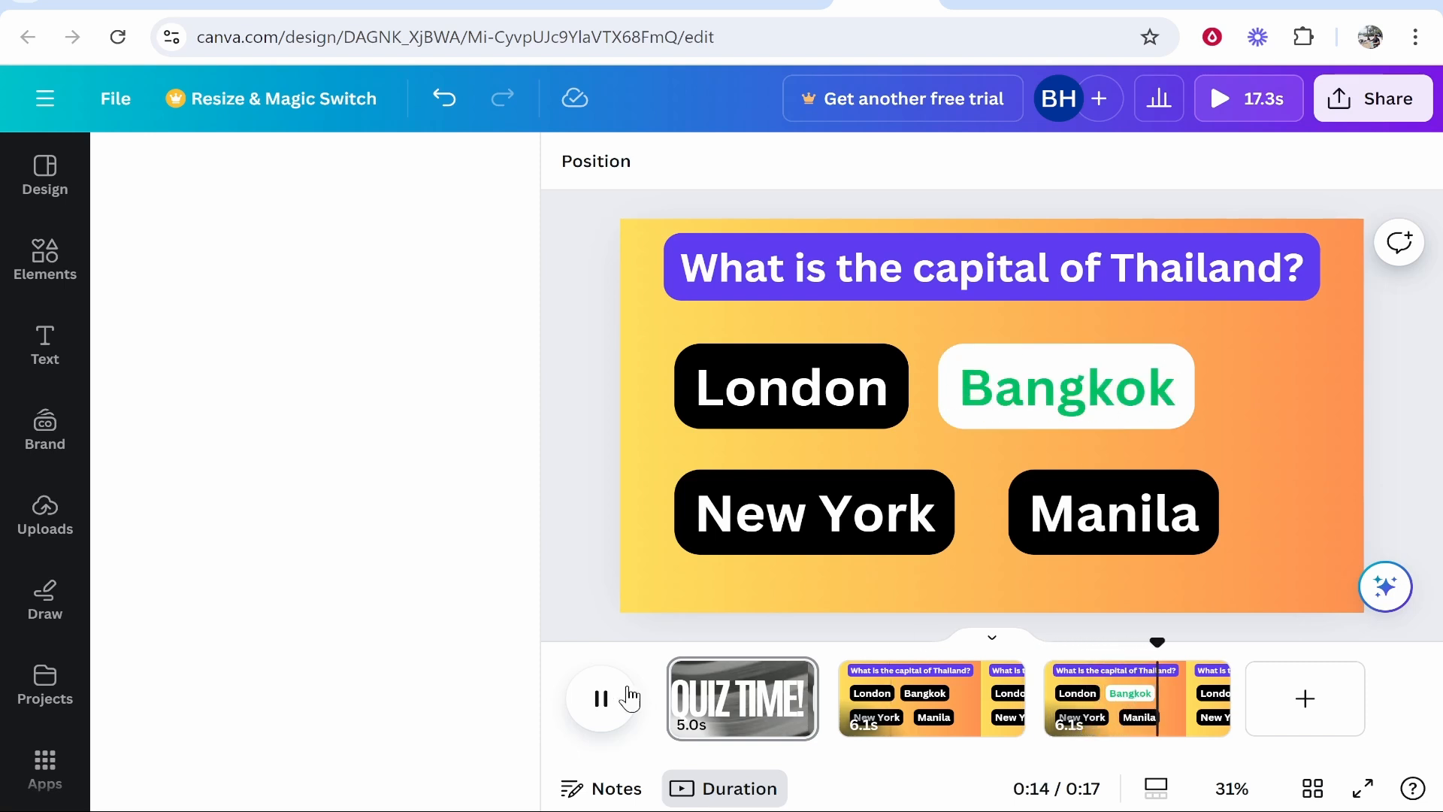
left_click(600, 698)
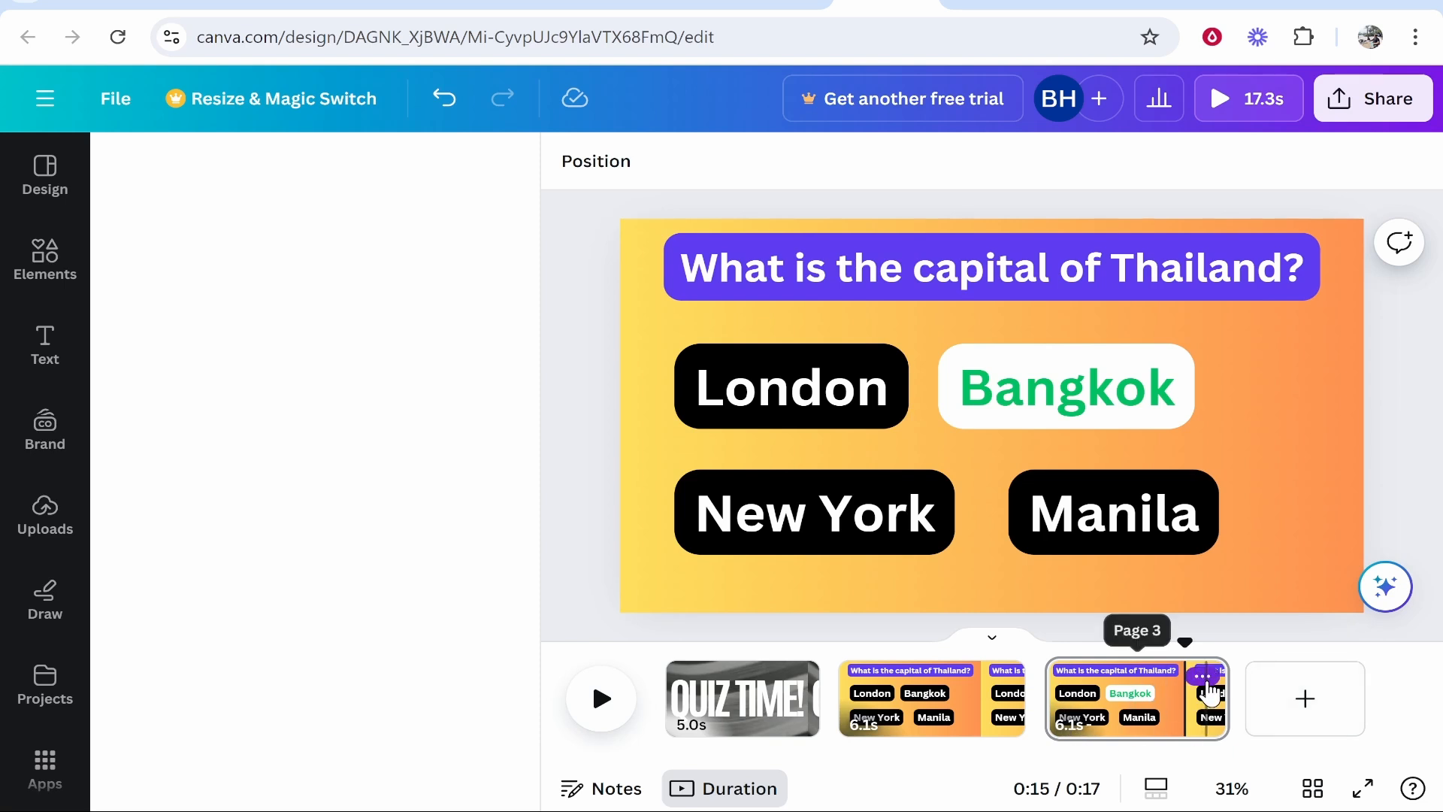
Duplicate the Thailand question page and move the copy behind the answer reveal page.
right_click(950, 706)
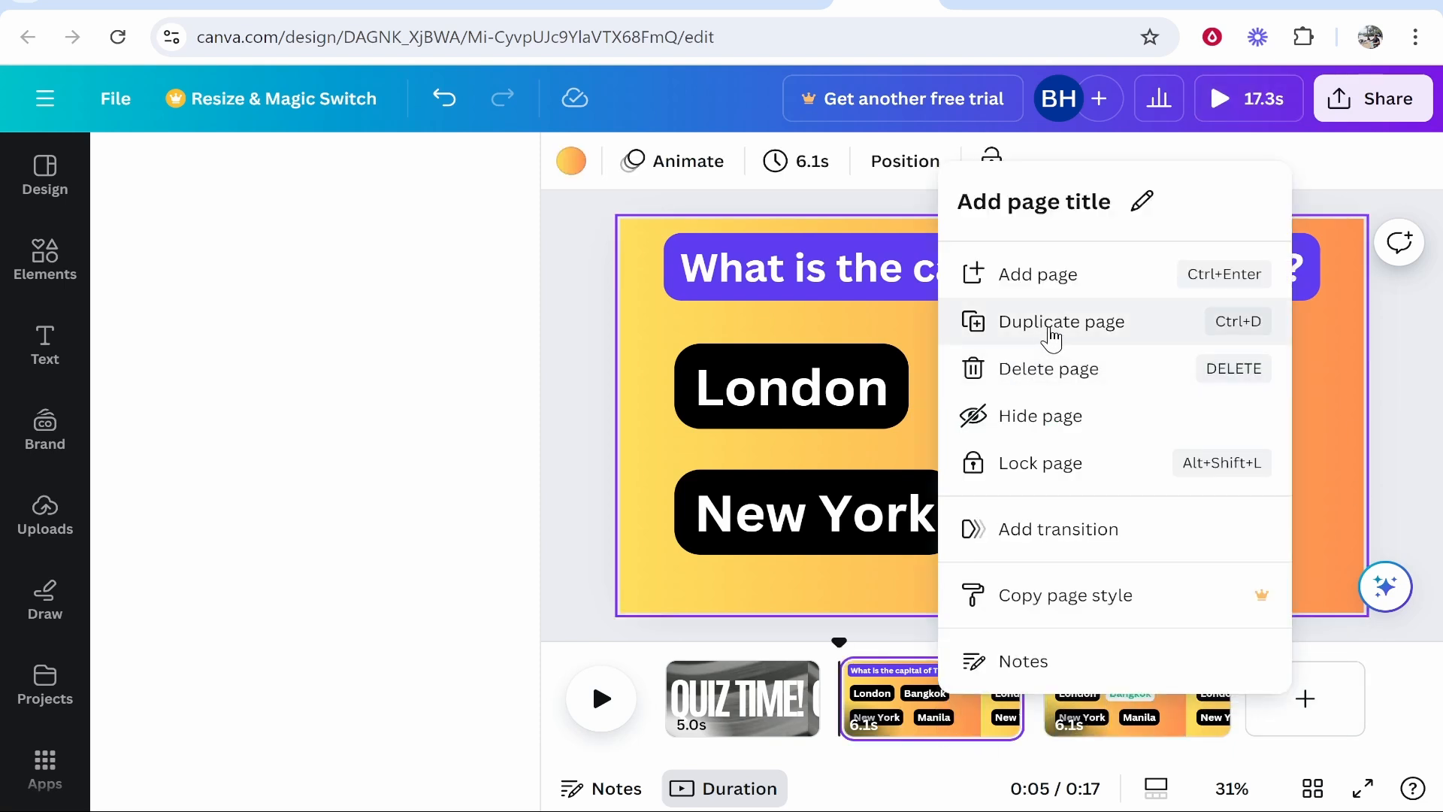
left_click(1003, 328)
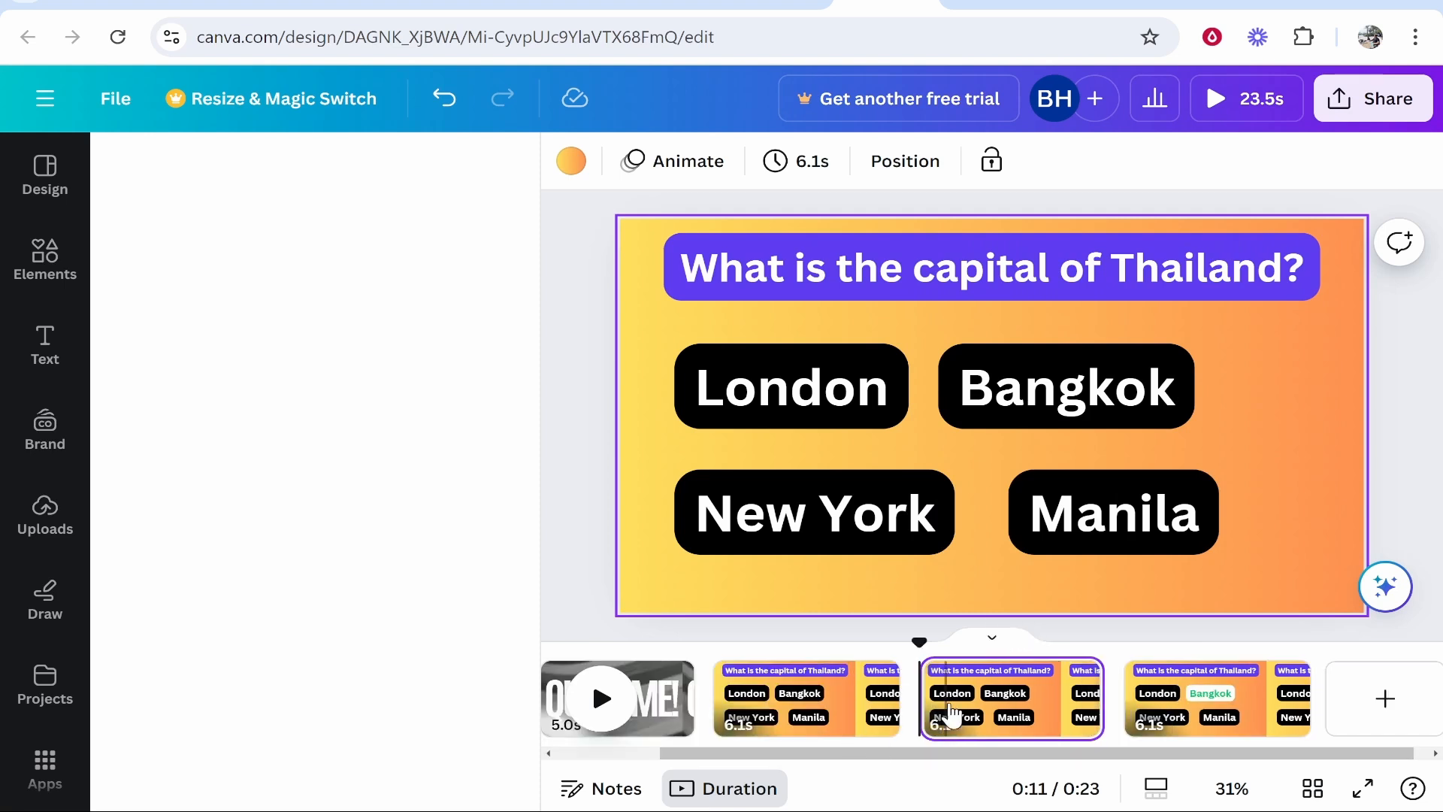
left_click_drag(993, 717, 1191, 706)
left_click(836, 695)
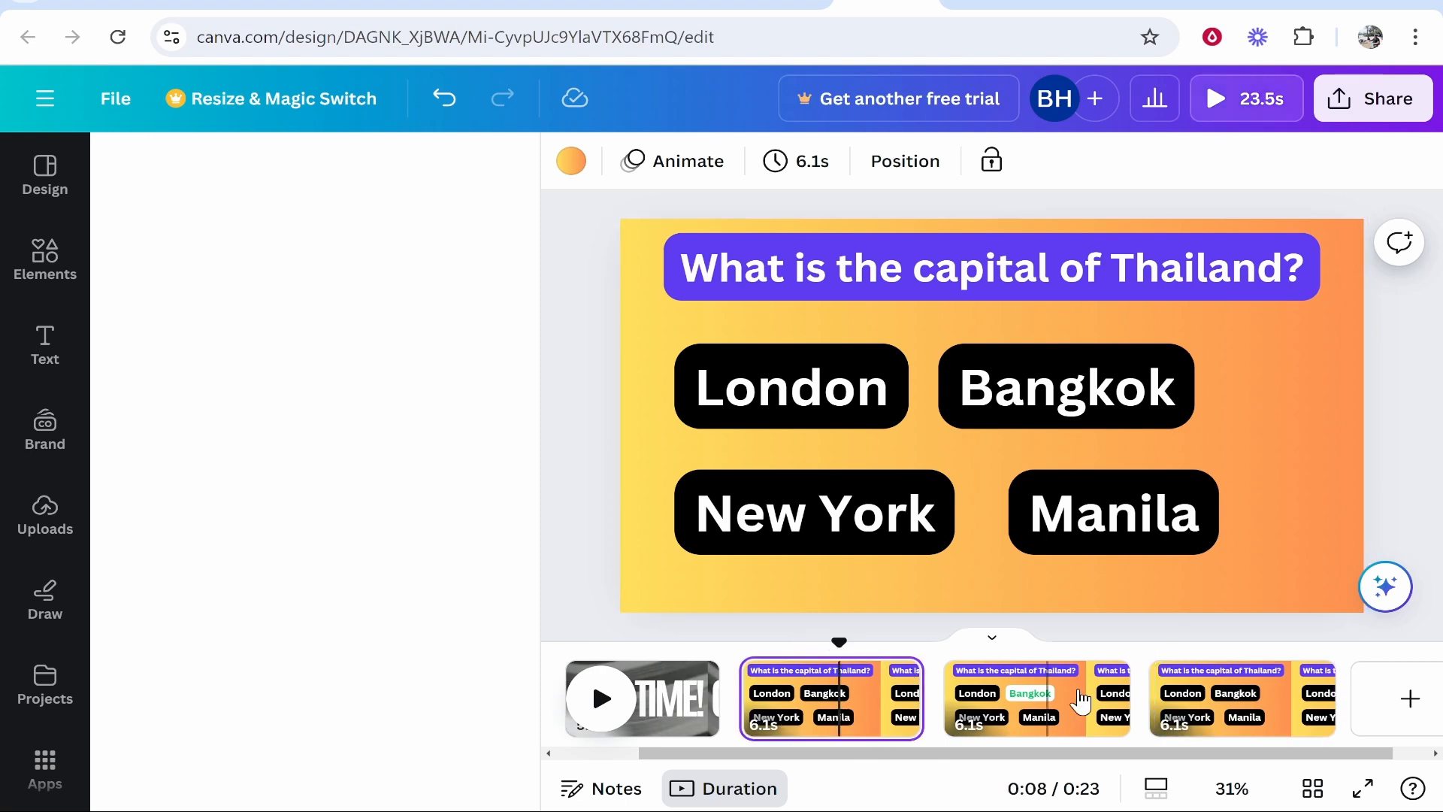
left_click(1038, 695)
Replace the question heading on the last page with "What shape is the earth".
left_click(1186, 690)
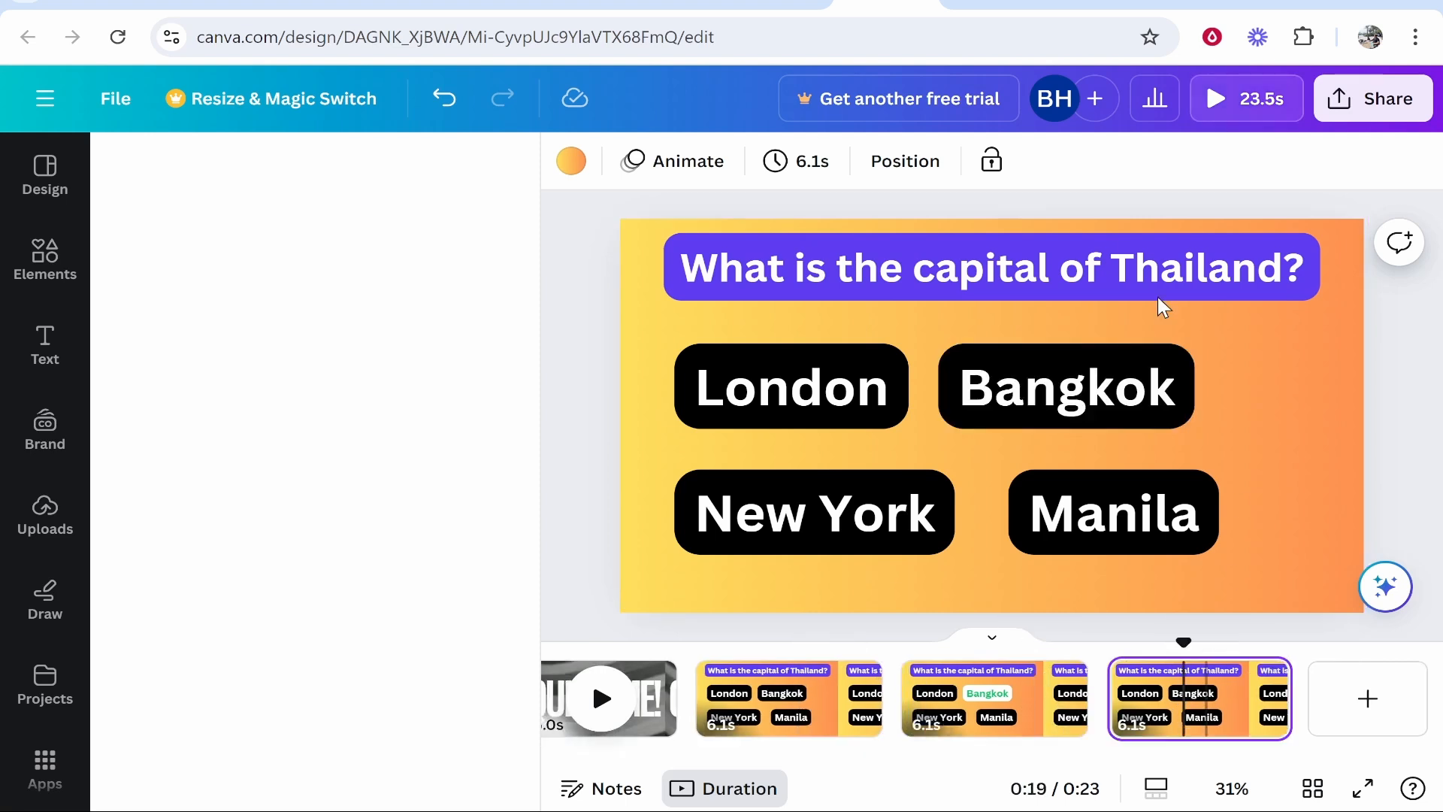
left_click(1153, 267)
left_click(1154, 267)
key("BackSpace")
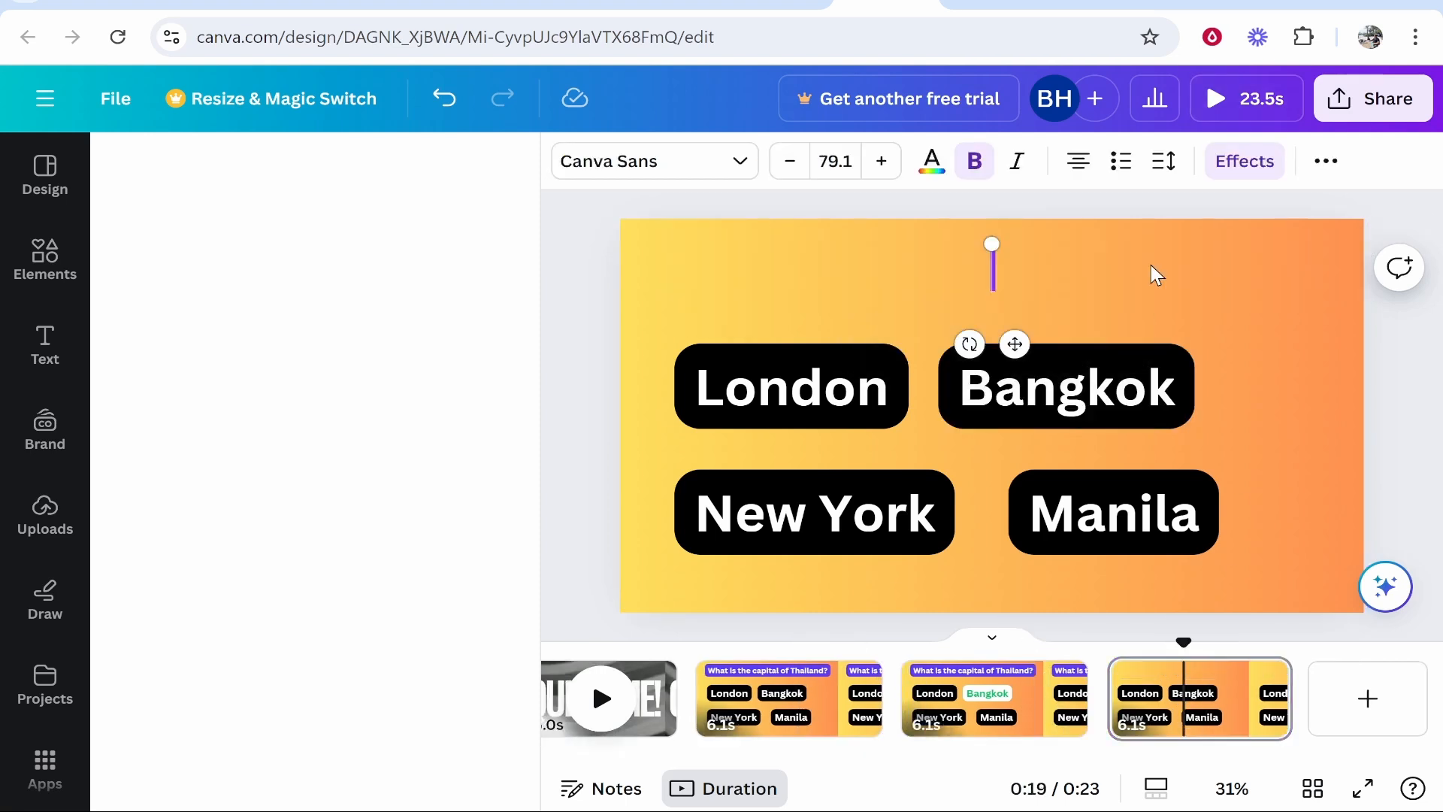
type("W")
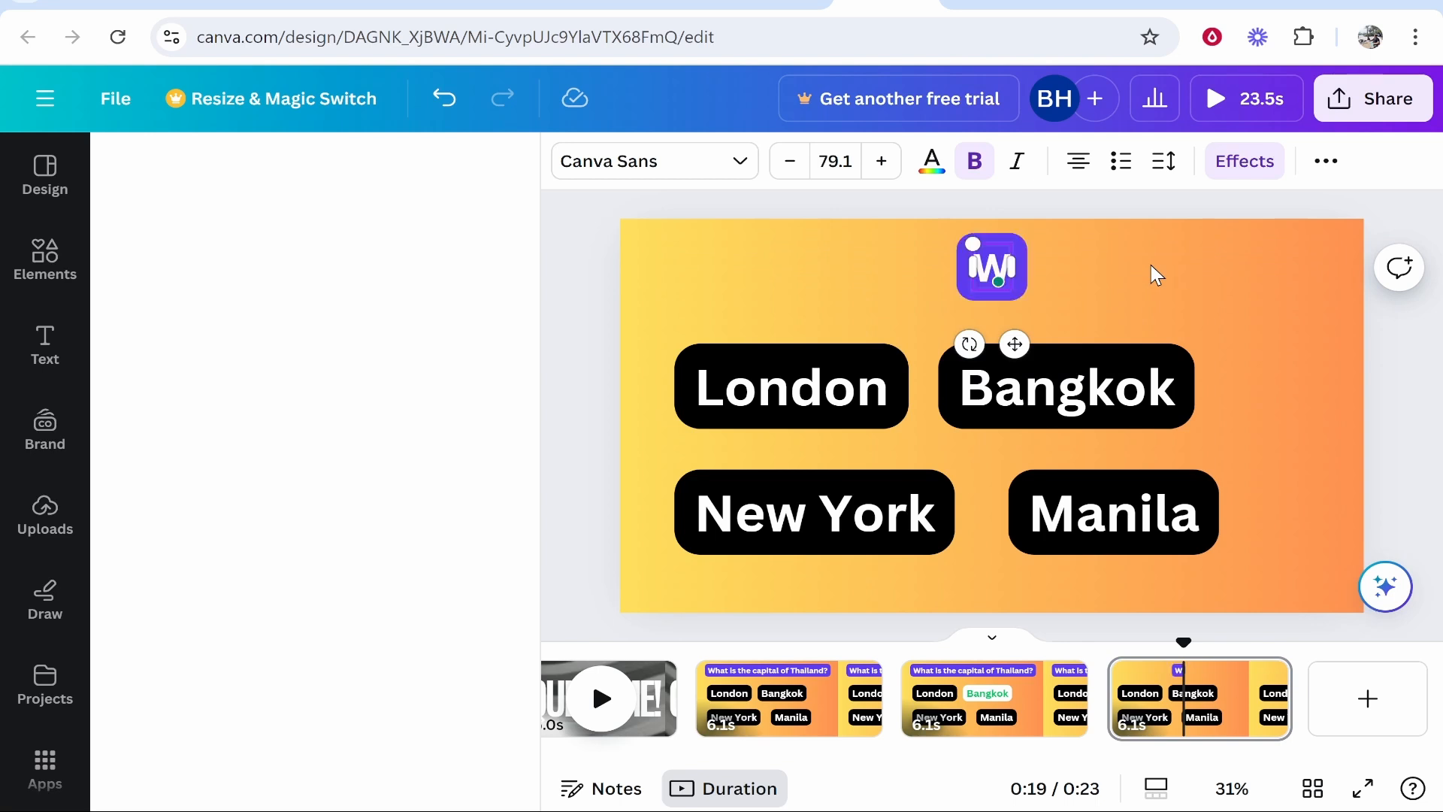
type("hat shape is the earth")
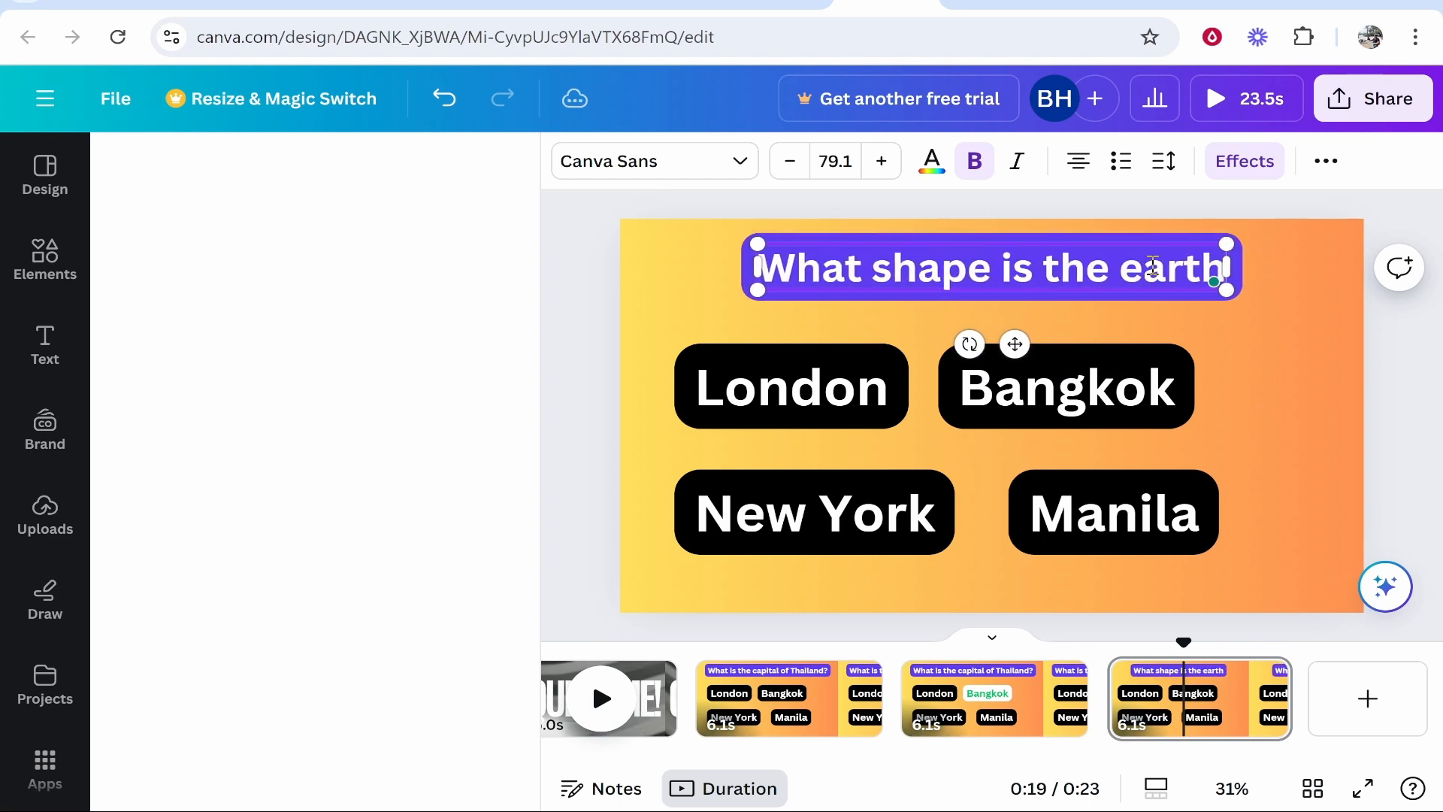
Replace the "London" answer on the last page with "Triangle".
double_click(791, 387)
type("Triangle")
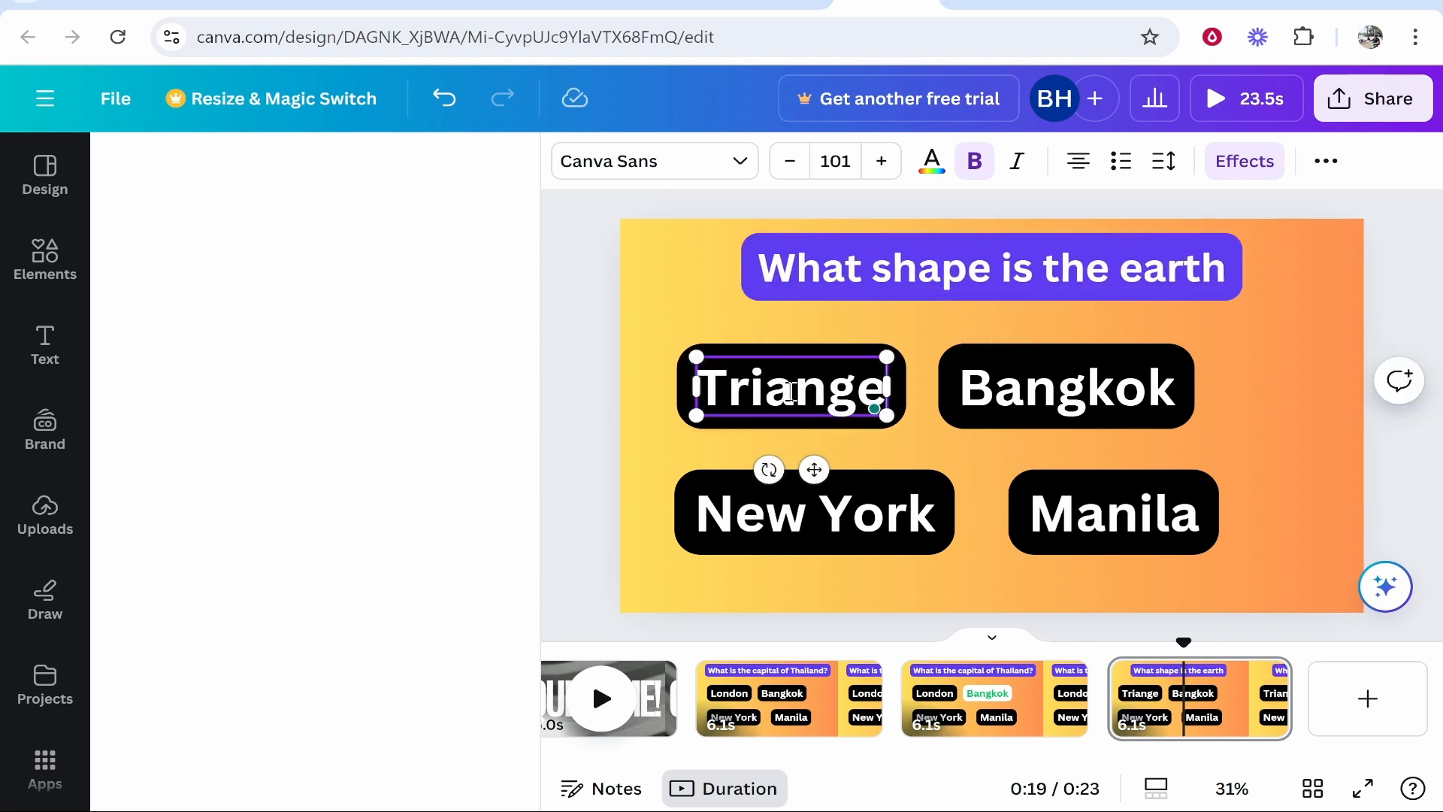
left_click(1412, 399)
left_click(1279, 293)
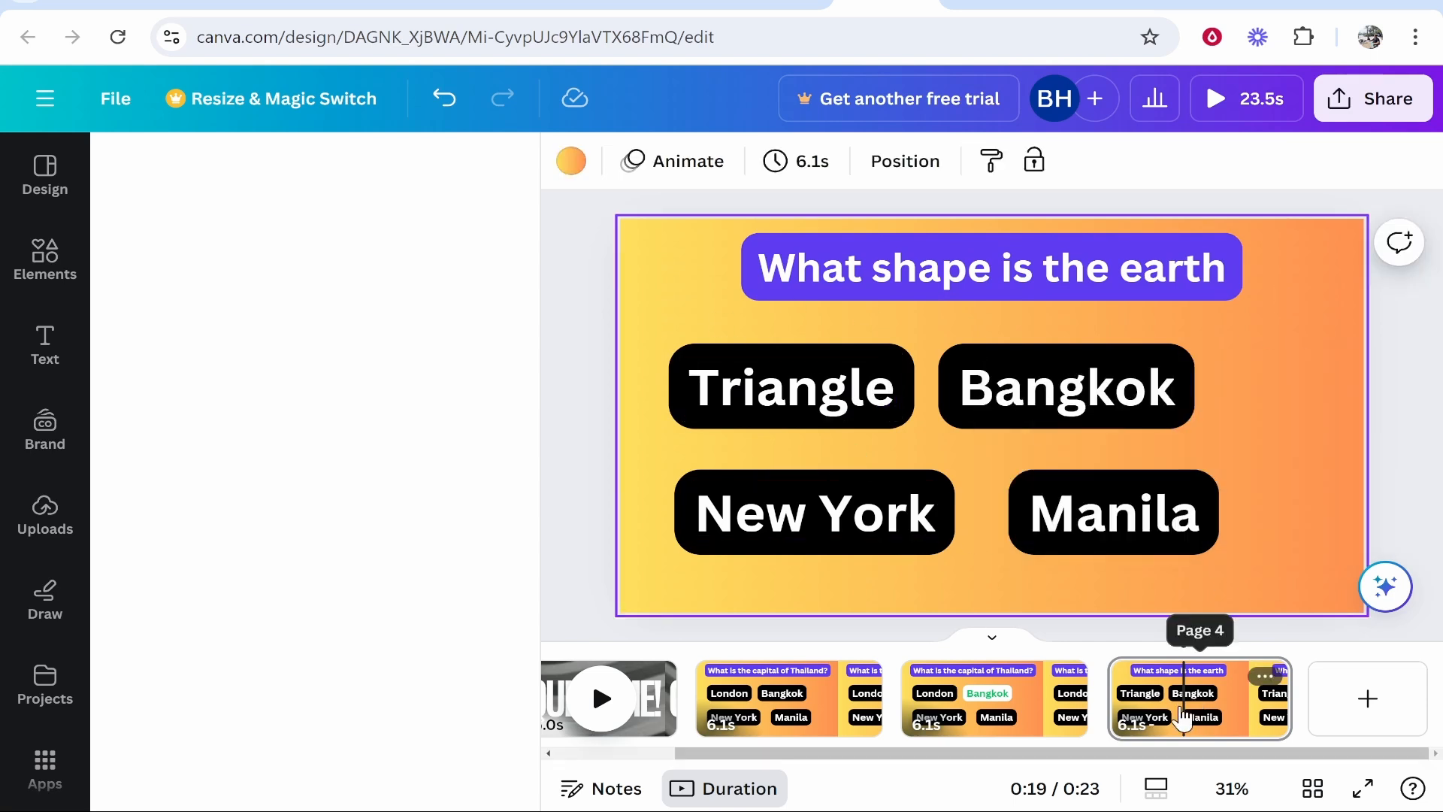
Duplicate the earth shape question page as the basis for its answer reveal.
key("ctrl+d")
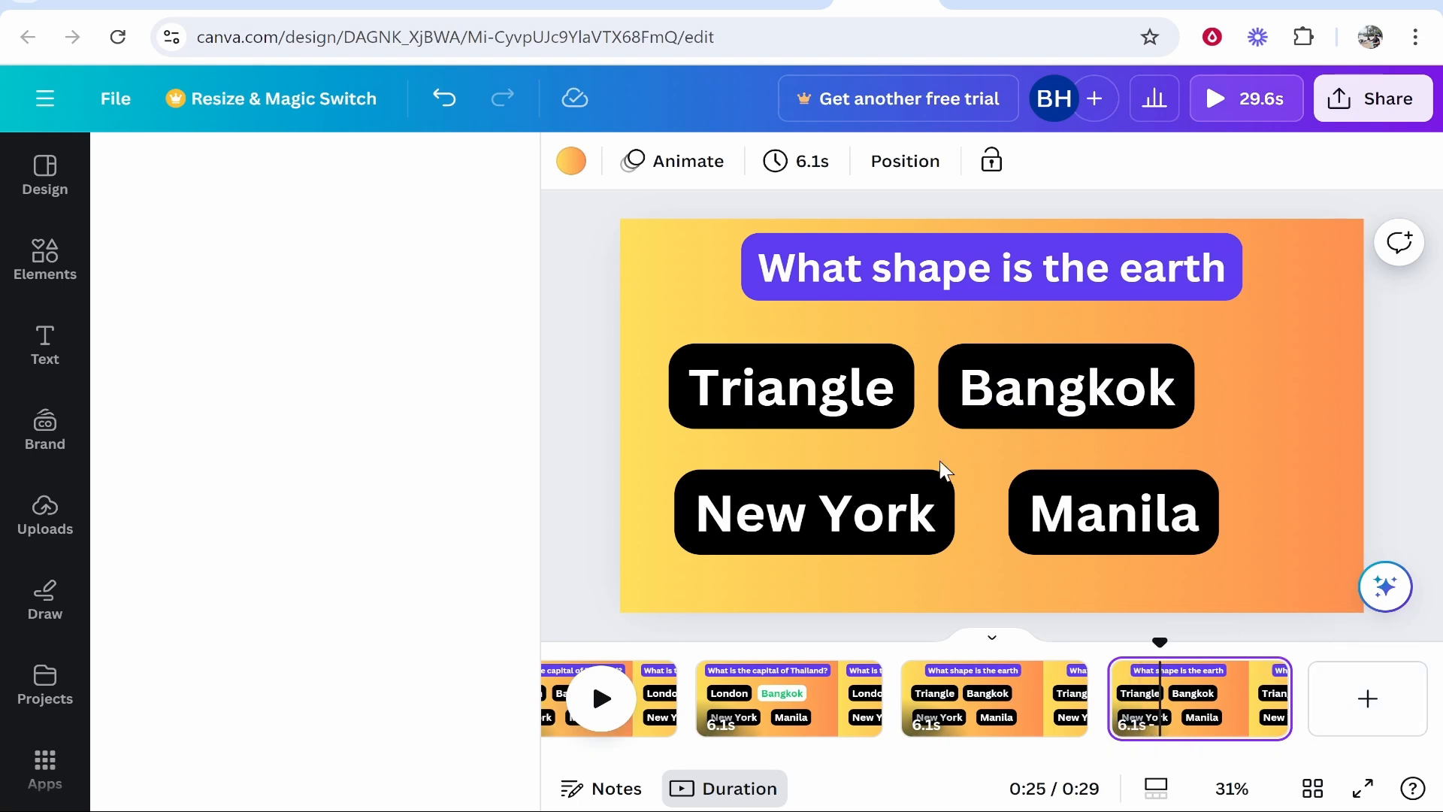
left_click(838, 406)
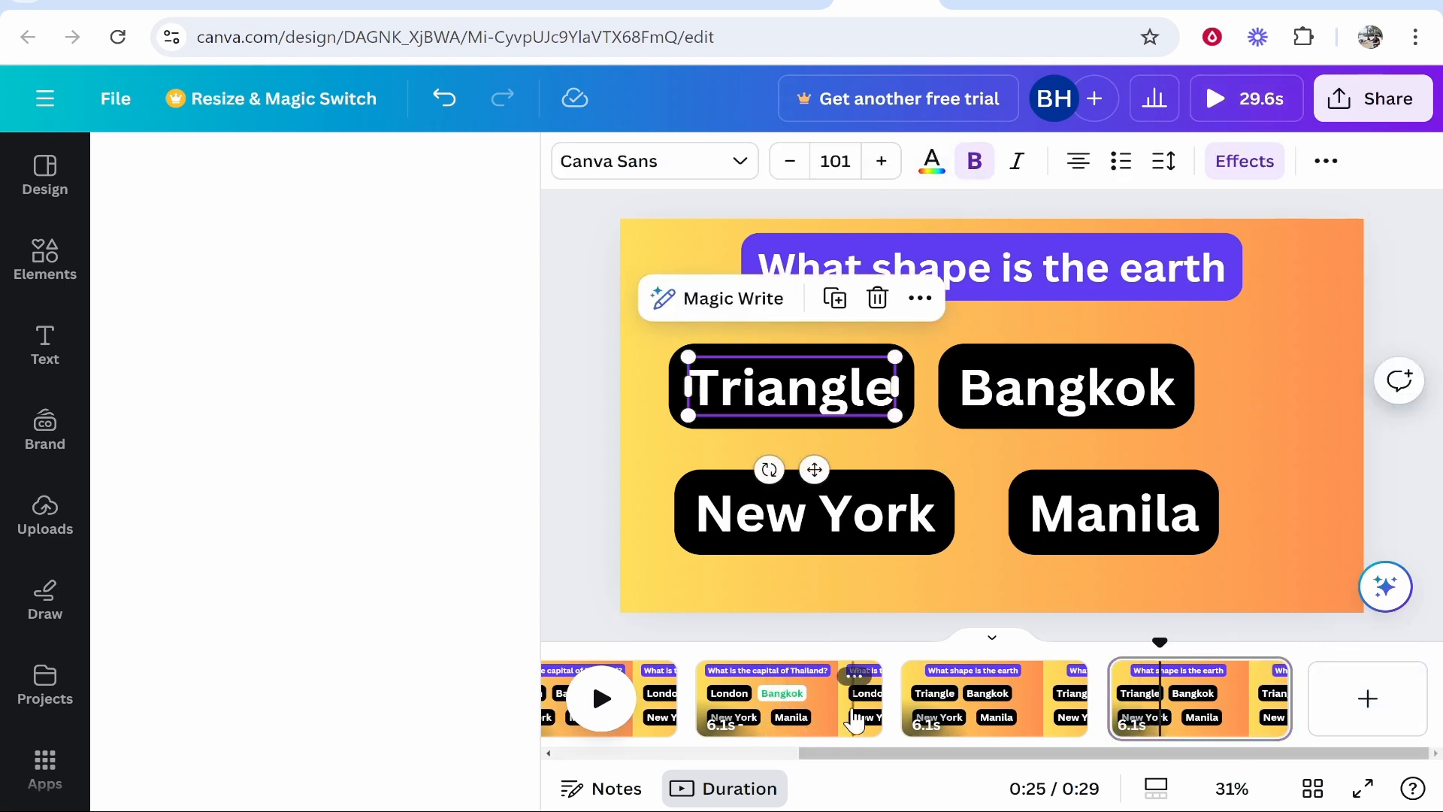
left_click_drag(1250, 753, 954, 752)
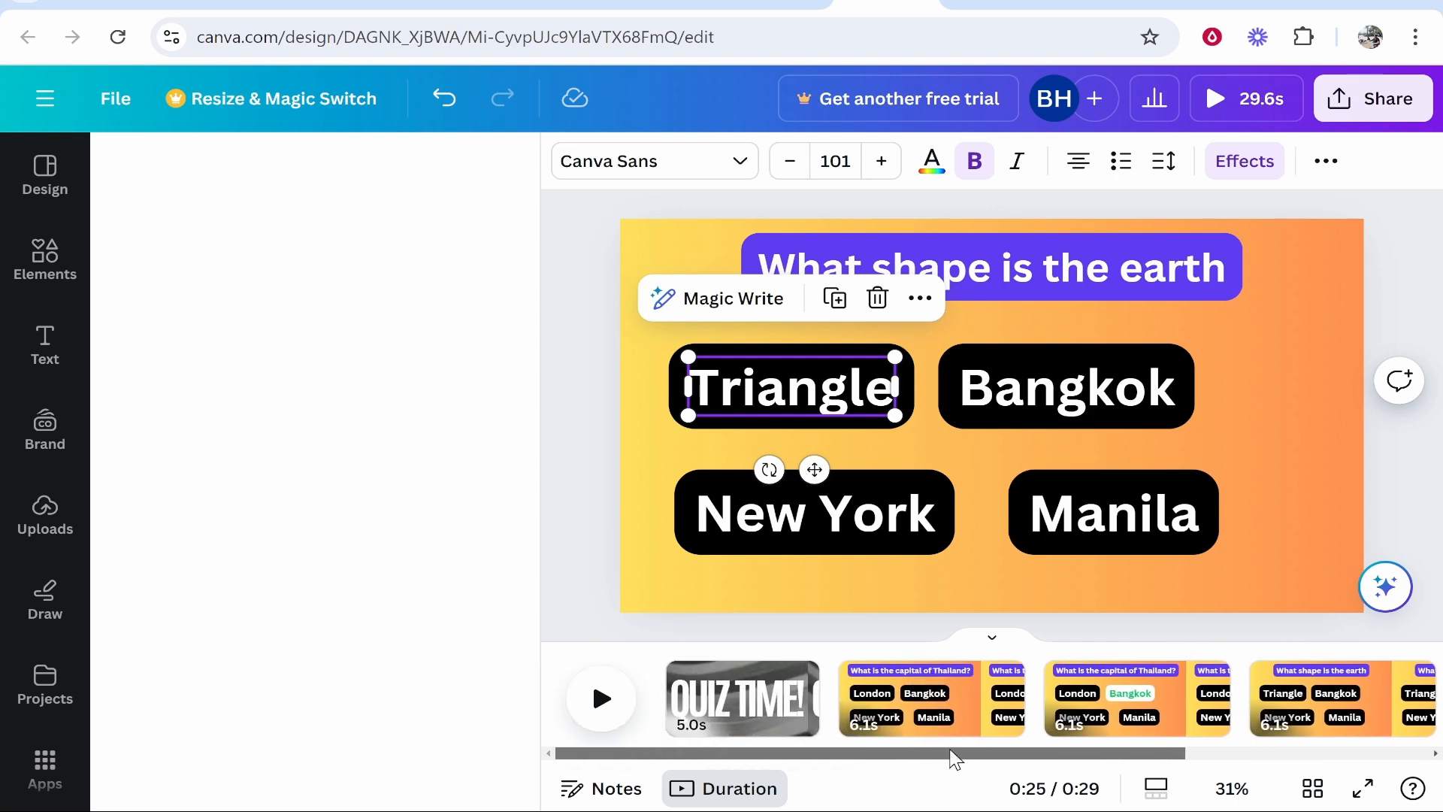
Select the first Thailand question page and search the elements library for "thailand", showing all graphics.
left_click(45, 259)
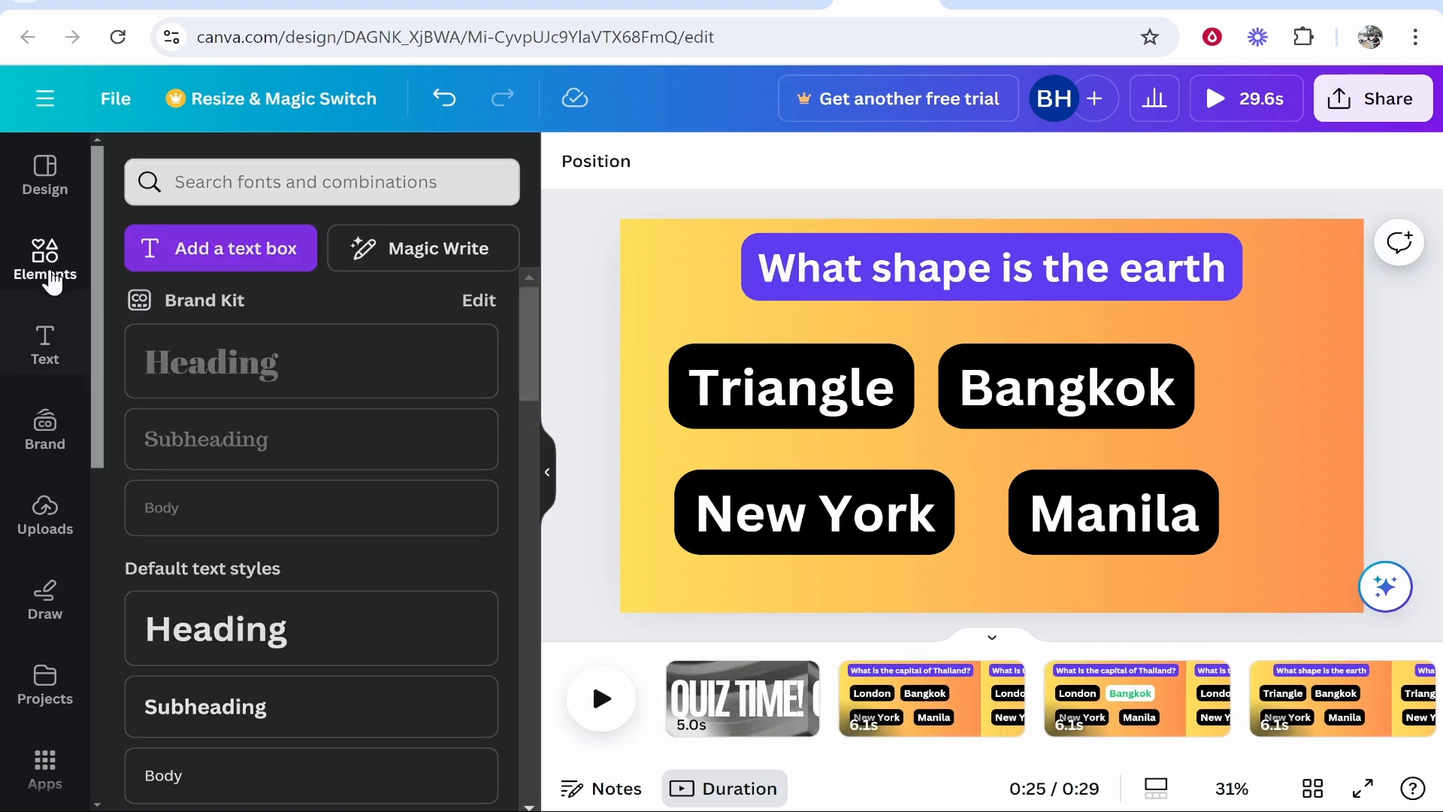
left_click(273, 176)
left_click(575, 237)
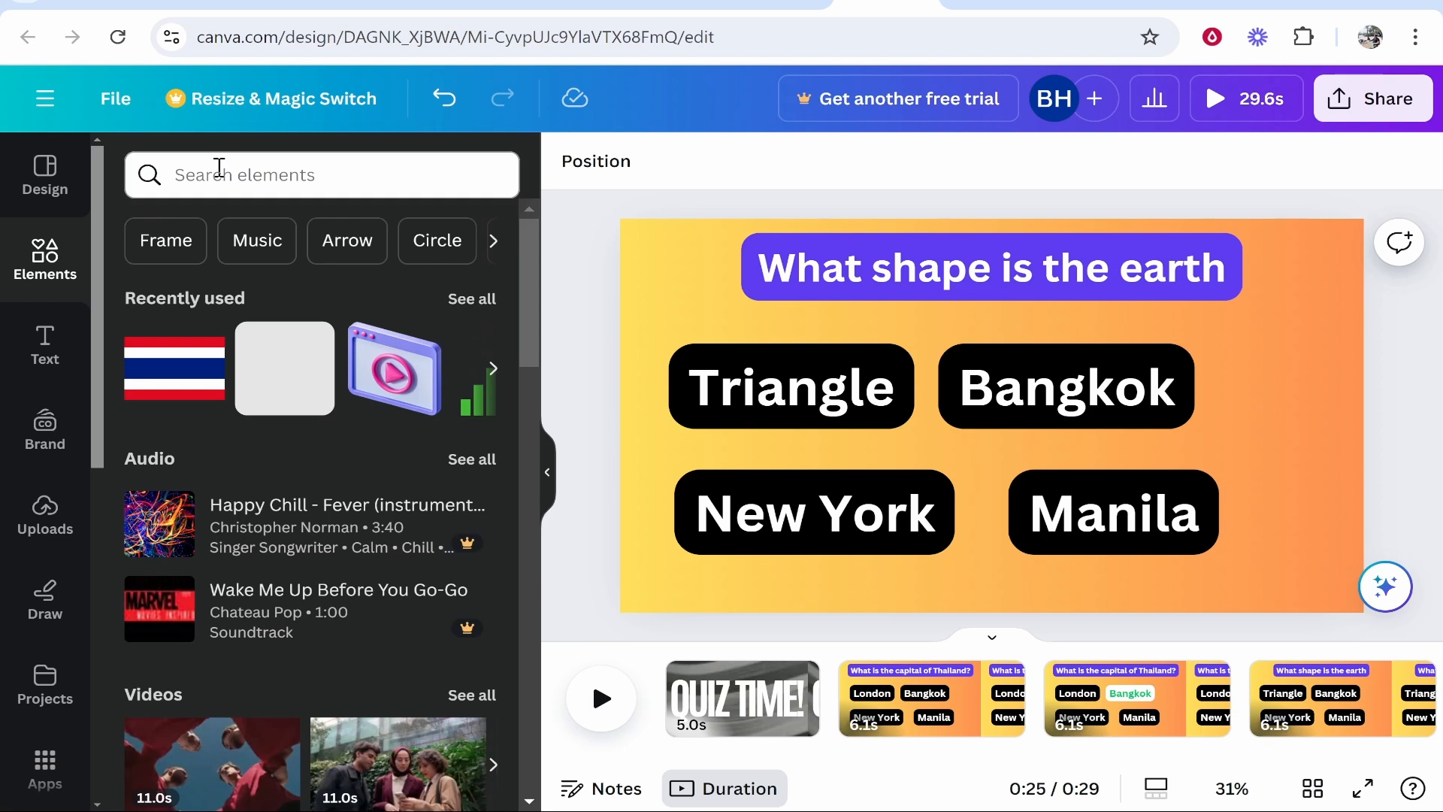
left_click(901, 687)
left_click(265, 193)
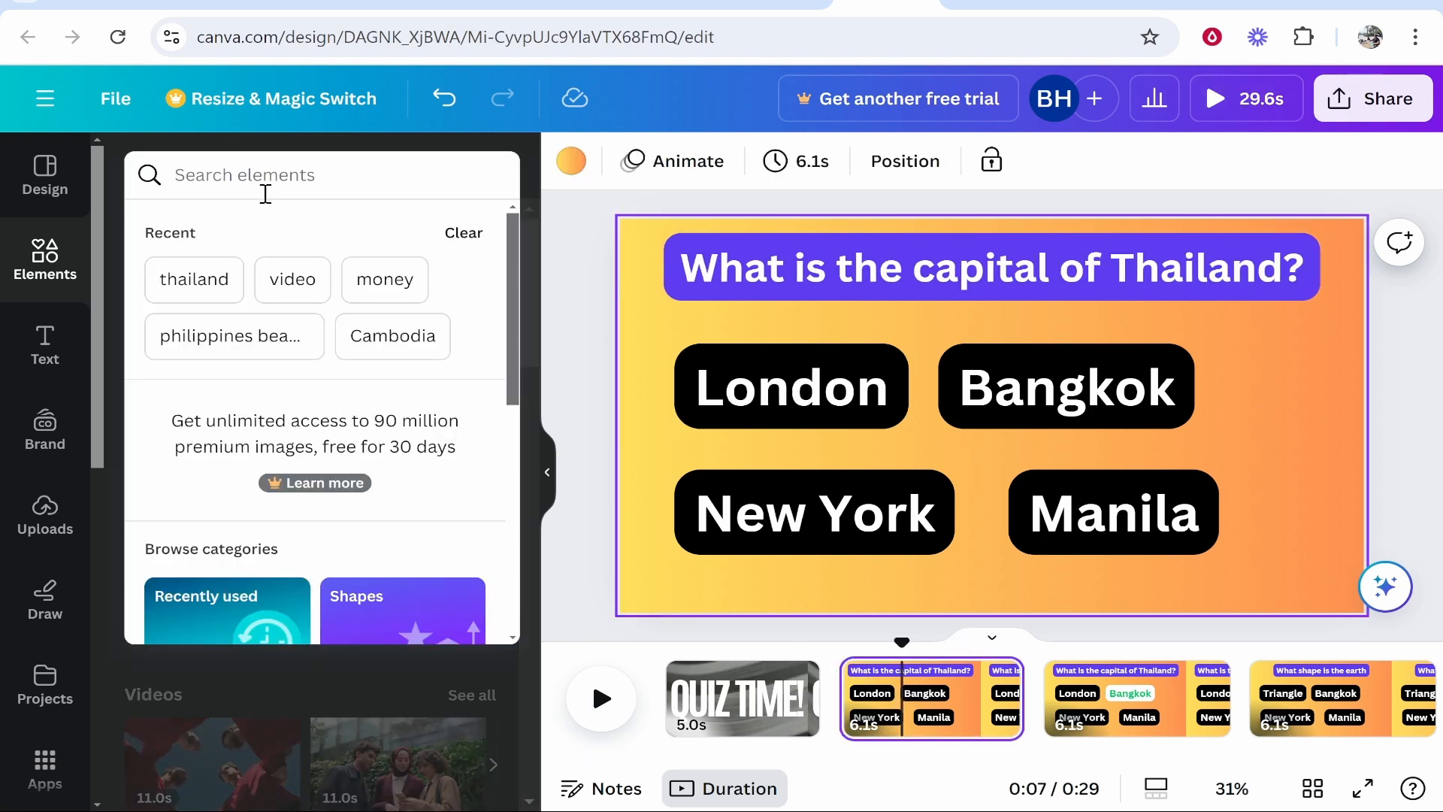
type("thailand")
key("Return")
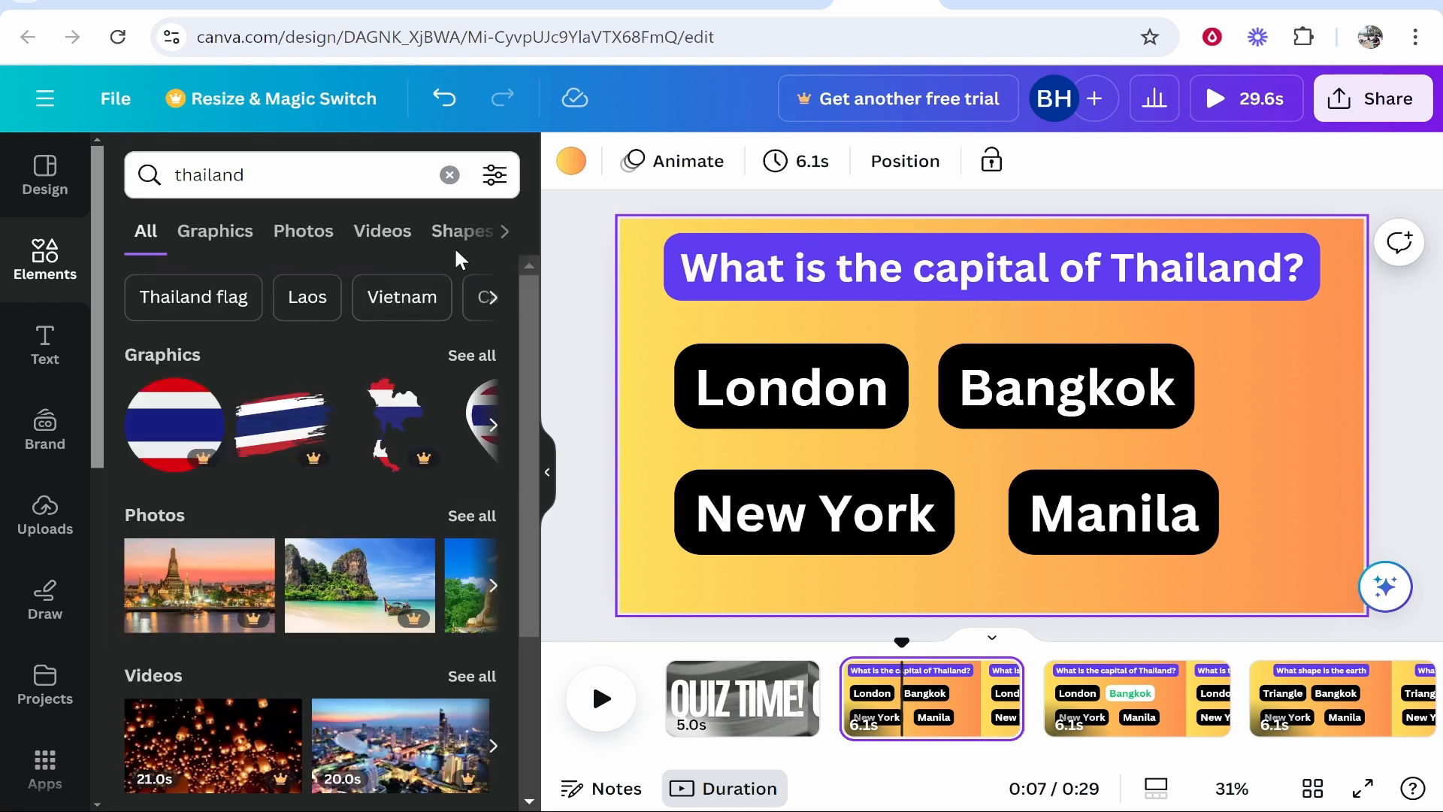
left_click(479, 356)
Add the rectangular Thailand flag graphic to the question page, shrink it and place it beside the "Bangkok" answer.
left_click_drag(451, 519, 1197, 383)
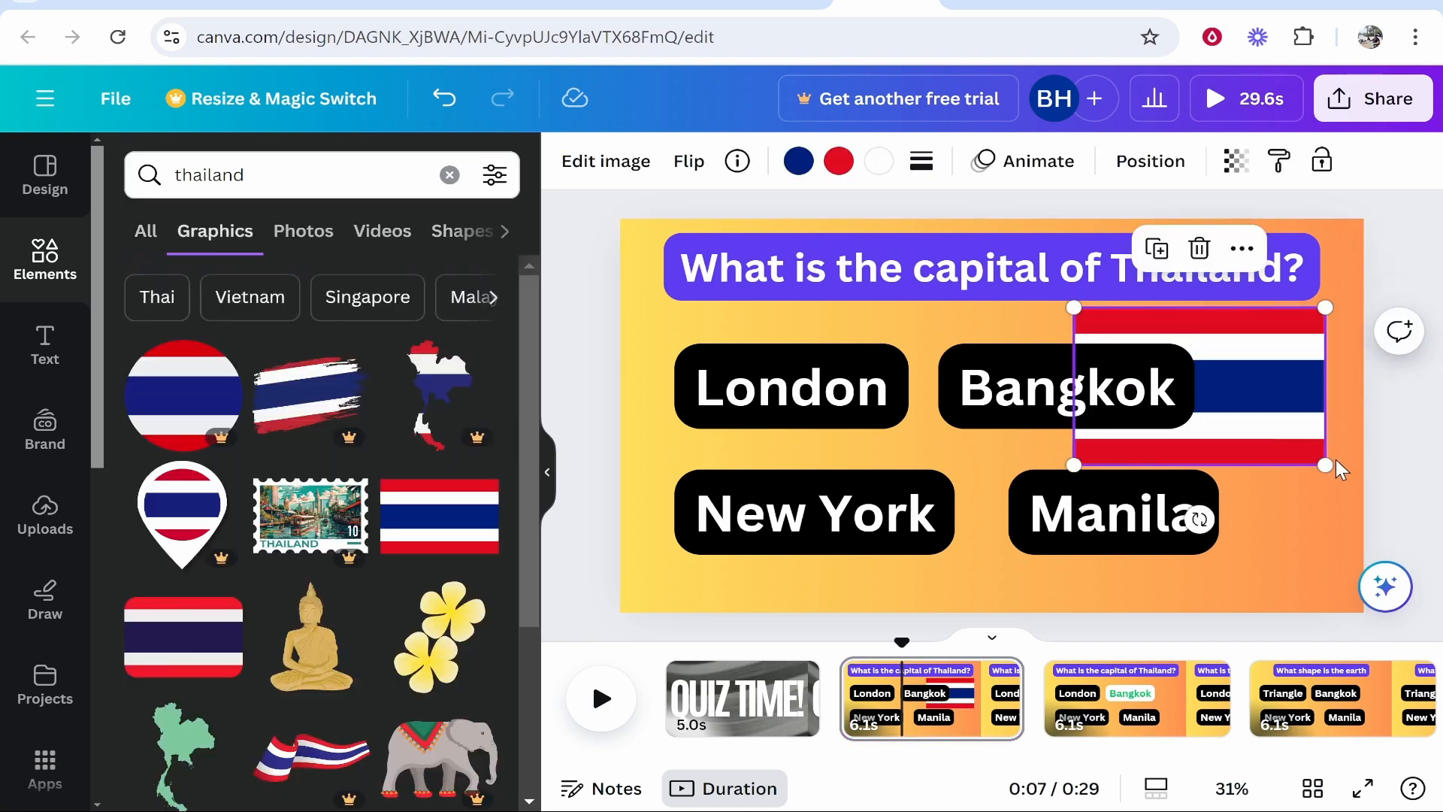
left_click_drag(1326, 462, 1289, 442)
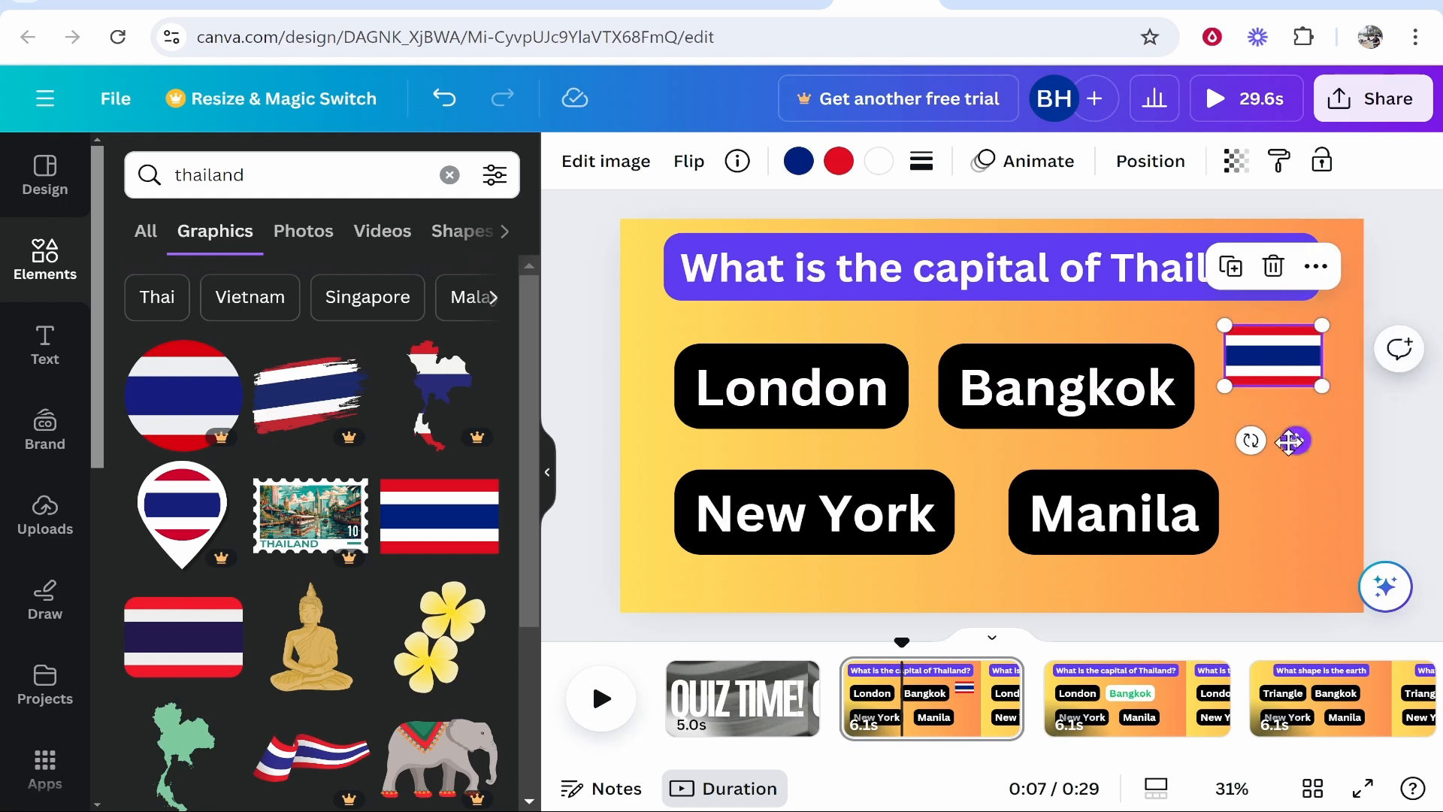
left_click(1276, 503)
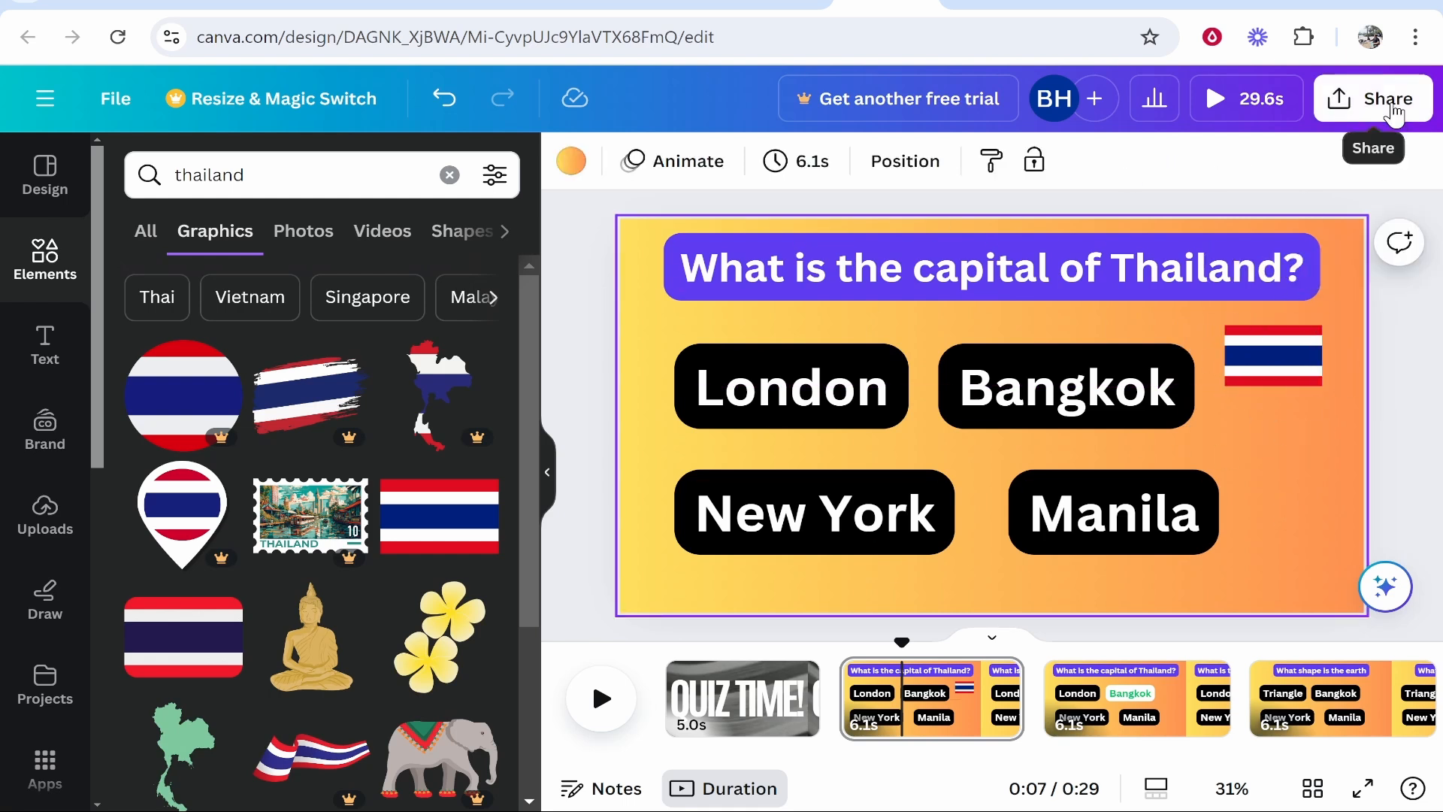
Download the quiz design as an MP4 Video.
left_click(1417, 111)
scroll(1104, 444, "down", 3)
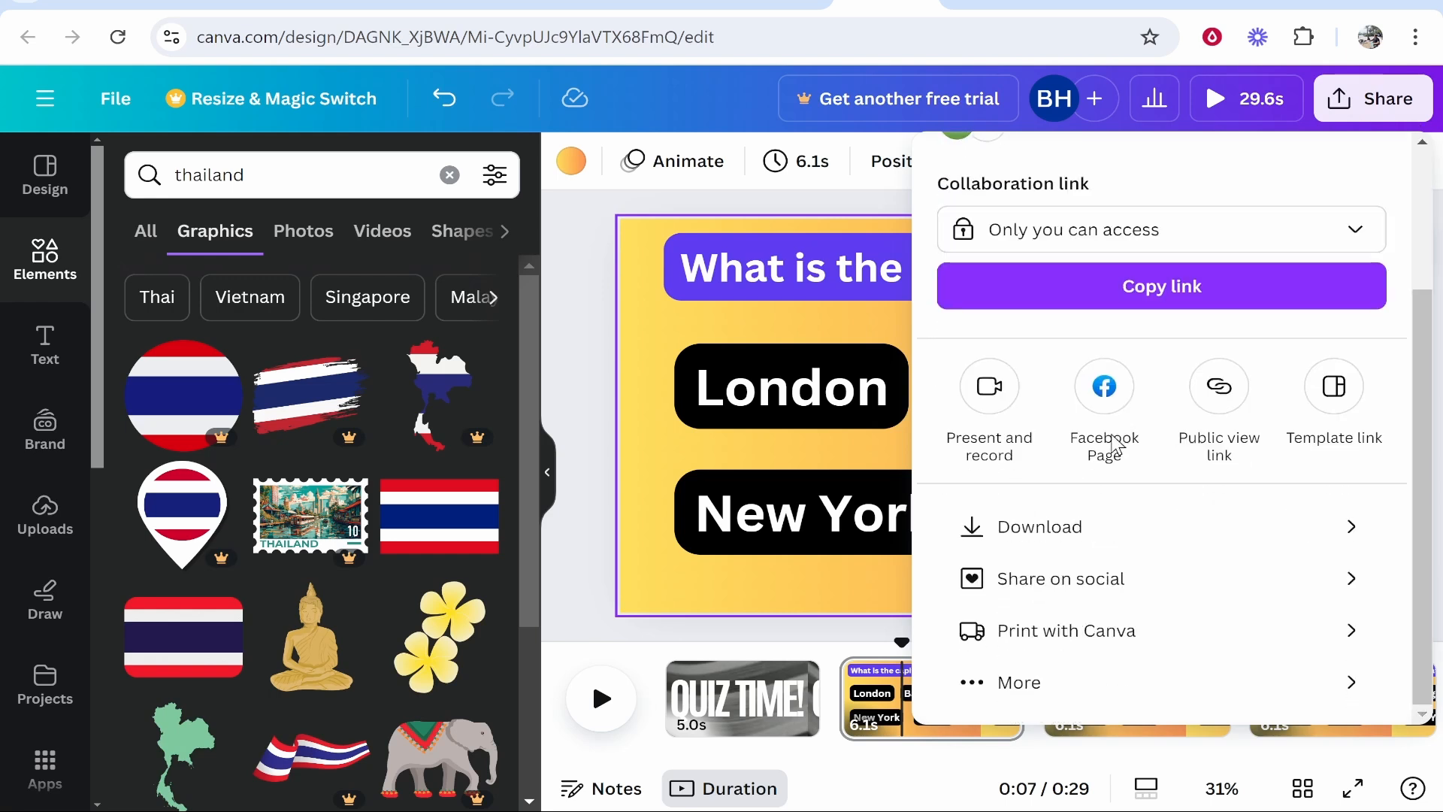
left_click(1177, 540)
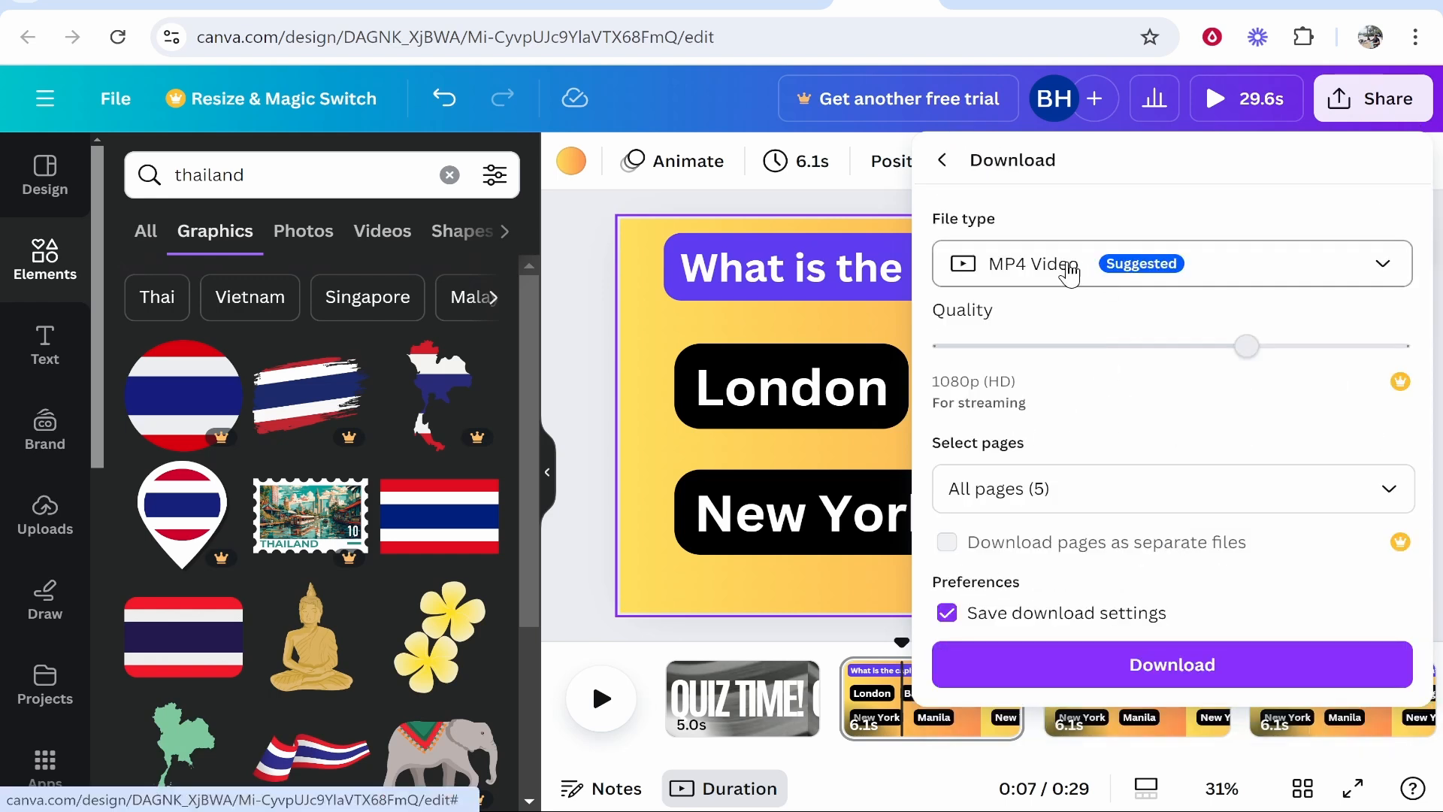
left_click(1002, 271)
left_click(1060, 277)
left_click(1171, 663)
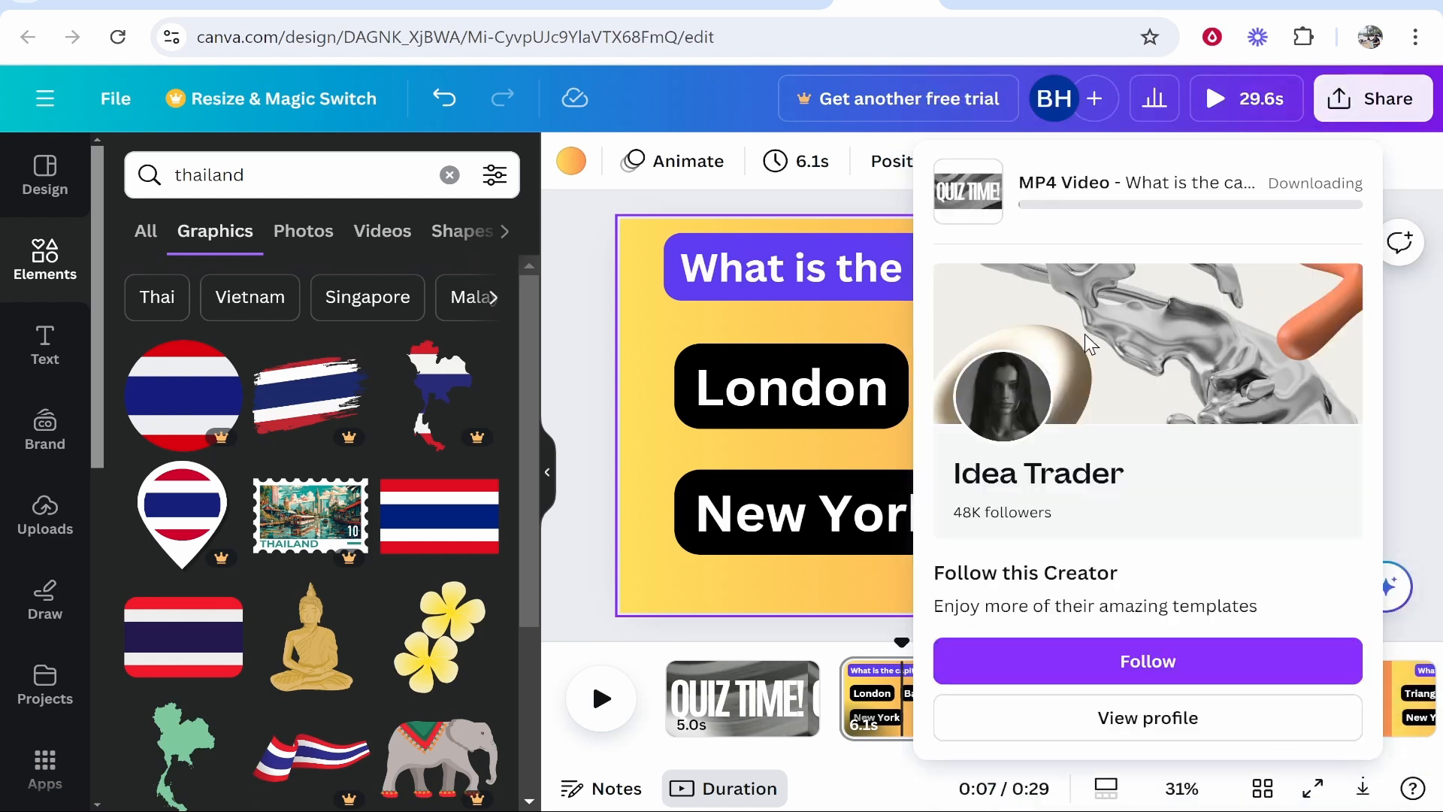
Open the downloaded "What is the capital of Thailand.mp4" in Media Player and review its playback, pausing and resuming once.
left_click(1324, 37)
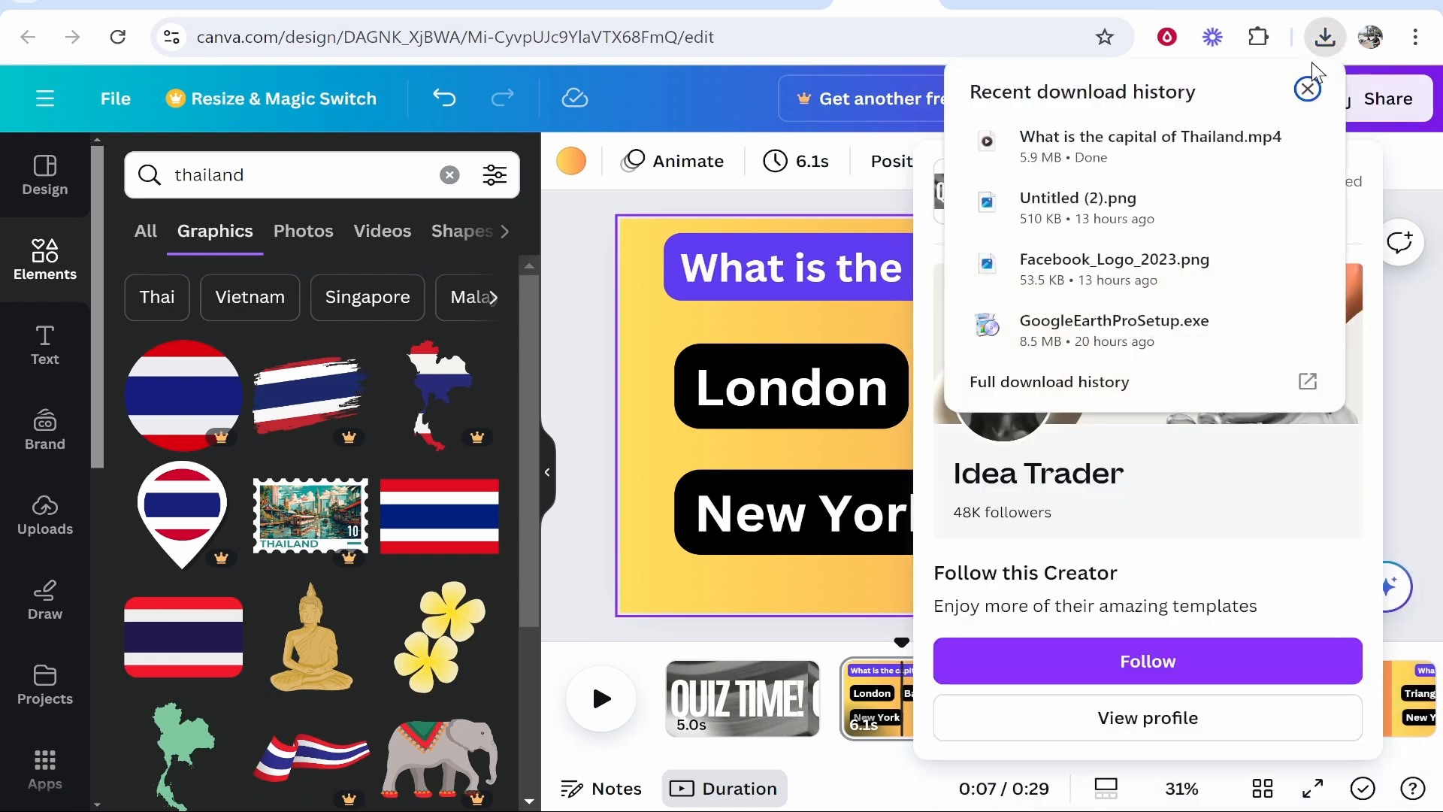
left_click(1129, 144)
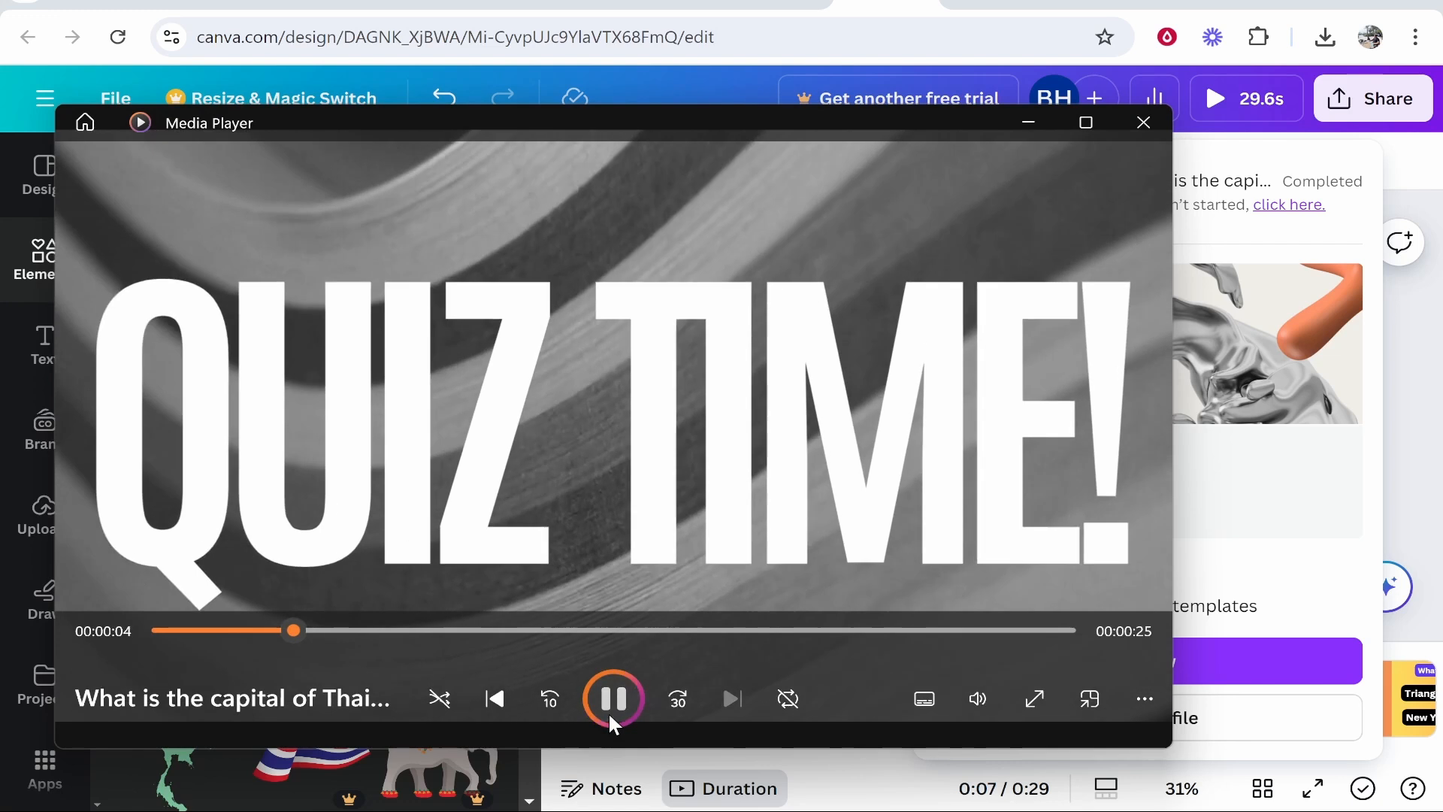
left_click(614, 697)
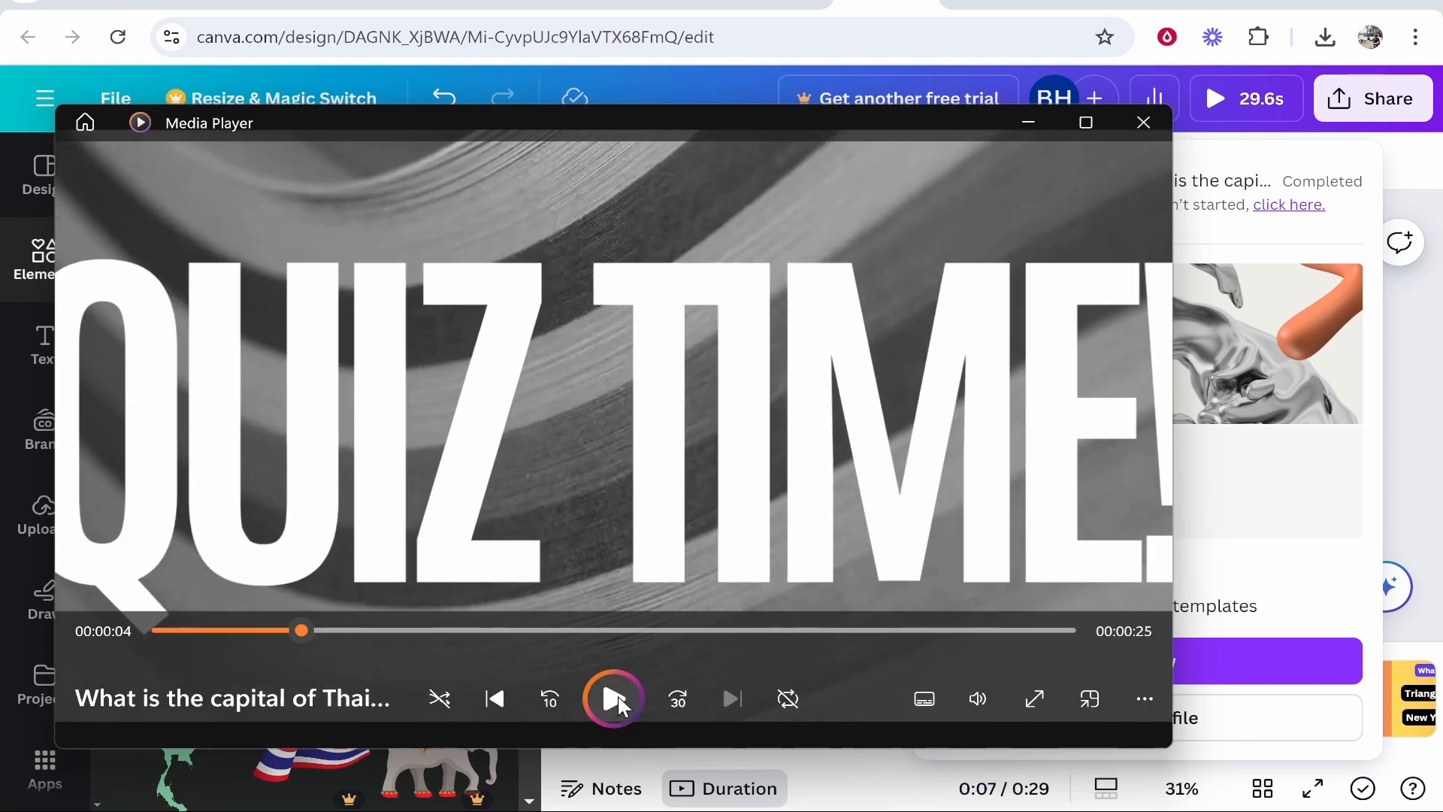
left_click(614, 698)
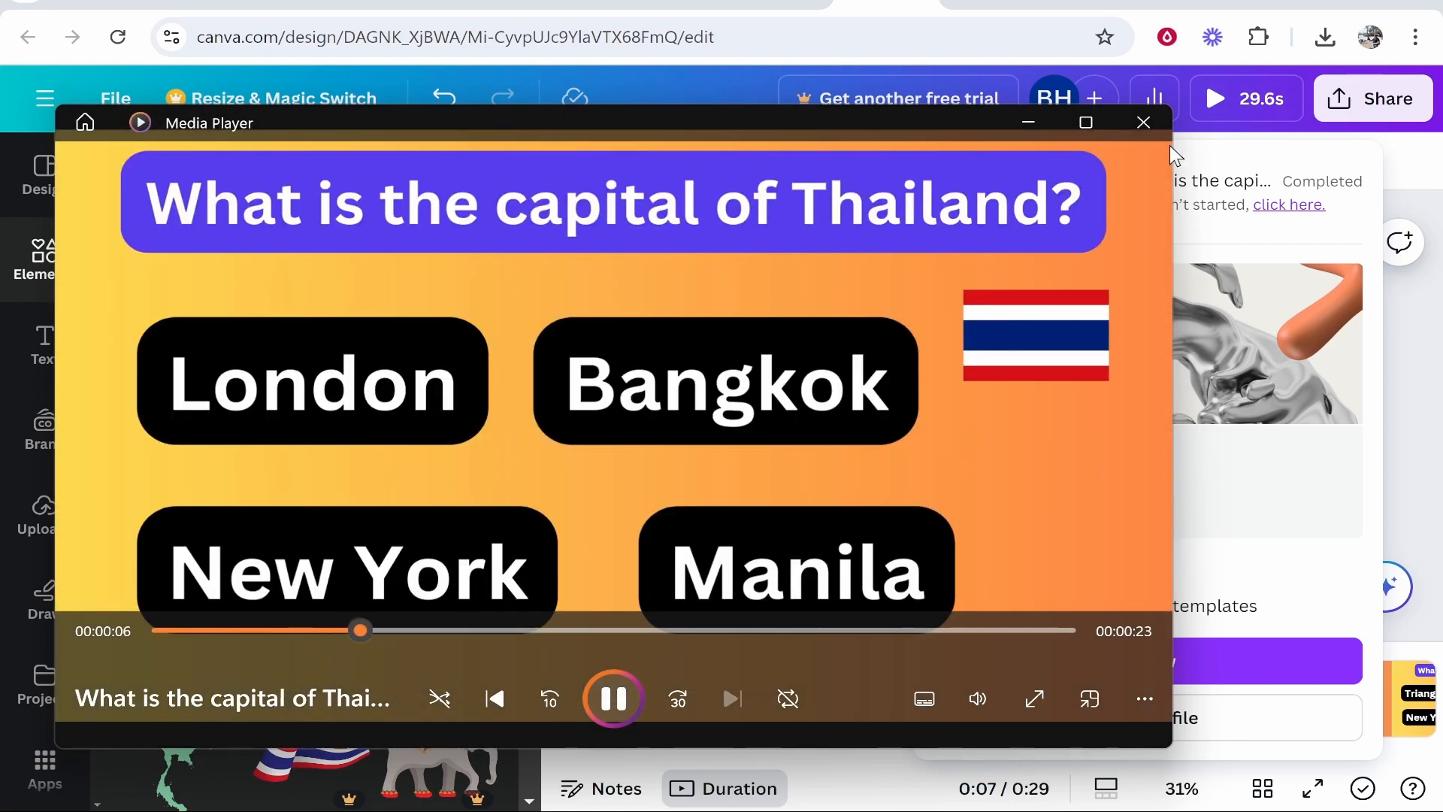